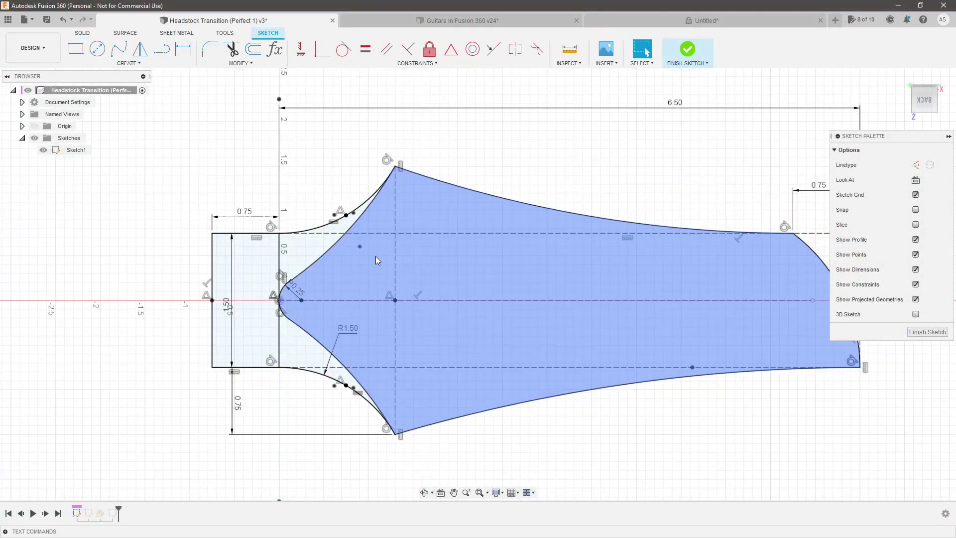
# Set the radius of the small arc at the tip of the transition curve to 0.8.
pyautogui.doubleClick(299, 290)
pyautogui.write('.8')
pyautogui.press('Return')
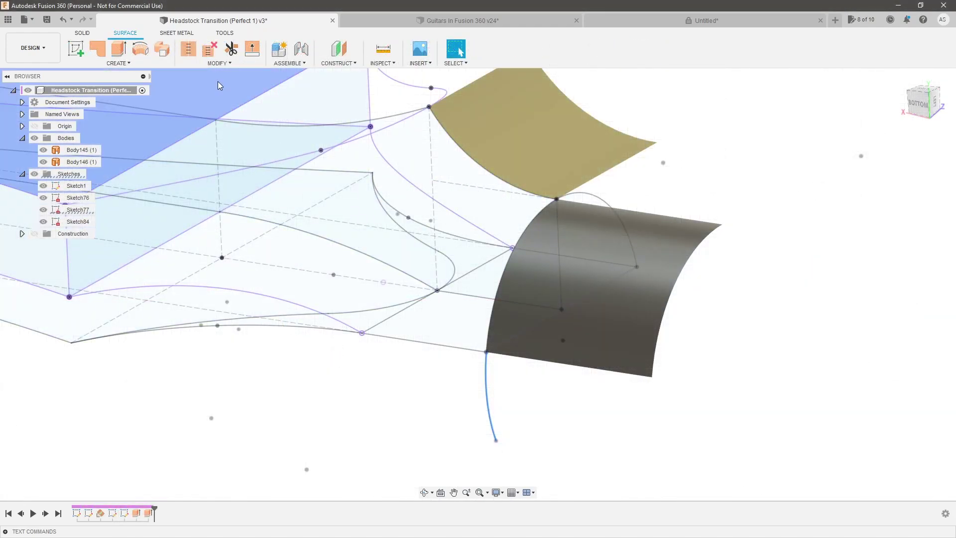
# Start a surface extrusion of only the lower neck-profile arc toward the headstock, with chaining off, and change its extent type.
pyautogui.click(118, 49)
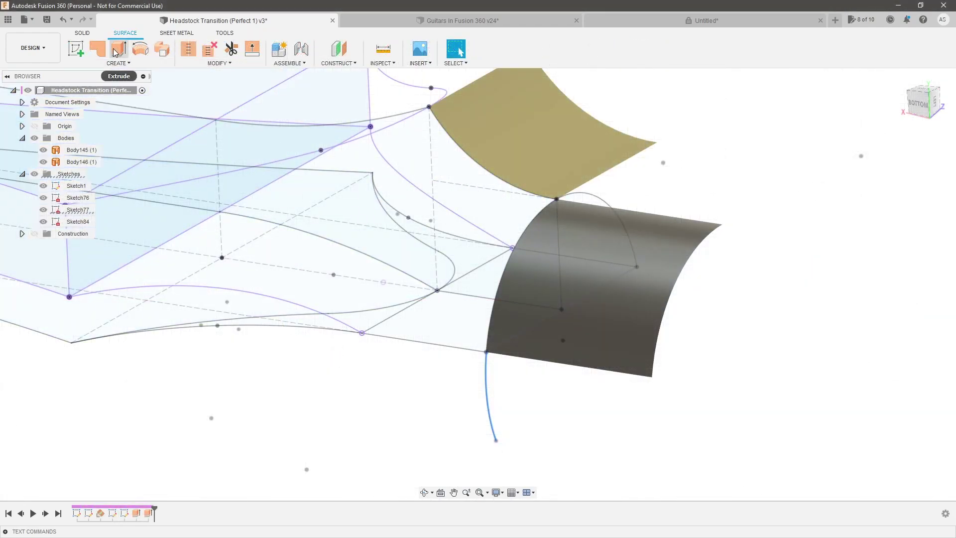
pyautogui.click(491, 362)
pyautogui.moveTo(498, 359); pyautogui.dragTo(397, 349)
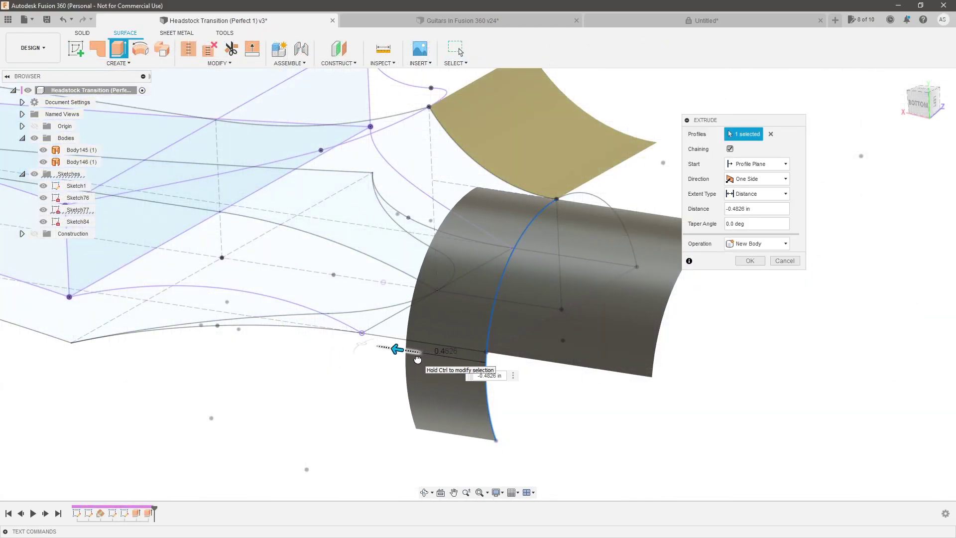
pyautogui.click(772, 135)
pyautogui.click(730, 148)
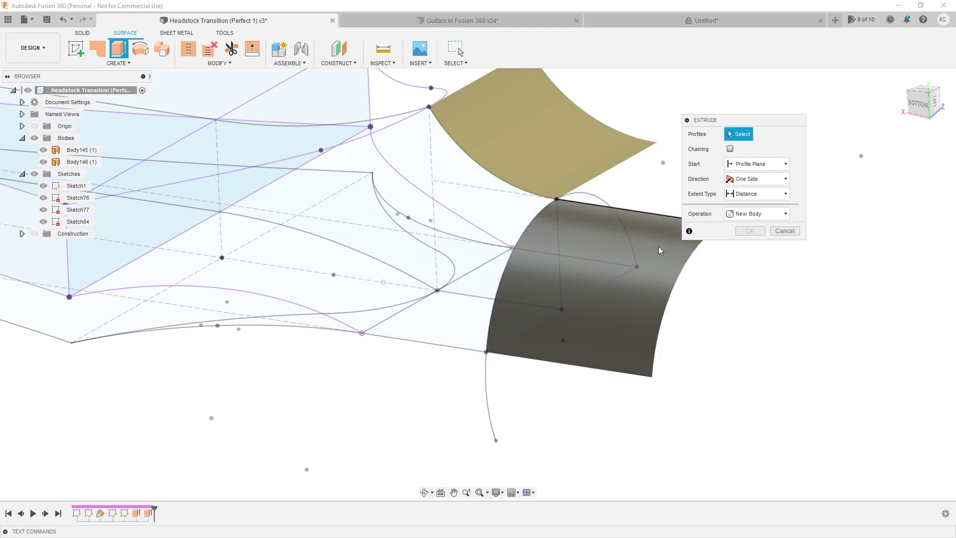
pyautogui.click(486, 390)
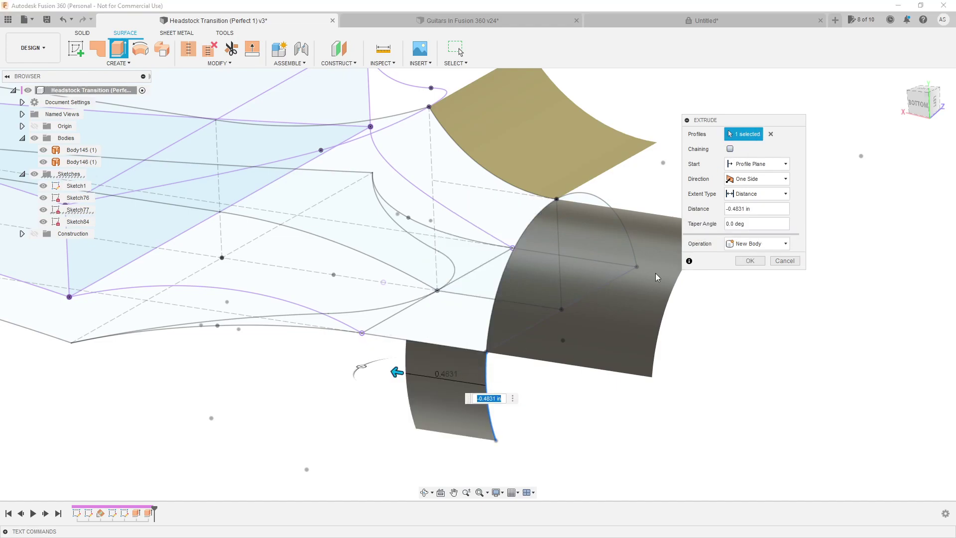
pyautogui.click(757, 194)
pyautogui.click(747, 218)
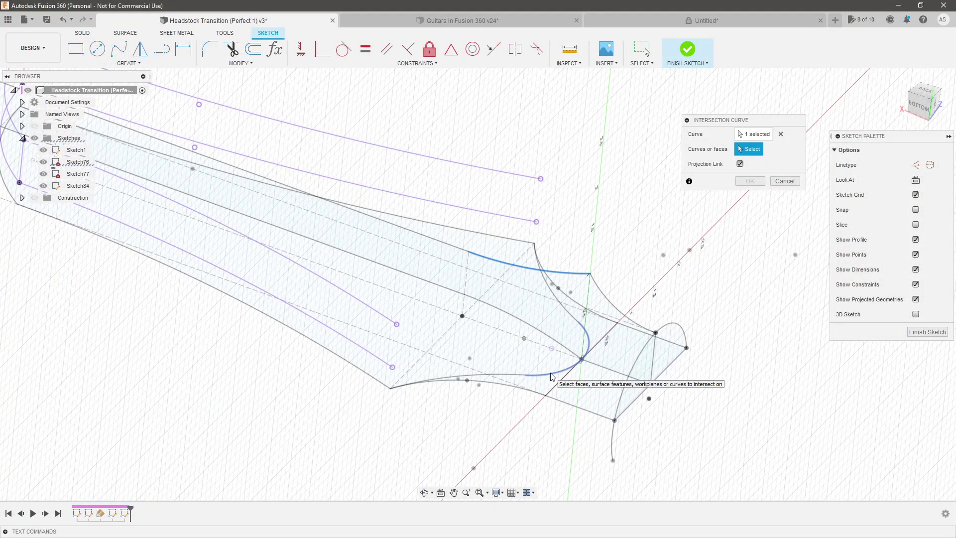
pyautogui.moveTo(643, 246)
pyautogui.keyDown('shift'); pyautogui.mouseDown(button='middle')
pyautogui.moveTo(647, 224)
pyautogui.moveTo(662, 217)
pyautogui.moveTo(644, 226)
pyautogui.mouseUp(button='middle'); pyautogui.keyUp('shift')
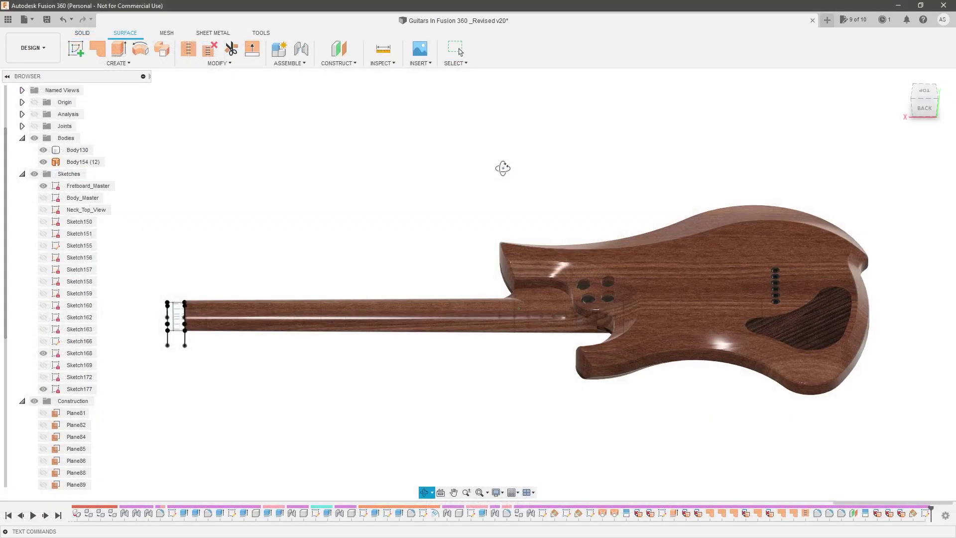
pyautogui.keyDown('shift'); pyautogui.moveTo(502, 167); pyautogui.dragTo(629, 202, button='middle'); pyautogui.keyUp('shift')
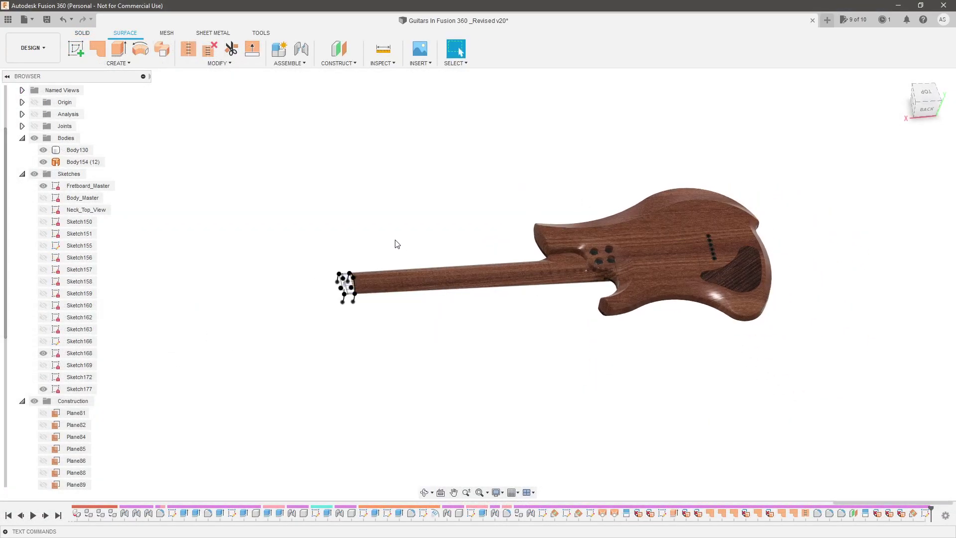
pyautogui.scroll(3, 316, 320)
pyautogui.moveTo(316, 321)
pyautogui.keyDown('shift'); pyautogui.mouseDown(button='middle')
pyautogui.moveTo(427, 288)
pyautogui.moveTo(404, 233)
pyautogui.mouseUp(button='middle'); pyautogui.keyUp('shift')
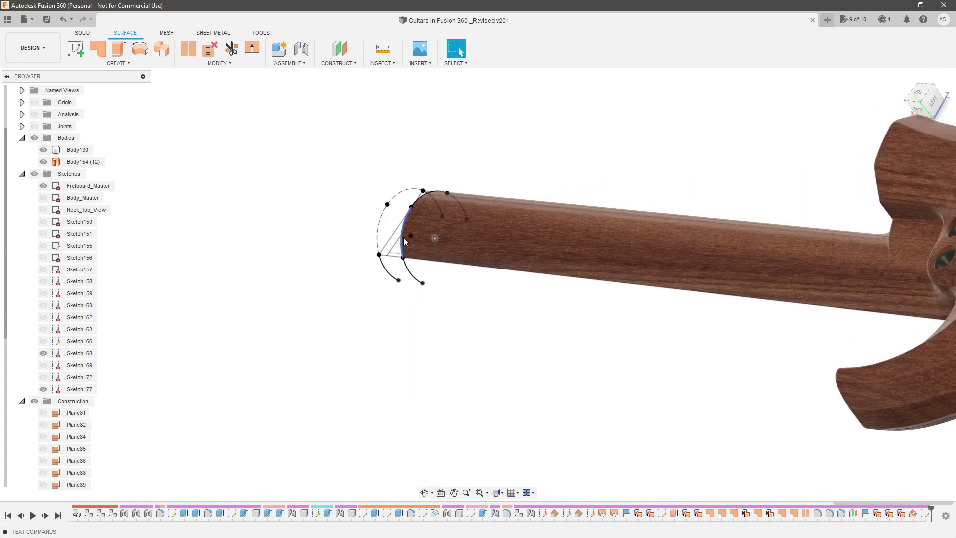
pyautogui.click(403, 235)
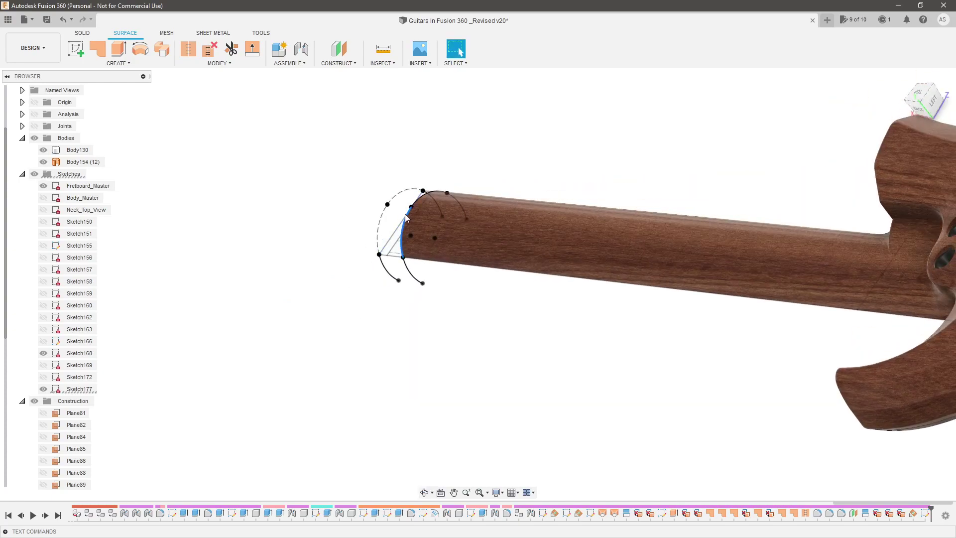
pyautogui.click(118, 54)
pyautogui.moveTo(399, 239); pyautogui.dragTo(625, 232)
pyautogui.scroll(-2, 511, 244)
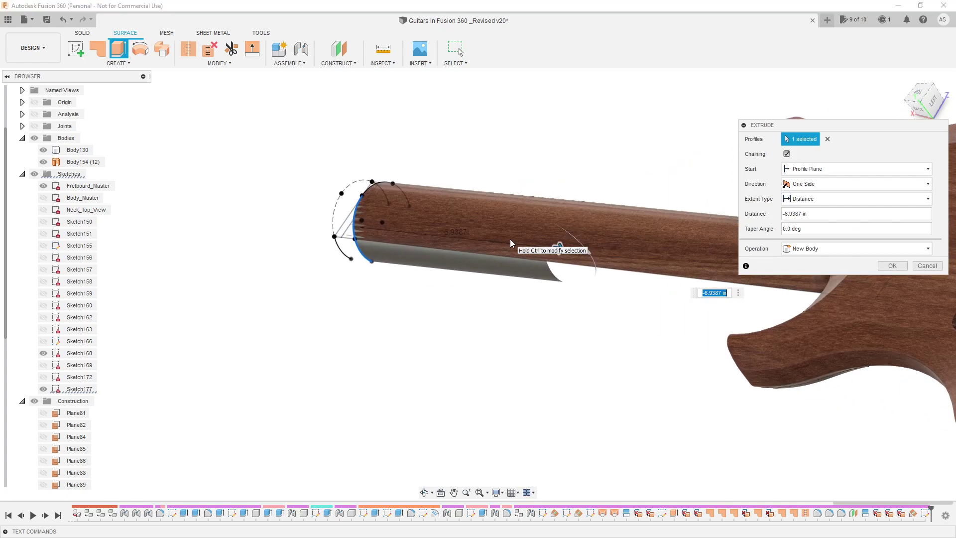
pyautogui.press('Return')
# Examine the back surface of the neck from the nut end to the body joint.
pyautogui.click(594, 246)
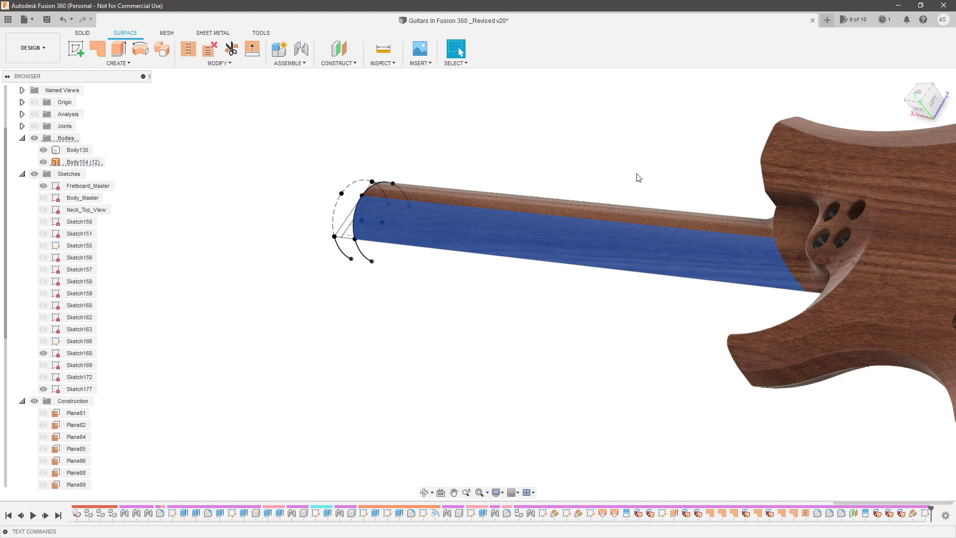
pyautogui.keyDown('shift'); pyautogui.moveTo(813, 335); pyautogui.dragTo(718, 249, button='middle'); pyautogui.keyUp('shift')
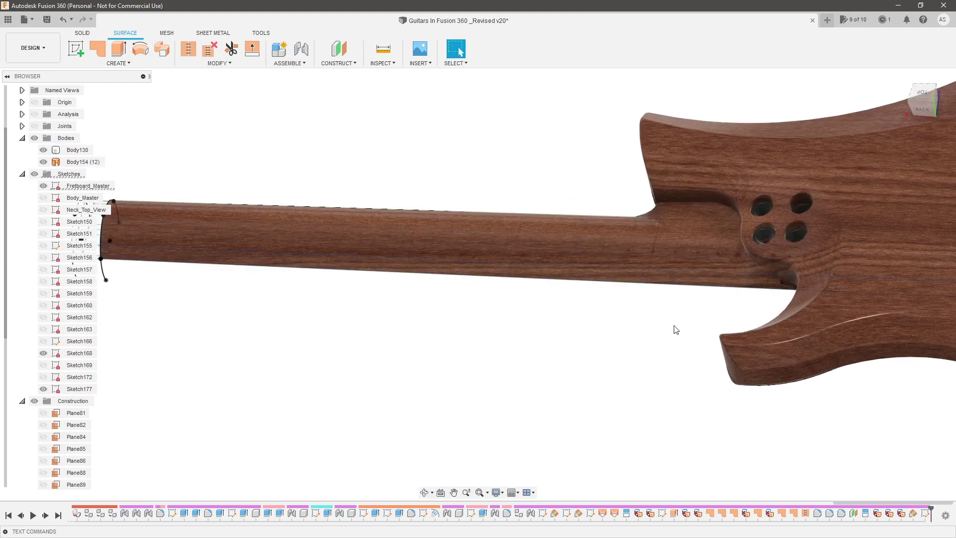
pyautogui.click(607, 260)
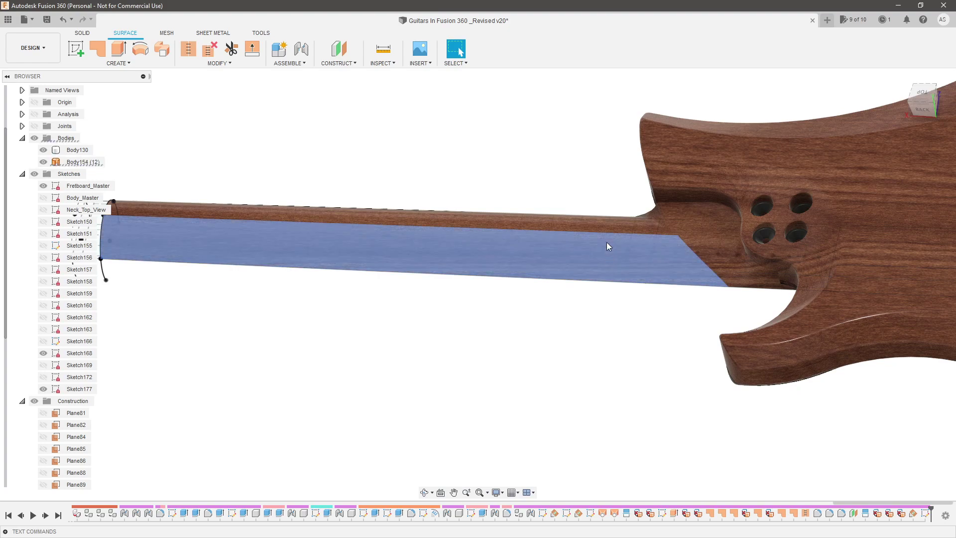
pyautogui.scroll(-5, 623, 320)
pyautogui.scroll(3, 313, 272)
pyautogui.keyDown('shift'); pyautogui.moveTo(406, 301); pyautogui.dragTo(413, 318, button='middle'); pyautogui.keyUp('shift')
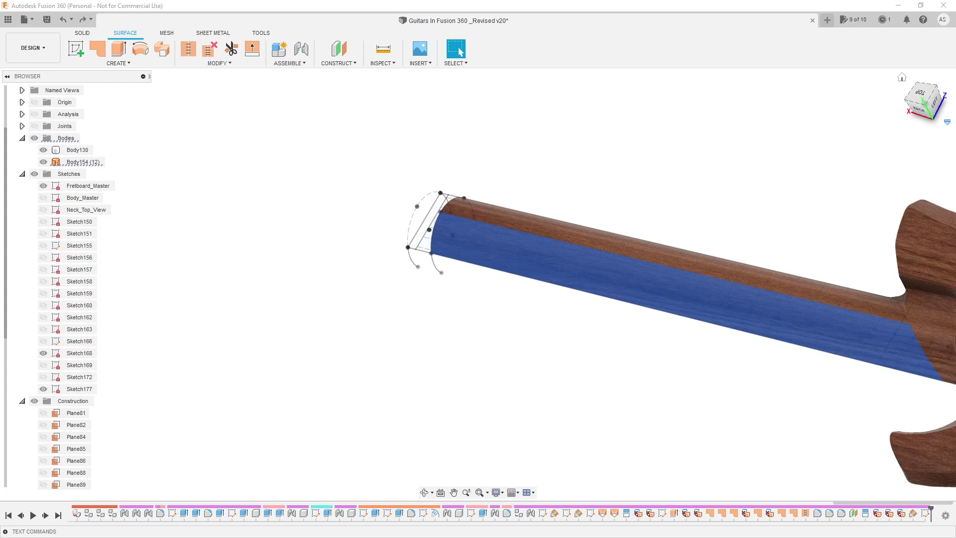
pyautogui.click(587, 177)
# Create a construction plane at -10 degrees through the outer end line of the fretboard sketch at the nut.
pyautogui.scroll(1, 404, 180)
pyautogui.moveTo(494, 189)
pyautogui.keyDown('shift'); pyautogui.mouseDown(button='middle')
pyautogui.moveTo(529, 150)
pyautogui.moveTo(500, 174)
pyautogui.mouseUp(button='middle'); pyautogui.keyUp('shift')
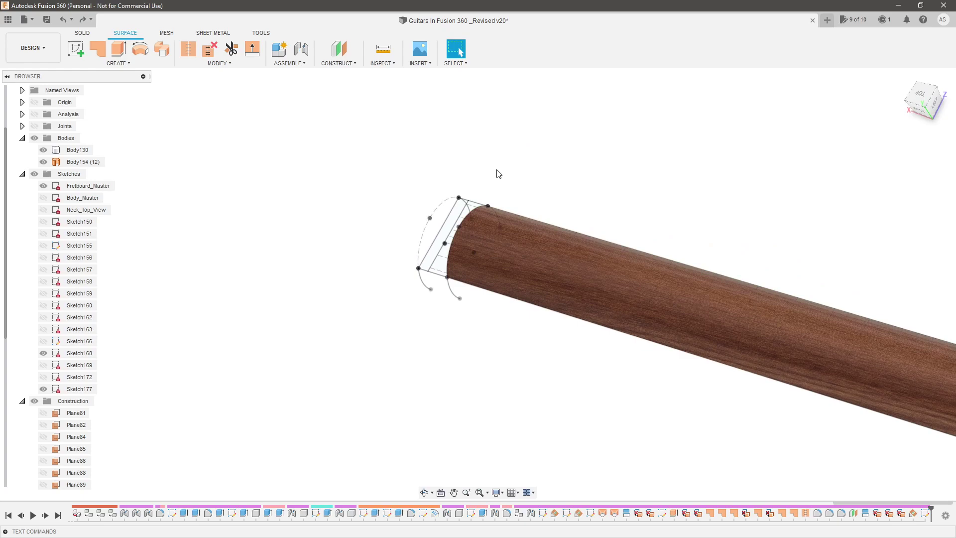
pyautogui.click(337, 64)
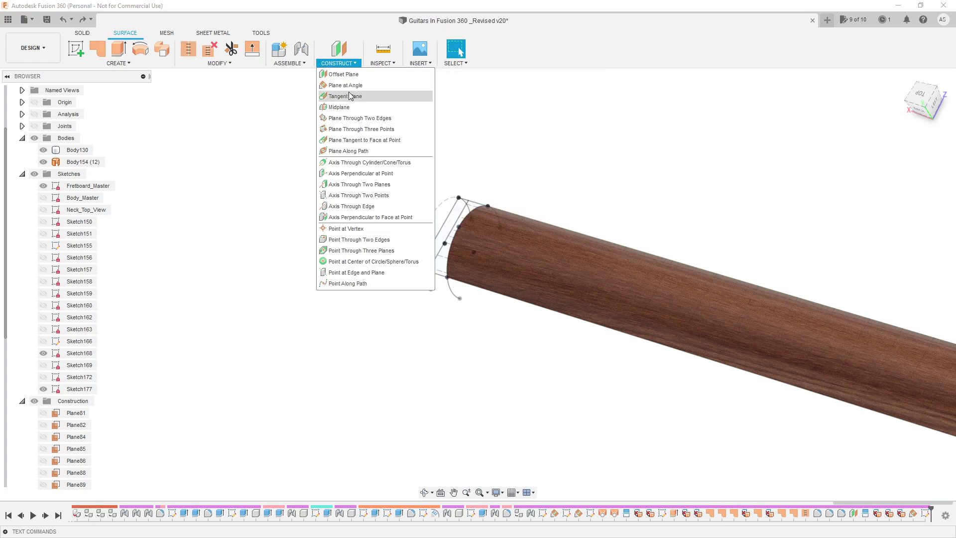
pyautogui.click(345, 85)
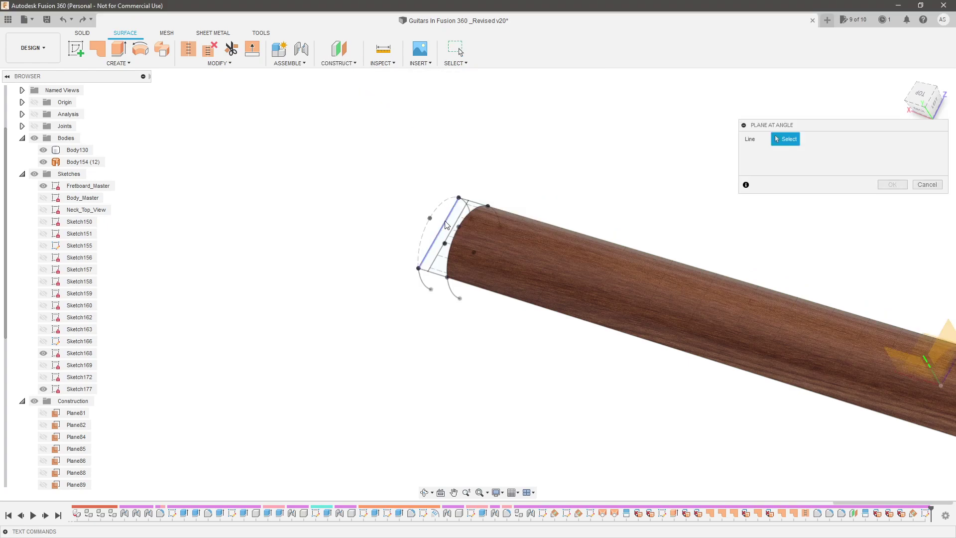
pyautogui.click(423, 262)
pyautogui.keyDown('shift'); pyautogui.moveTo(480, 294); pyautogui.dragTo(427, 227, button='middle'); pyautogui.keyUp('shift')
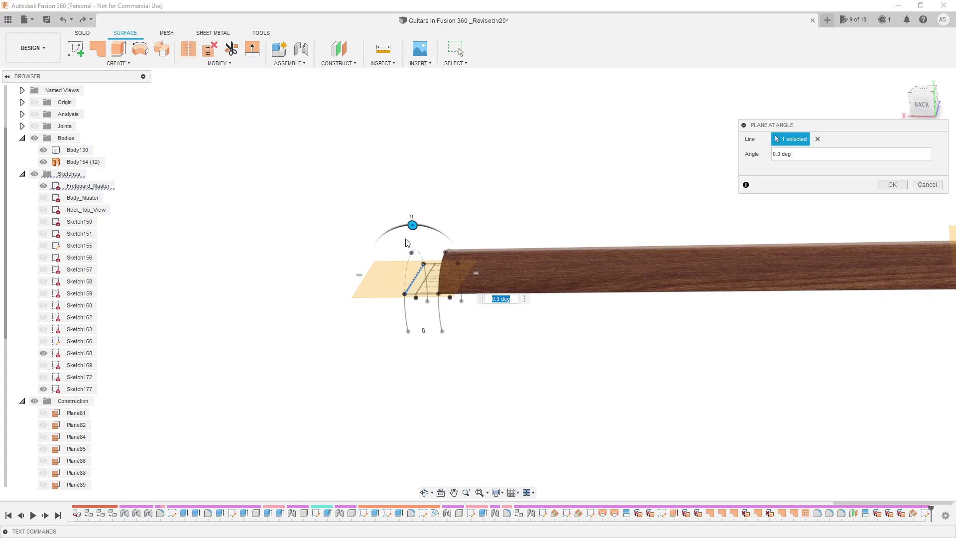
pyautogui.moveTo(412, 225); pyautogui.dragTo(426, 227)
pyautogui.write('-10')
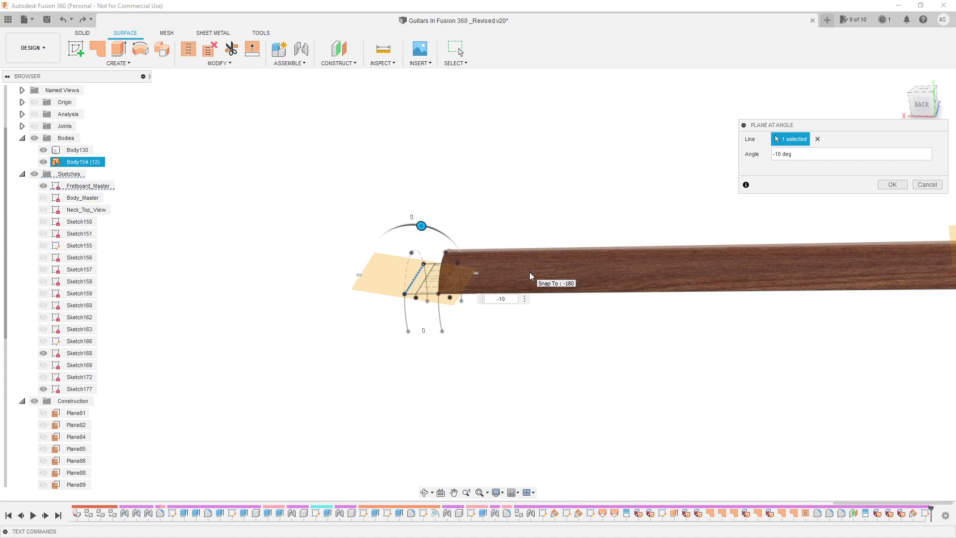
pyautogui.press('Return')
# Start a sketch on the new angled plane and project the fretboard's outer end line into it.
pyautogui.click(76, 48)
pyautogui.click(384, 274)
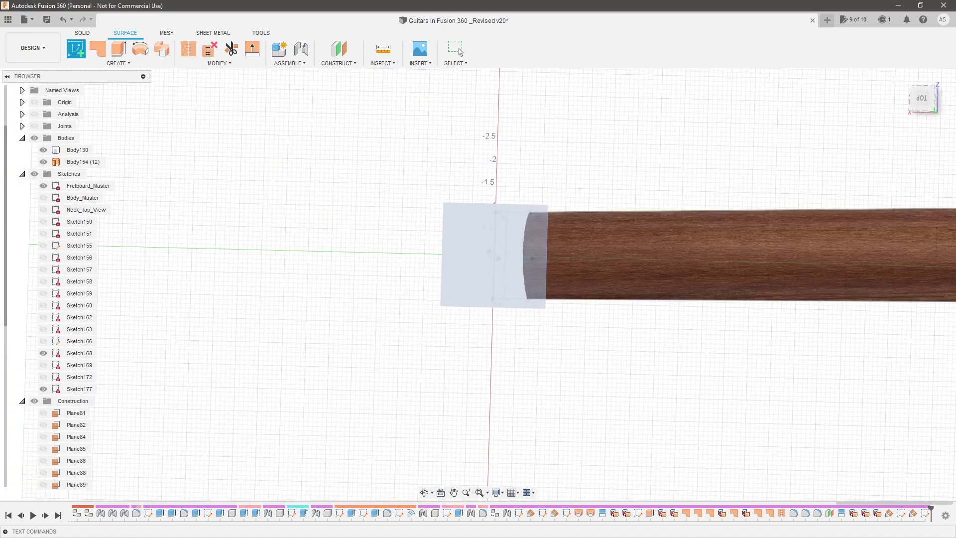
pyautogui.moveTo(737, 209)
pyautogui.keyDown('shift'); pyautogui.mouseDown(button='middle')
pyautogui.moveTo(724, 187)
pyautogui.moveTo(547, 134)
pyautogui.moveTo(524, 275)
pyautogui.mouseUp(button='middle'); pyautogui.keyUp('shift')
pyautogui.press('p')
pyautogui.press('Escape')
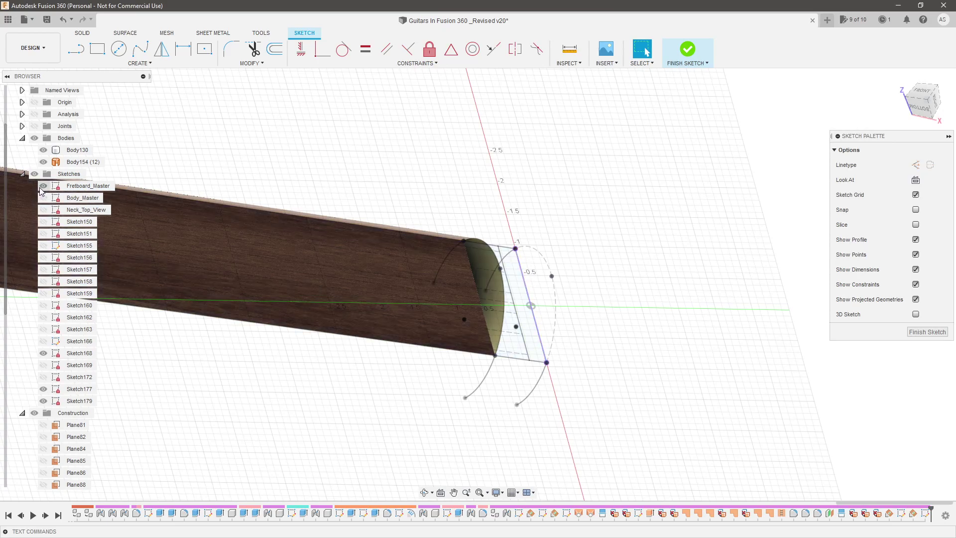
# Hide Fretboard_Master and draw a flared three-line headstock outline from both ends of the projected line, with sides about 9 in long.
pyautogui.moveTo(210, 190)
pyautogui.keyDown('shift'); pyautogui.mouseDown(button='middle')
pyautogui.moveTo(514, 241)
pyautogui.moveTo(454, 220)
pyautogui.moveTo(407, 225)
pyautogui.mouseUp(button='middle'); pyautogui.keyUp('shift')
pyautogui.click(76, 48)
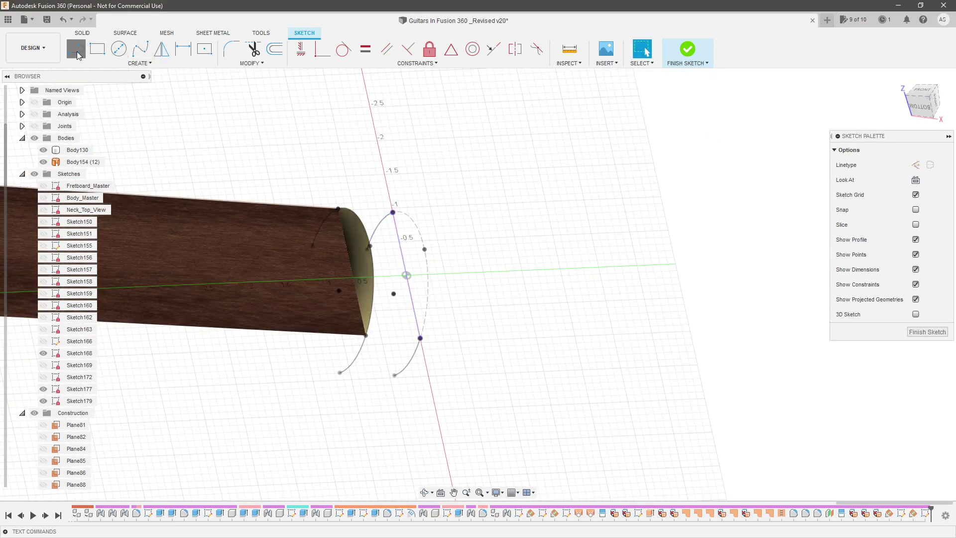
pyautogui.click(392, 213)
pyautogui.scroll(-5, 484, 199)
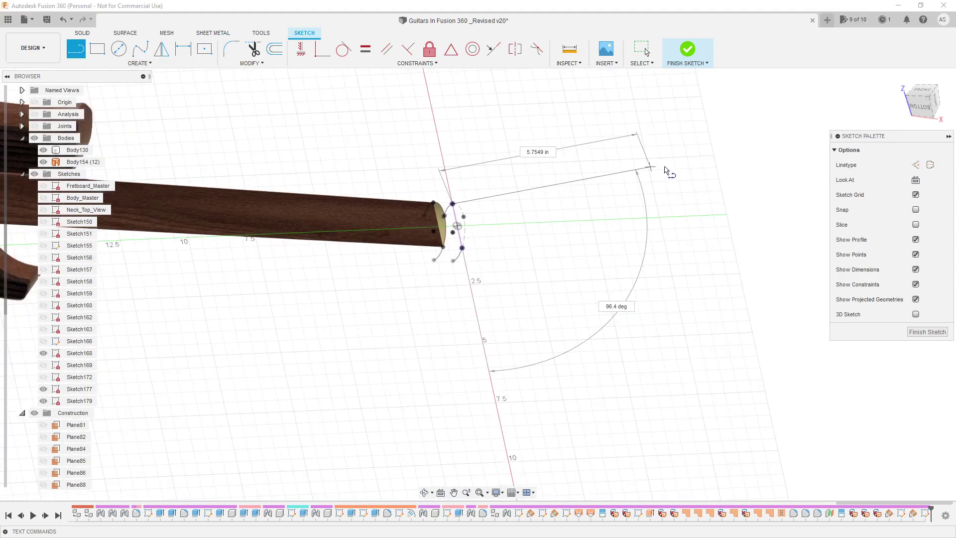
pyautogui.click(709, 165)
pyautogui.click(709, 294)
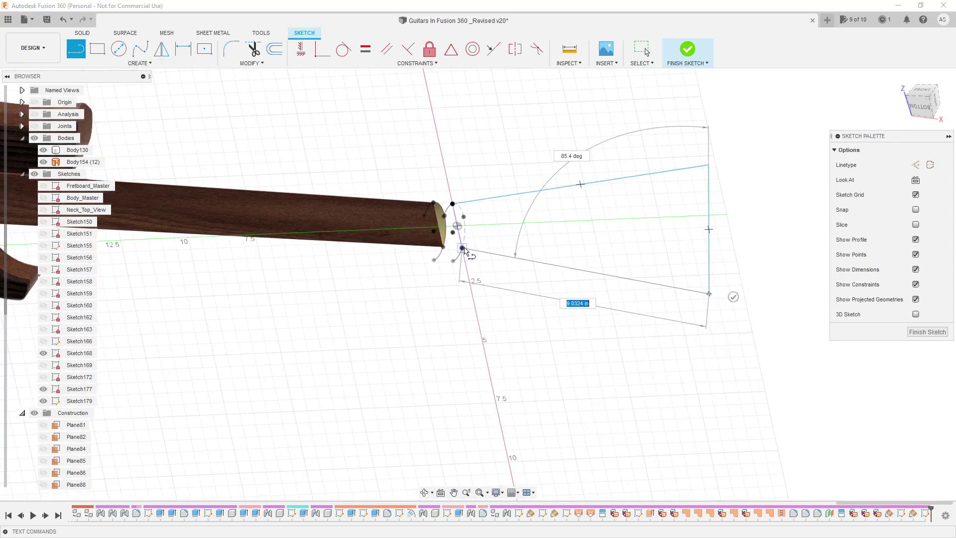
pyautogui.click(462, 248)
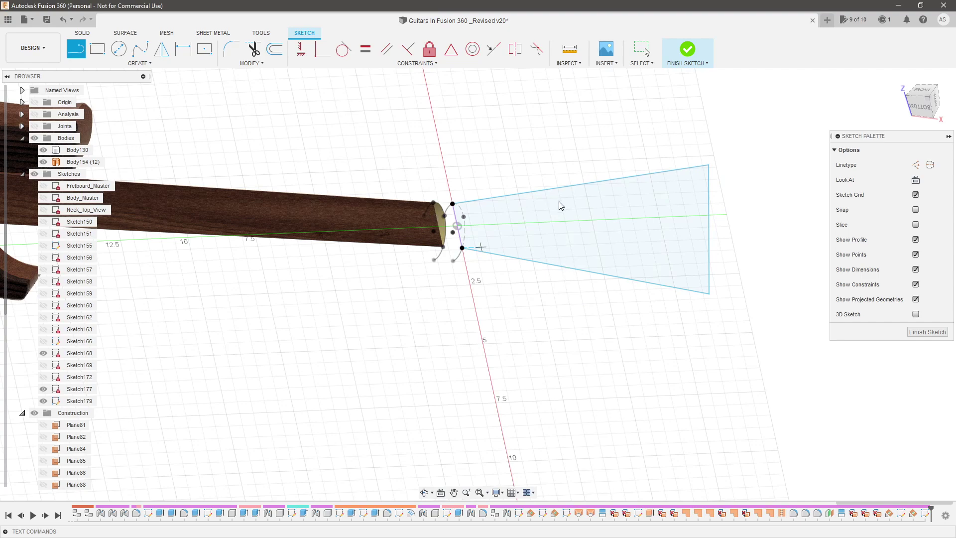
pyautogui.press('Escape')
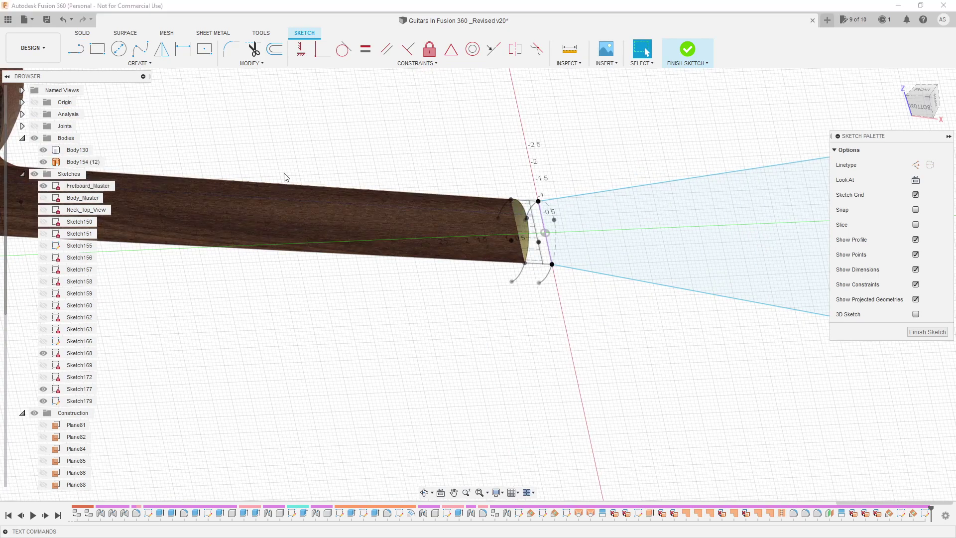
# Show Fretboard_Master and project its two short side lines next to the nut into the headstock sketch.
pyautogui.scroll(3, 576, 192)
pyautogui.scroll(3, 503, 202)
pyautogui.click(472, 225)
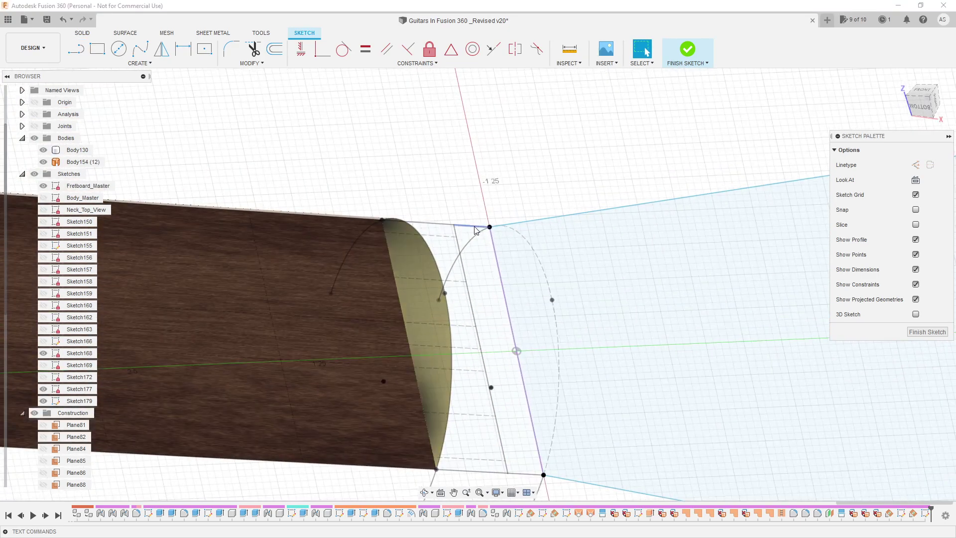
pyautogui.click(514, 290)
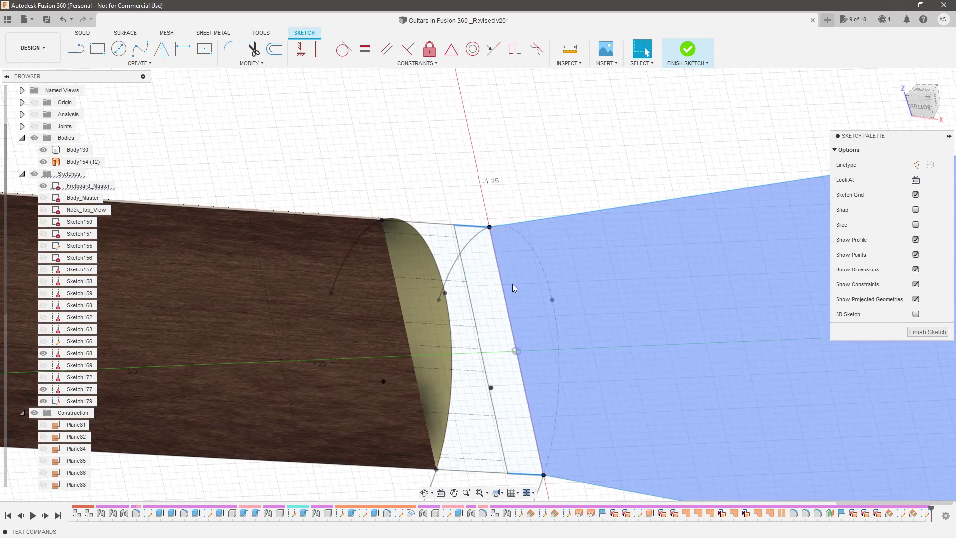
pyautogui.press('Escape')
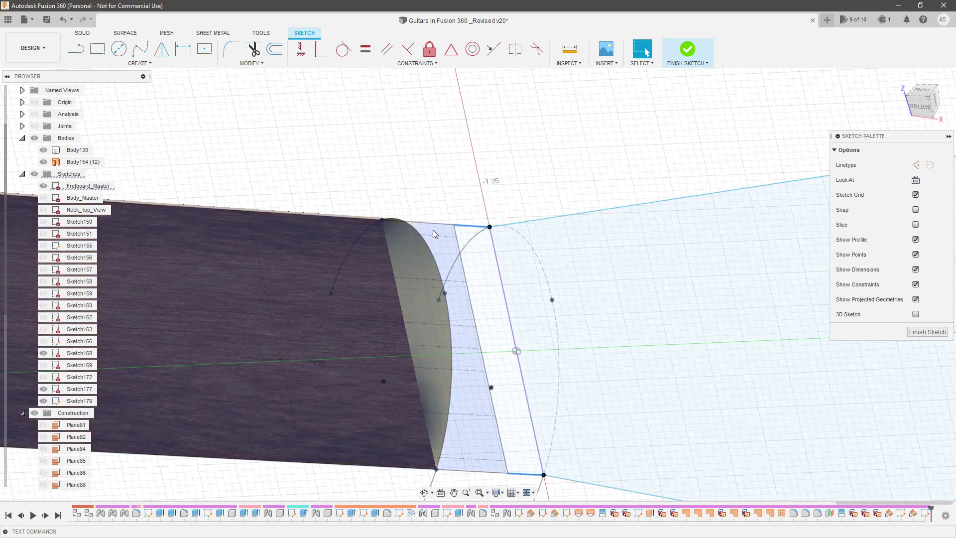
pyautogui.click(470, 226)
pyautogui.press('p')
pyautogui.press('Return')
# Make both long sides of the headstock outline collinear with the projected fretboard side lines.
pyautogui.scroll(3, 498, 299)
pyautogui.keyDown('shift'); pyautogui.moveTo(393, 165); pyautogui.dragTo(476, 350, button='middle'); pyautogui.keyUp('shift')
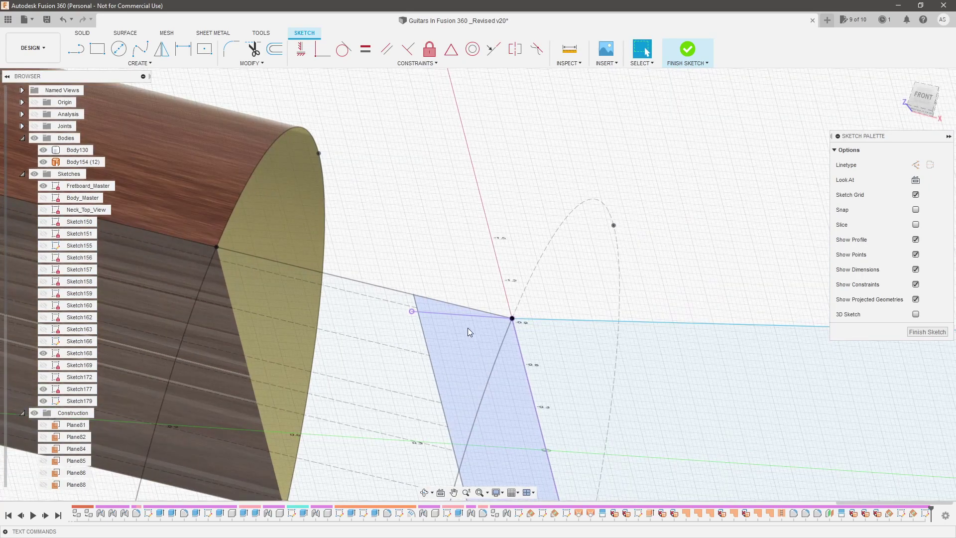
pyautogui.click(520, 324)
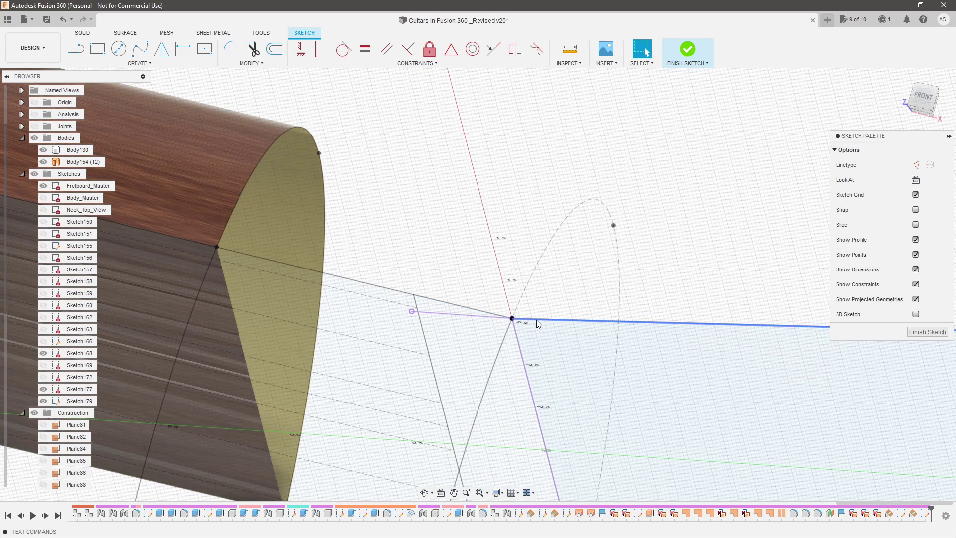
pyautogui.click(537, 318)
pyautogui.keyDown('shift'); pyautogui.click(476, 315); pyautogui.keyUp('shift')
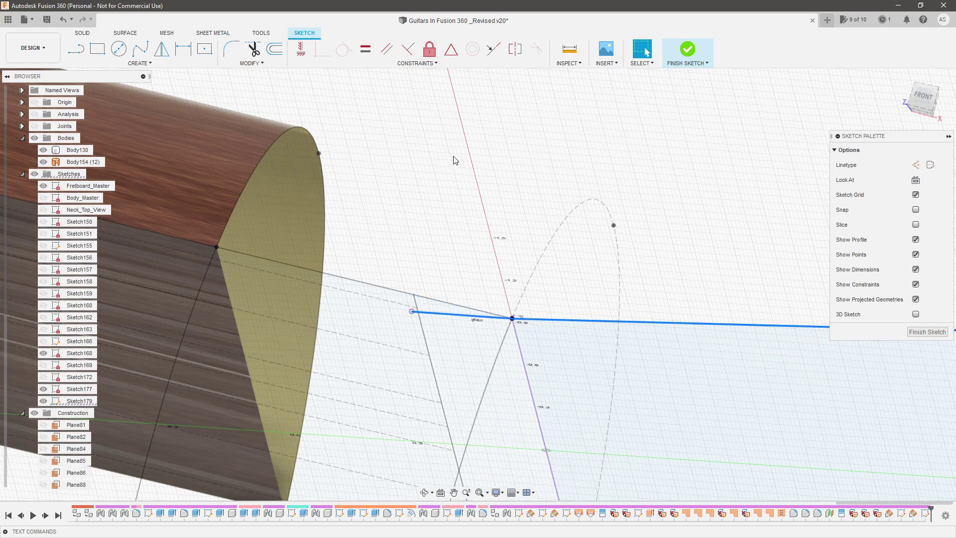
pyautogui.click(497, 51)
pyautogui.scroll(-5, 512, 352)
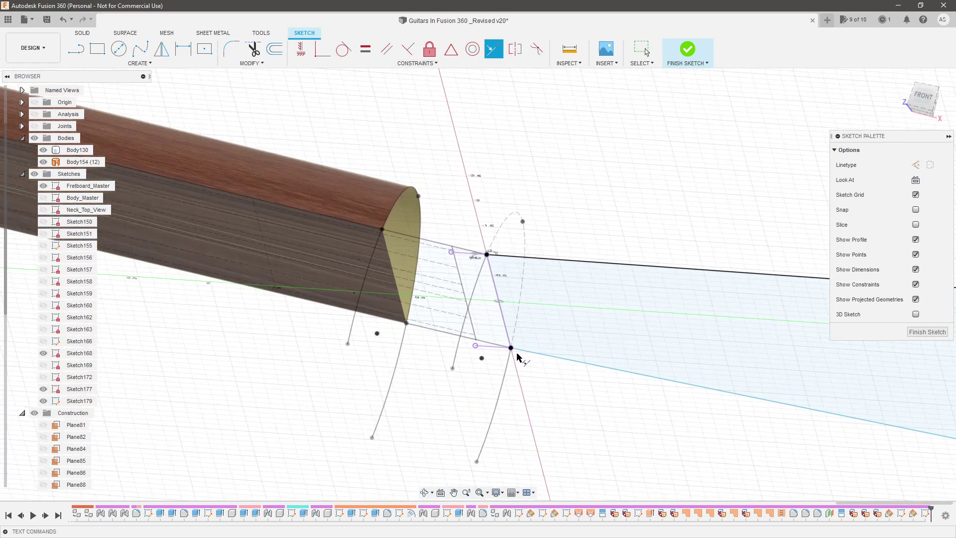
pyautogui.press('Escape')
pyautogui.scroll(-6, 423, 321)
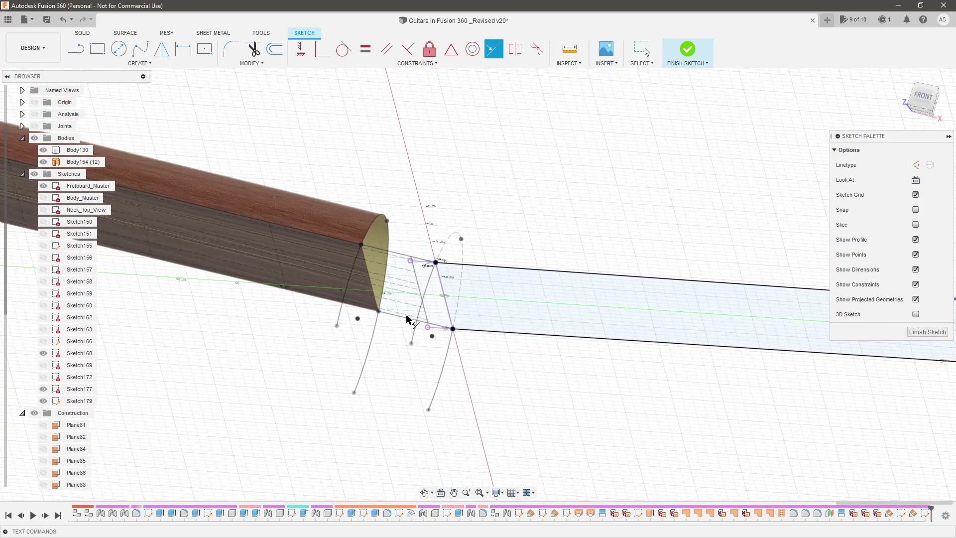
# Apply a Horizontal/Vertical constraint to the far end line of the headstock outline.
pyautogui.scroll(-3, 782, 332)
pyautogui.click(782, 320)
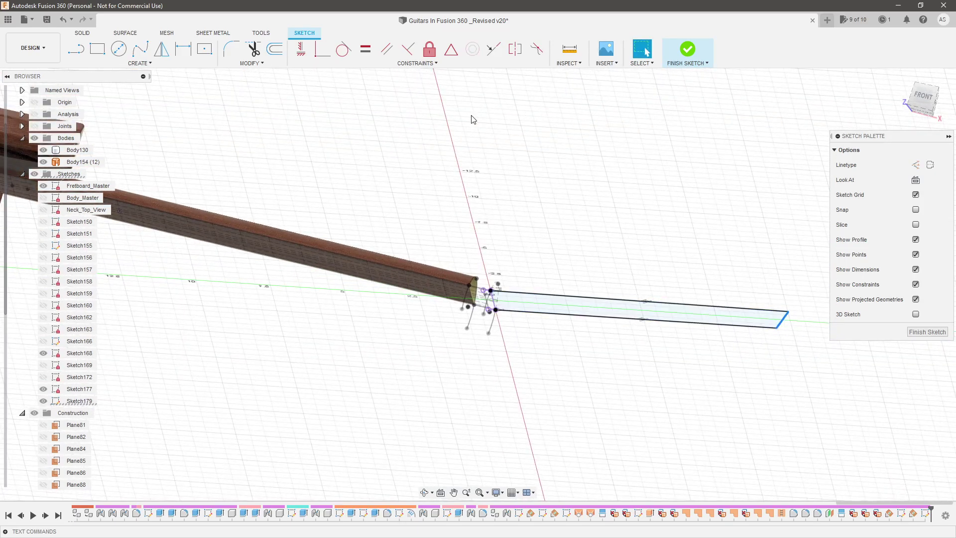
pyautogui.click(302, 51)
pyautogui.click(921, 110)
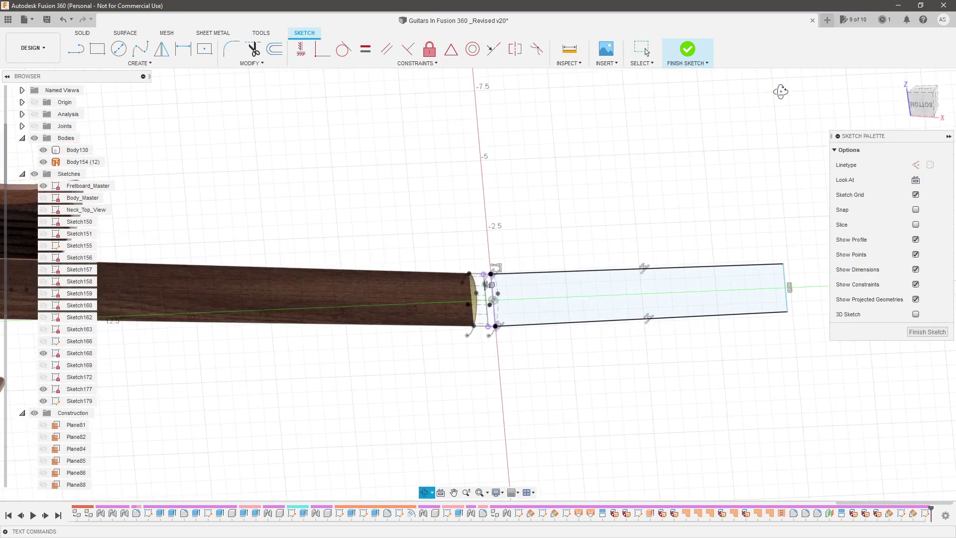
pyautogui.press('Escape')
# Dimension the headstock outline's length from the projected fretboard end line to the far end line as 7 in.
pyautogui.press('d')
pyautogui.click(496, 299)
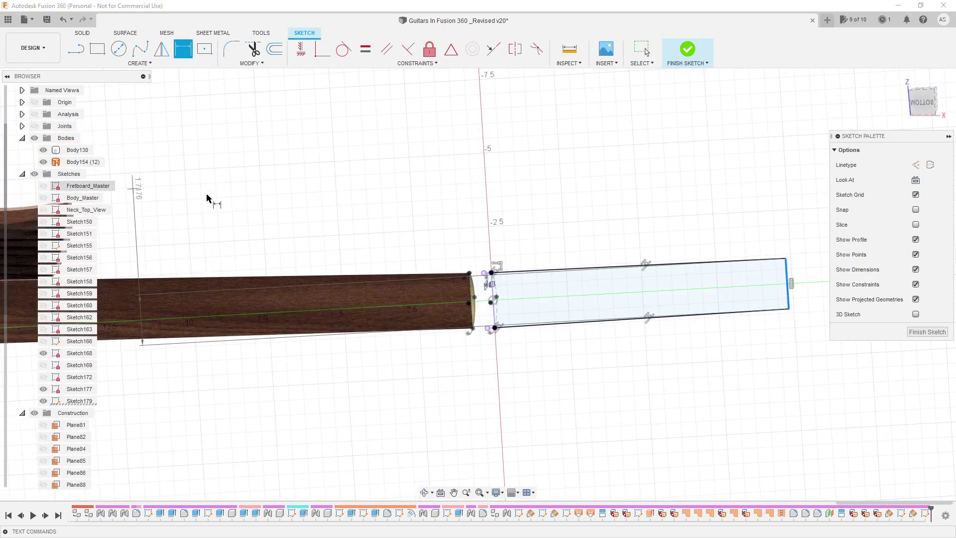
pyautogui.click(496, 296)
pyautogui.click(633, 185)
pyautogui.write('7')
pyautogui.press('Return')
pyautogui.scroll(-5, 636, 188)
pyautogui.scroll(5, 581, 230)
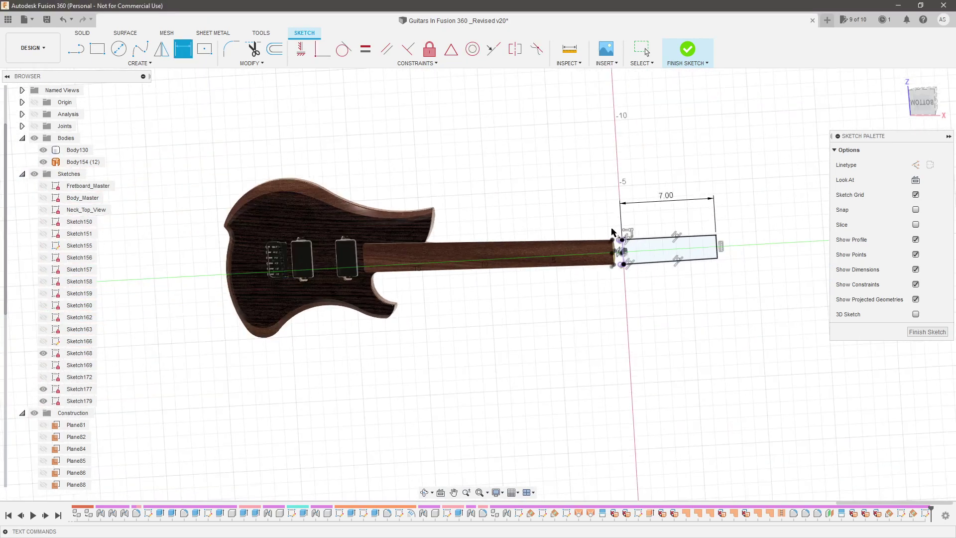
pyautogui.press('Escape')
# Convert the three headstock outline lines to construction lines.
pyautogui.scroll(2, 672, 274)
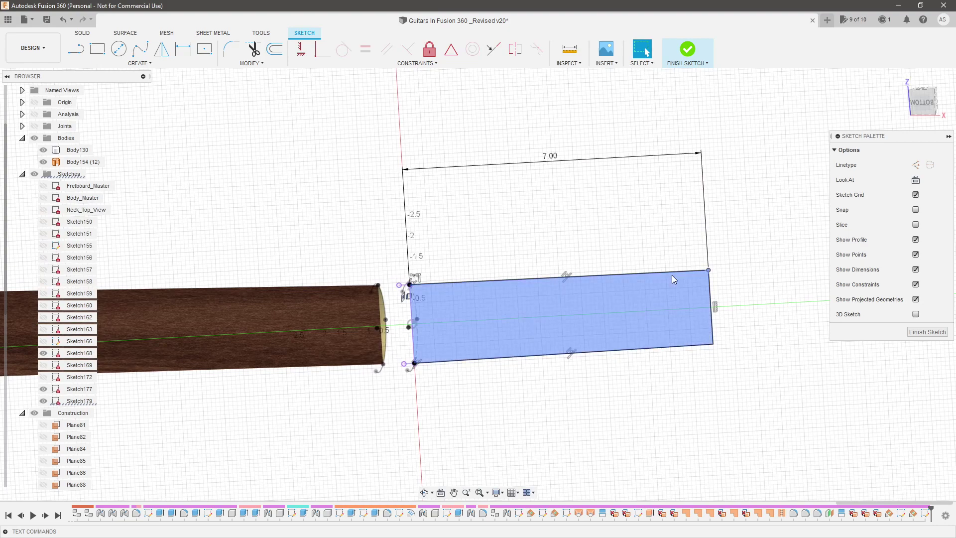
pyautogui.doubleClick(675, 273)
pyautogui.click(590, 228)
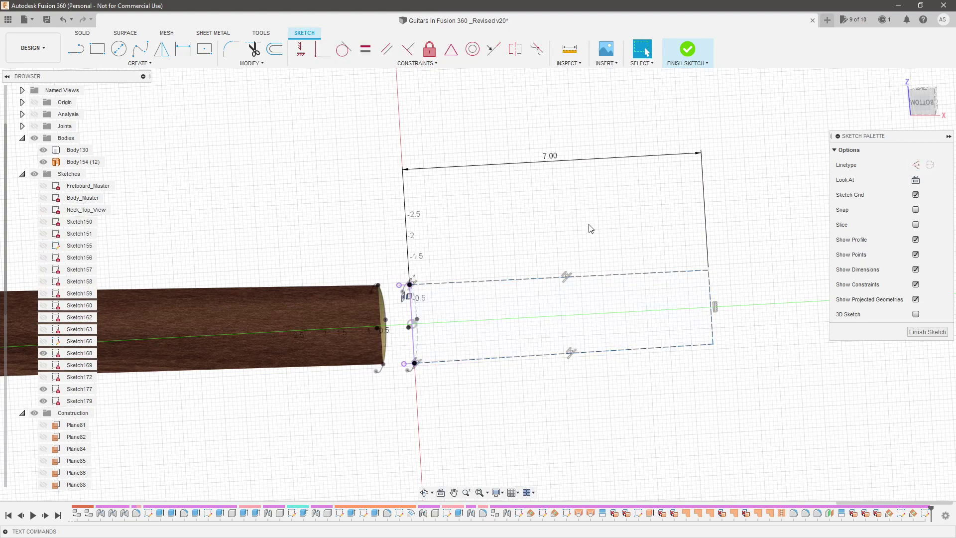
# Draw two 3-point arcs flaring outward from the nut corners, each tangent to its construction side line.
pyautogui.click(142, 64)
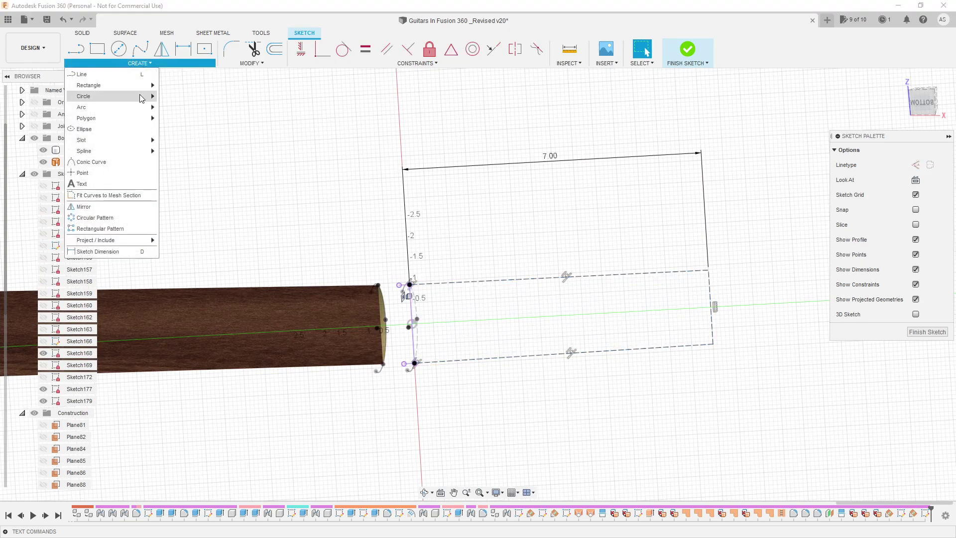
pyautogui.moveTo(149, 115)
pyautogui.click(180, 107)
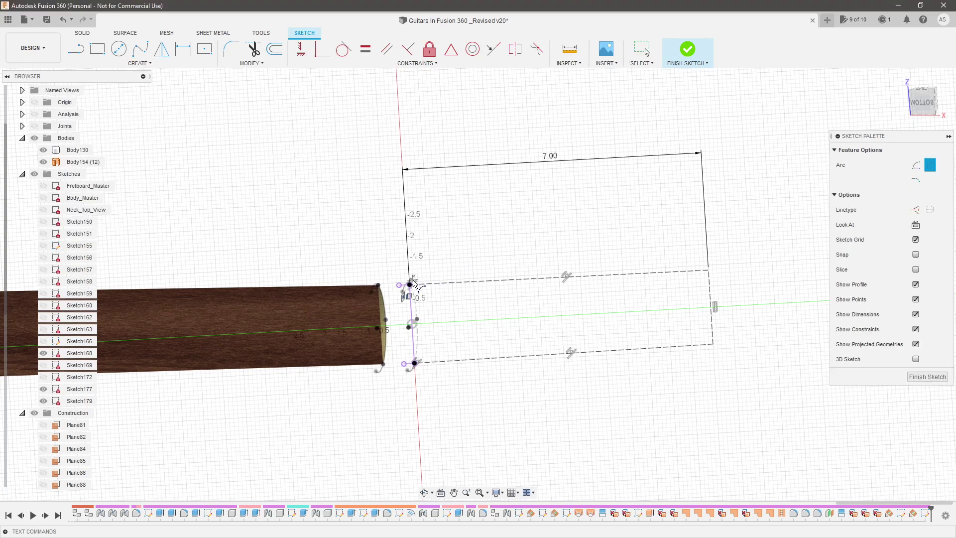
pyautogui.scroll(2, 475, 279)
pyautogui.keyDown('shift'); pyautogui.moveTo(473, 279); pyautogui.dragTo(476, 275, button='middle'); pyautogui.keyUp('shift')
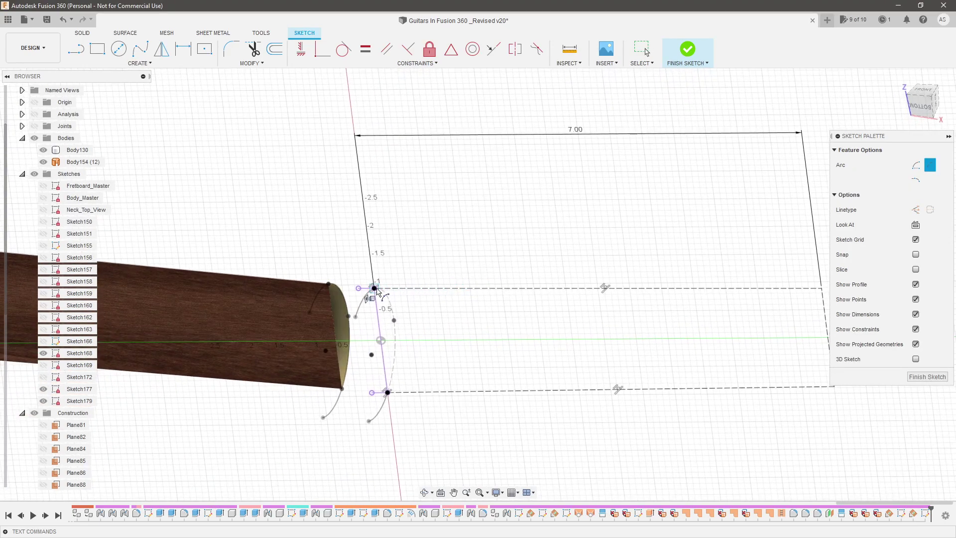
pyautogui.click(459, 227)
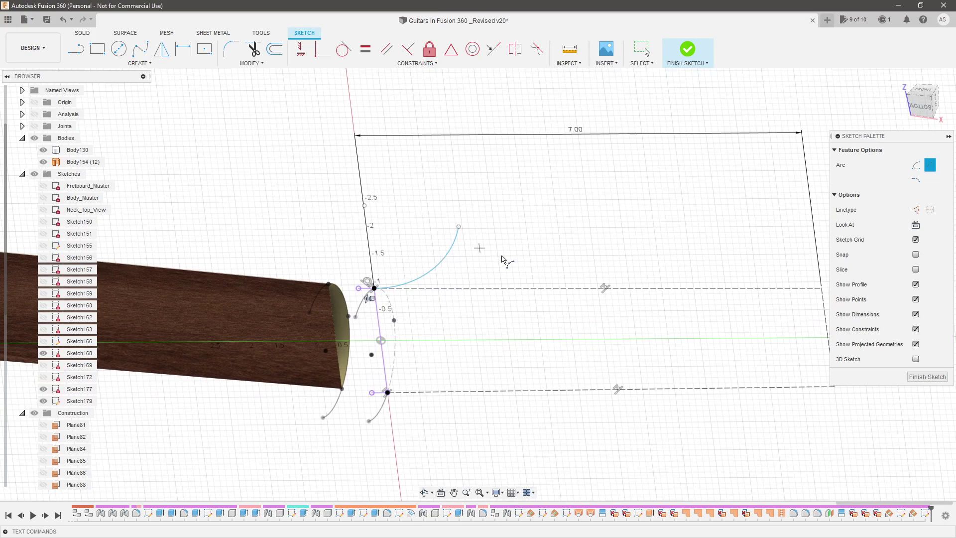
pyautogui.click(387, 393)
pyautogui.click(525, 445)
pyautogui.moveTo(444, 335)
pyautogui.keyDown('shift'); pyautogui.mouseDown(button='middle')
pyautogui.moveTo(498, 359)
pyautogui.moveTo(541, 349)
pyautogui.moveTo(540, 329)
pyautogui.mouseUp(button='middle'); pyautogui.keyUp('shift')
pyautogui.scroll(-3, 530, 298)
pyautogui.press('Escape')
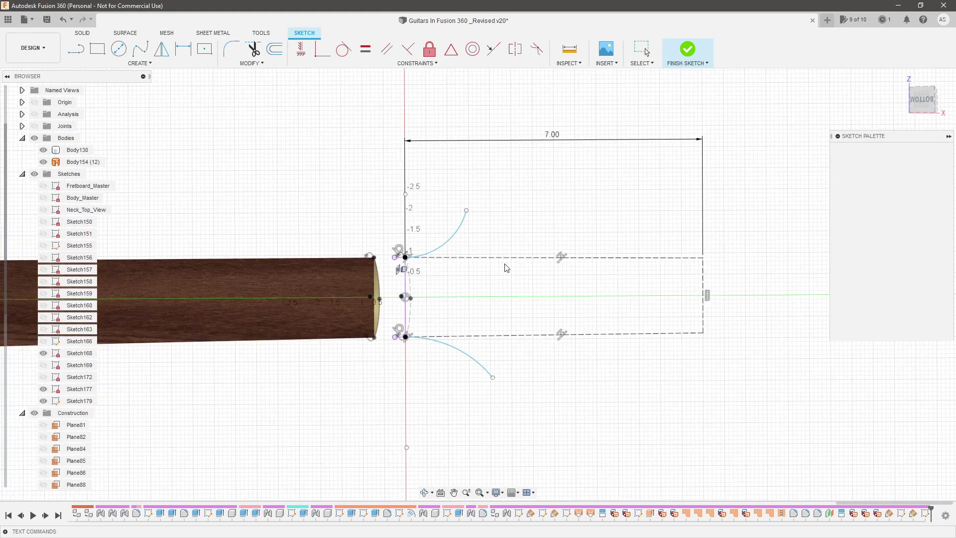
# Set the radius of the upper flare arc to 1 in.
pyautogui.click(447, 240)
pyautogui.press('d')
pyautogui.click(427, 217)
pyautogui.write('1')
pyautogui.press('Return')
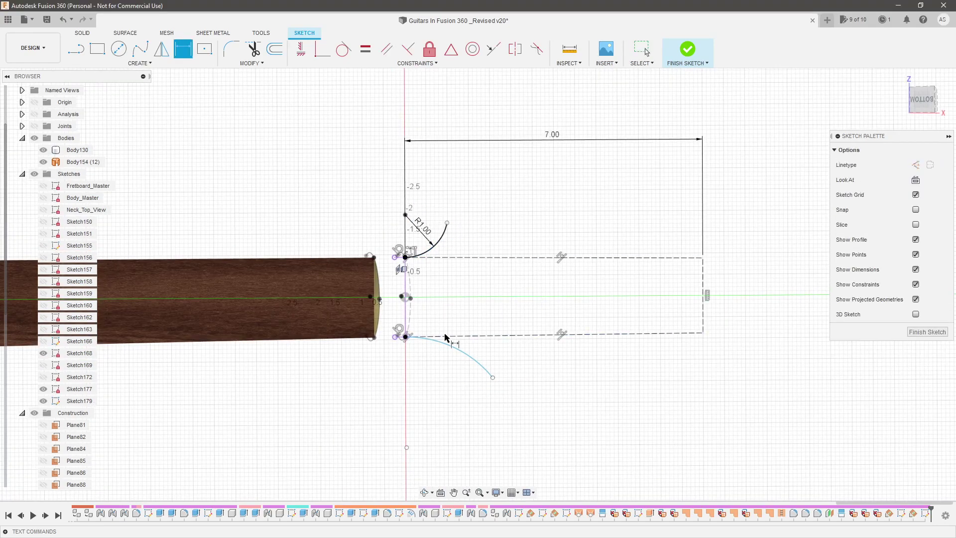
# Set the radius of the lower flare arc to 5 in and pull its free end back to shorten the arc.
pyautogui.click(461, 355)
pyautogui.click(439, 385)
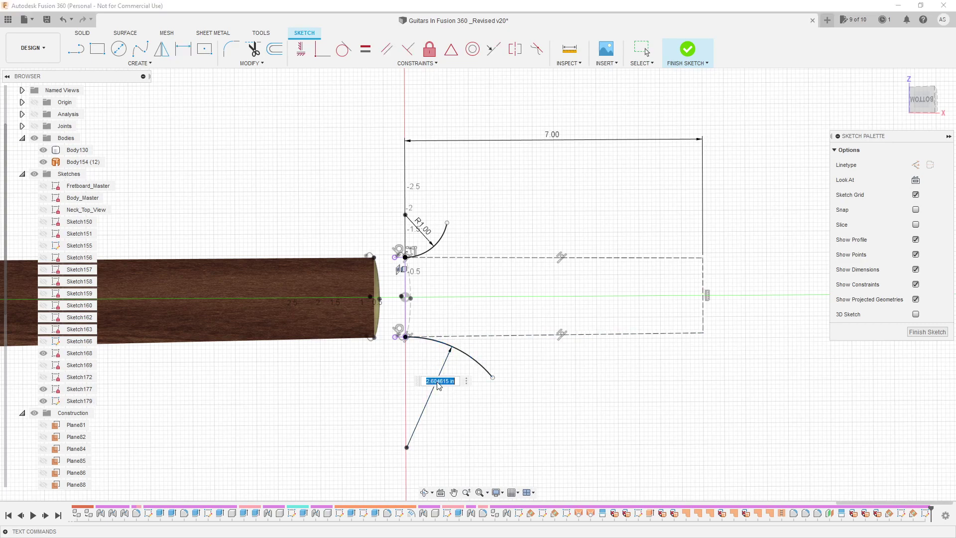
pyautogui.write('5')
pyautogui.press('Return')
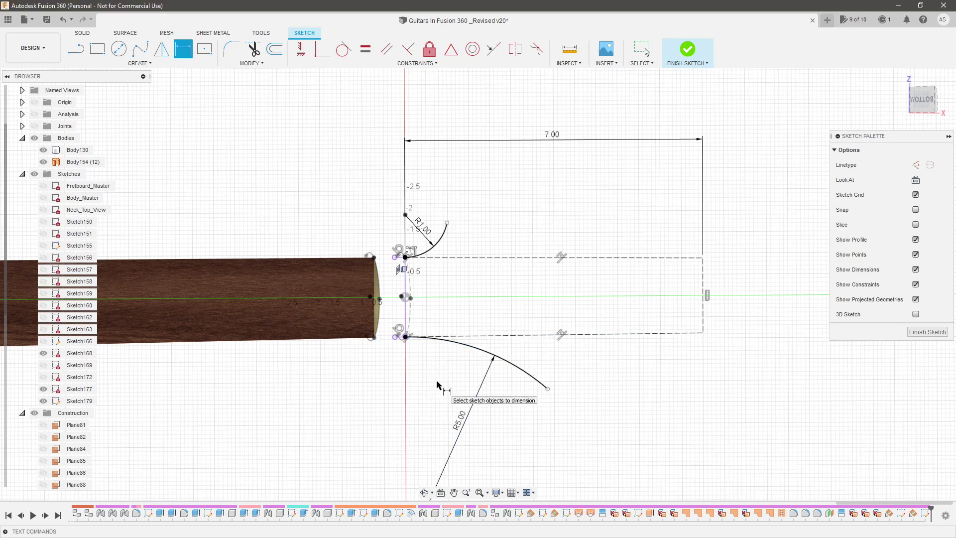
pyautogui.moveTo(548, 392); pyautogui.dragTo(511, 363)
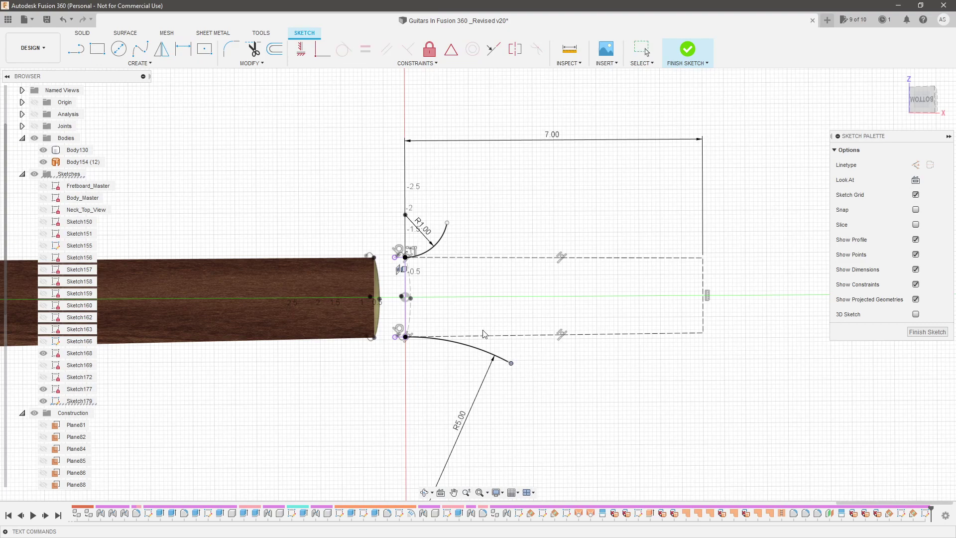
# Draw a 3-point arc from the upper flare's tip to the far upper corner, tangent to the upper construction side line.
pyautogui.click(139, 64)
pyautogui.moveTo(116, 107)
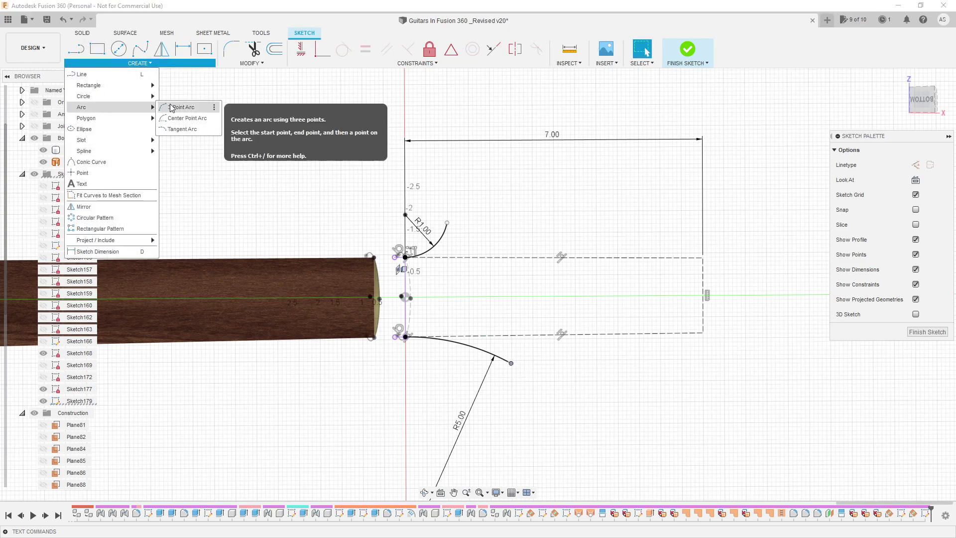
pyautogui.click(181, 107)
pyautogui.click(447, 222)
pyautogui.click(703, 258)
pyautogui.click(445, 220)
pyautogui.moveTo(452, 241); pyautogui.dragTo(452, 234)
# Dimension the upper flare tip 0.75 in from the upper construction side line.
pyautogui.press('d')
pyautogui.click(444, 232)
pyautogui.click(498, 258)
pyautogui.click(502, 219)
pyautogui.press('BackSpace')
pyautogui.press('Return')
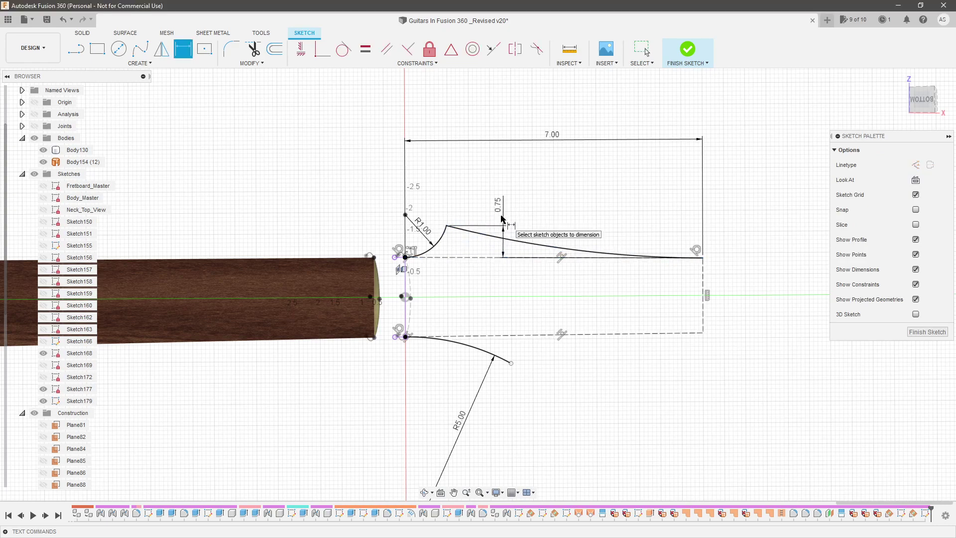
pyautogui.press('Escape')
# Draw a tangent 3-point arc from the lower flare's tip to the lower side line, and a curved end arc up to the far upper corner.
pyautogui.click(134, 64)
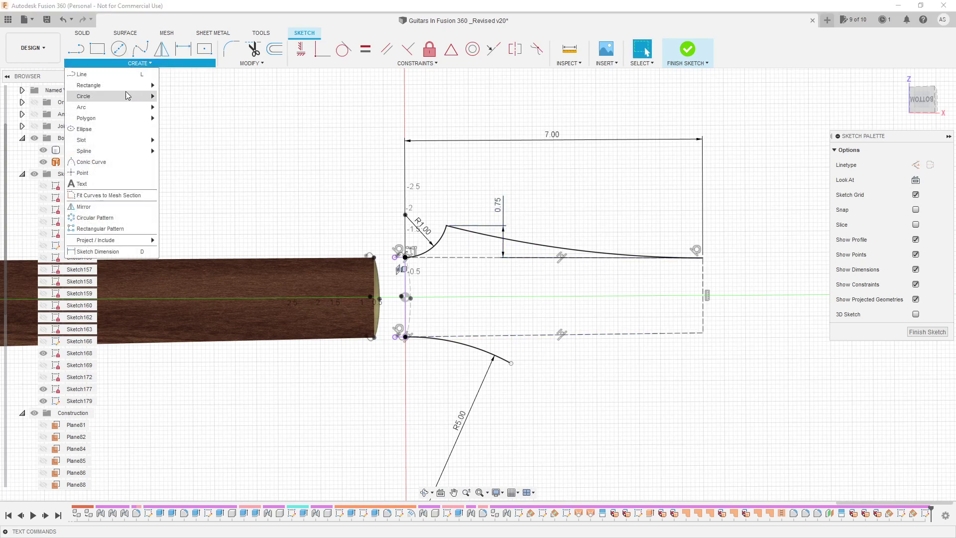
pyautogui.moveTo(122, 109)
pyautogui.click(185, 107)
pyautogui.click(512, 363)
pyautogui.click(658, 334)
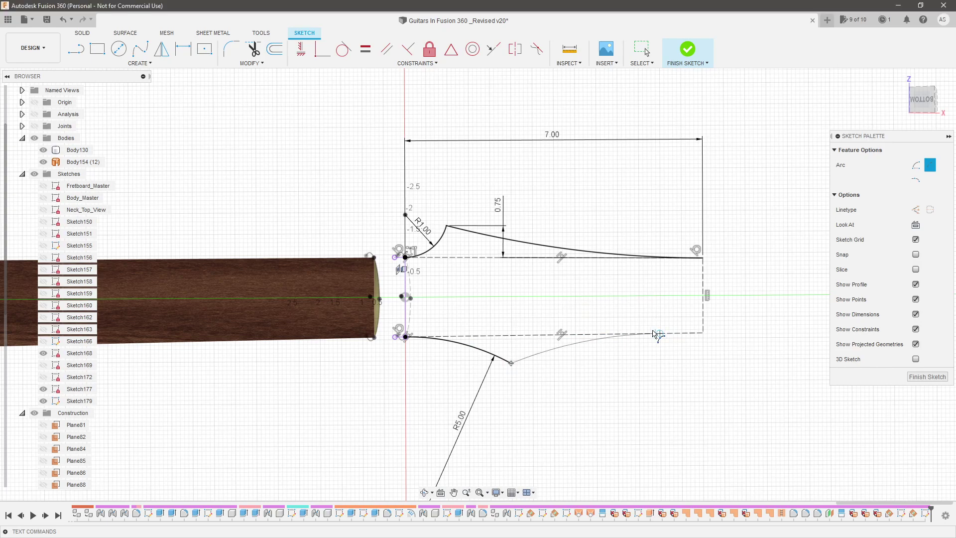
pyautogui.click(656, 334)
pyautogui.click(704, 259)
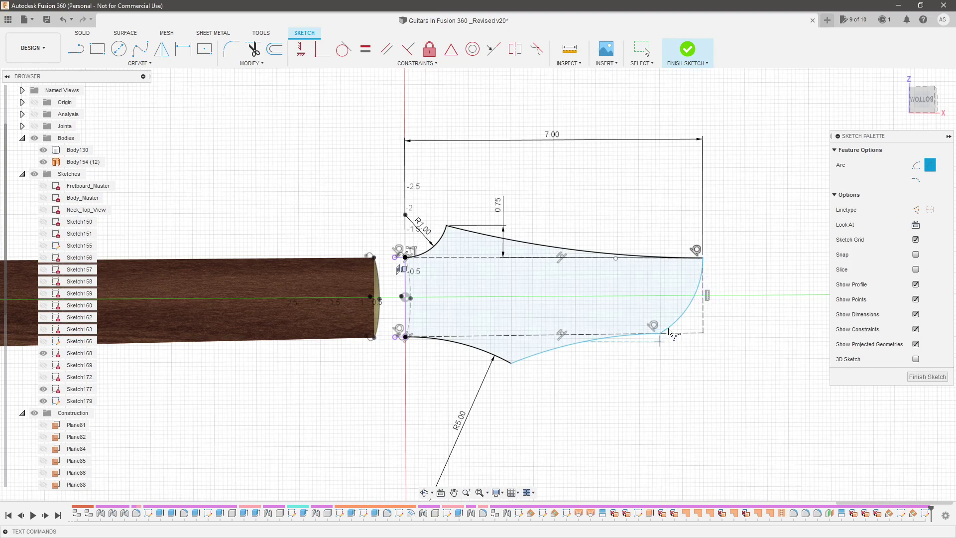
pyautogui.press('Escape')
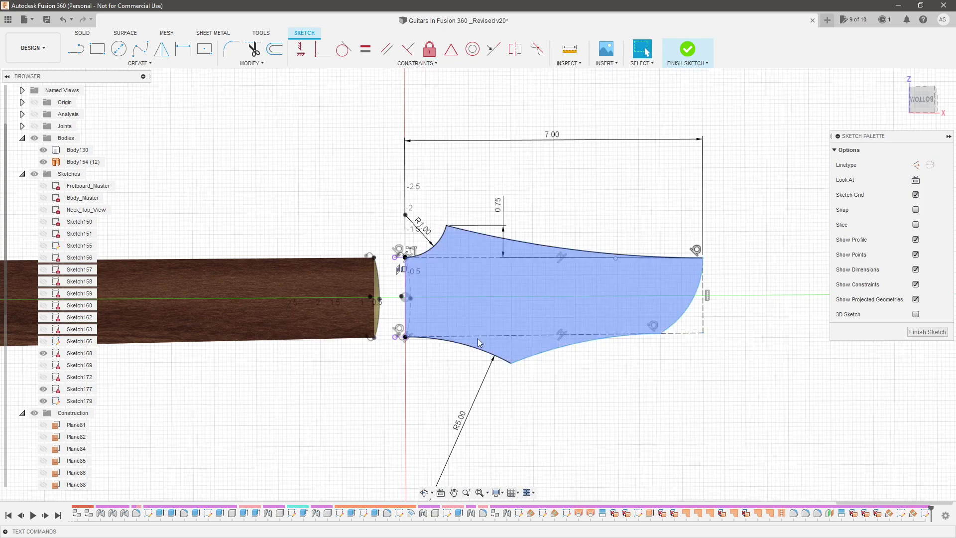
# Reposition the lower flare arc's radius dimension closer to the neck.
pyautogui.scroll(1, 458, 350)
pyautogui.click(460, 350)
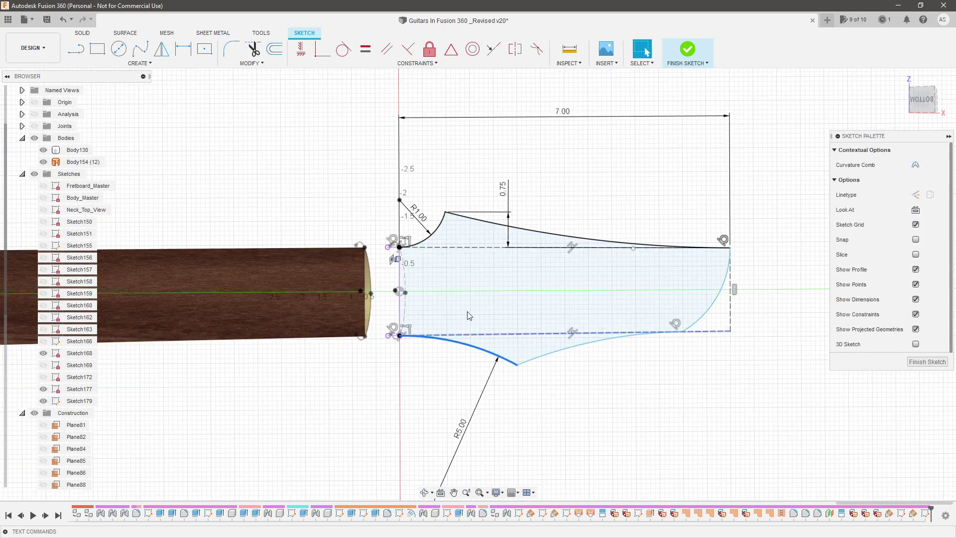
pyautogui.click(440, 230)
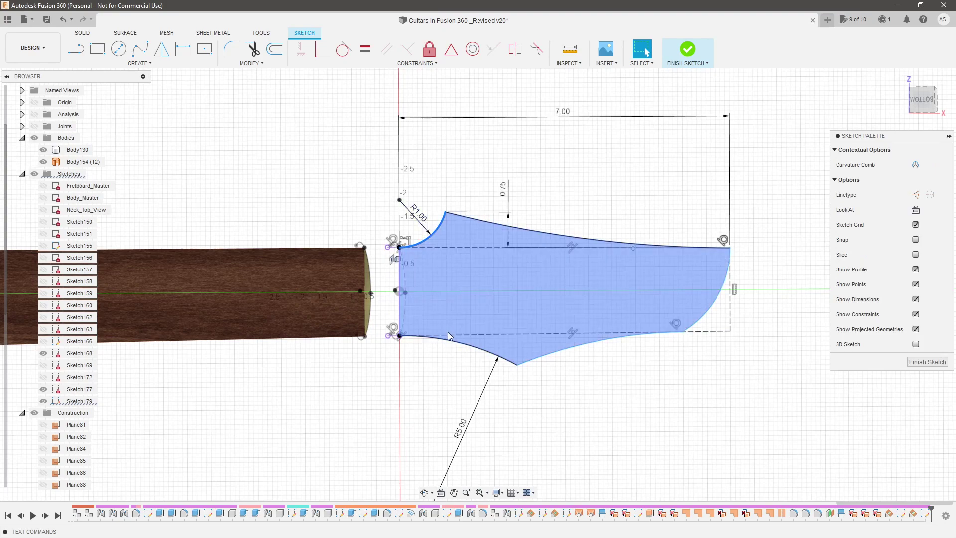
pyautogui.click(468, 411)
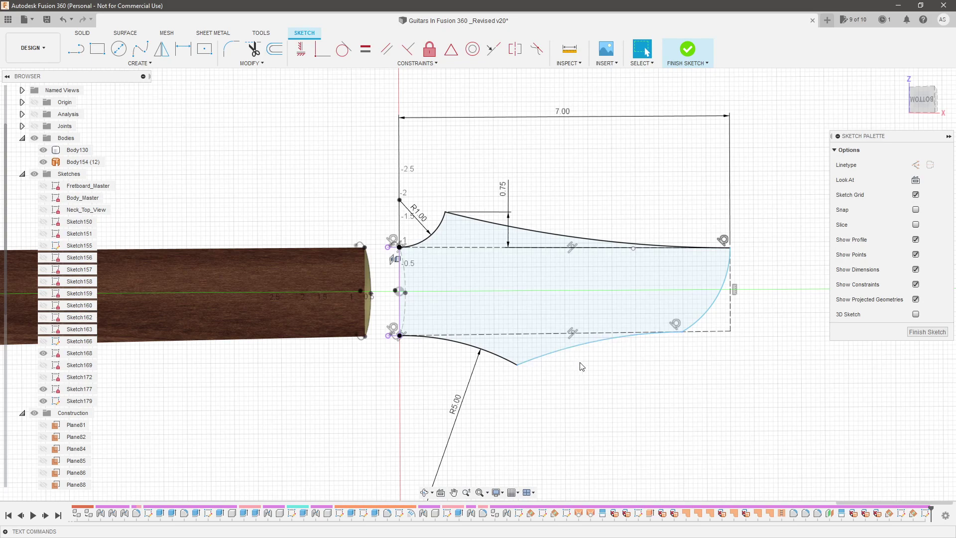
# Dimension the end arc's lower endpoint 0.75 in from the construction outline's far lower corner.
pyautogui.press('d')
pyautogui.click(682, 331)
pyautogui.click(730, 331)
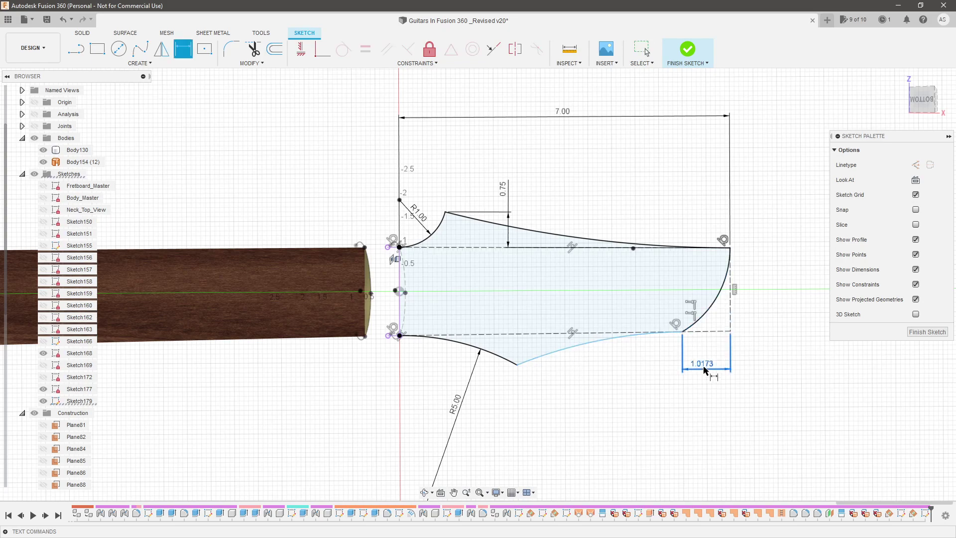
pyautogui.click(705, 370)
pyautogui.write('.75')
pyautogui.press('Return')
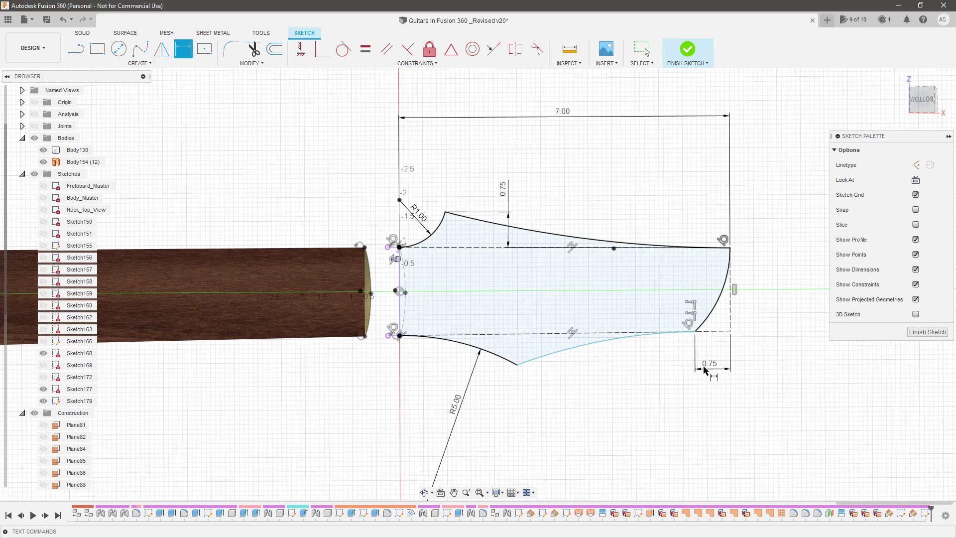
# Pull the lower flare tip slightly outward and dimension it 0.75 in from the lower construction side line.
pyautogui.moveTo(511, 361)
pyautogui.mouseDown()
pyautogui.moveTo(468, 345)
pyautogui.moveTo(521, 368)
pyautogui.mouseUp()
pyautogui.press('d')
pyautogui.click(529, 334)
pyautogui.click(617, 348)
pyautogui.write('.75')
pyautogui.press('Return')
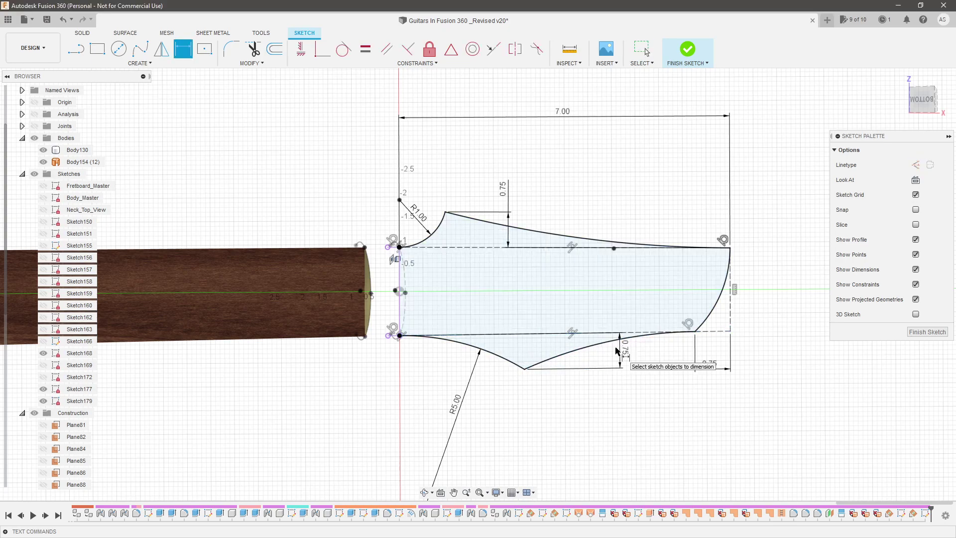
pyautogui.press('Escape')
pyautogui.scroll(-2, 546, 318)
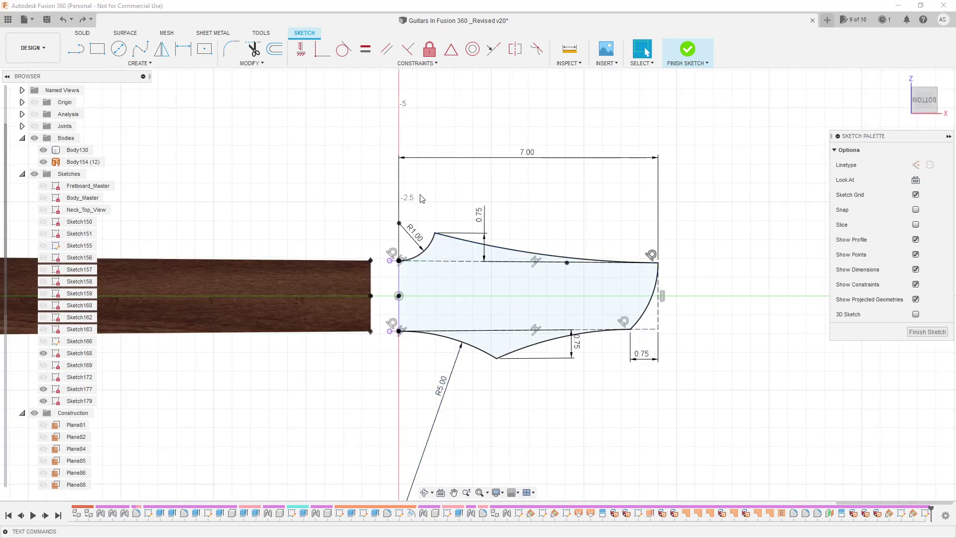
# Draw a 3-point arc from the upper flare tip inward across the headstock, tangent to the 1 in flare arc.
pyautogui.click(140, 63)
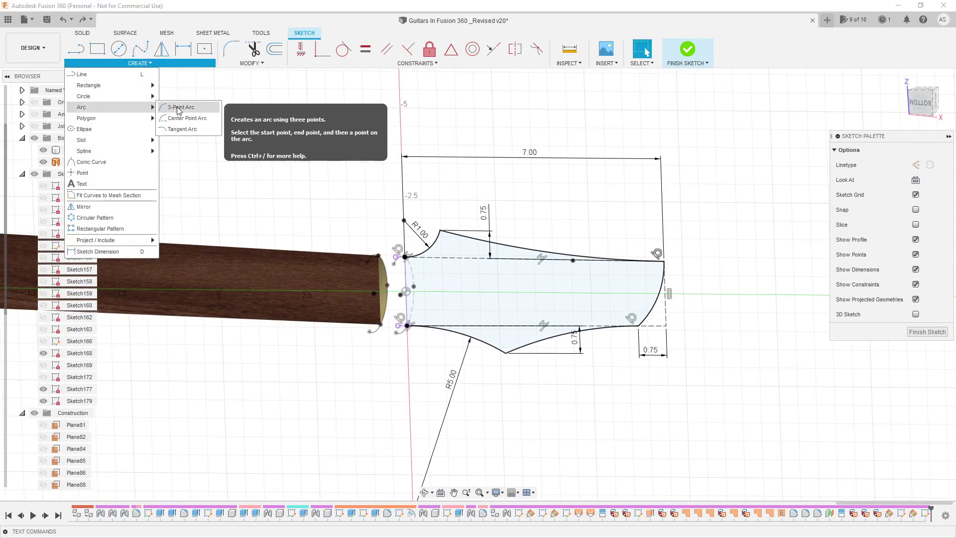
pyautogui.click(181, 106)
pyautogui.scroll(4, 449, 262)
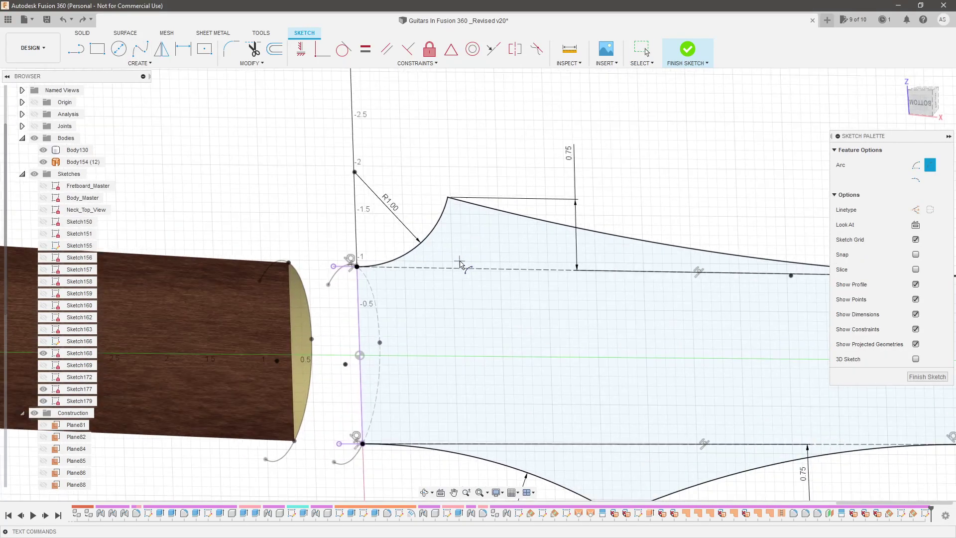
pyautogui.scroll(2, 396, 294)
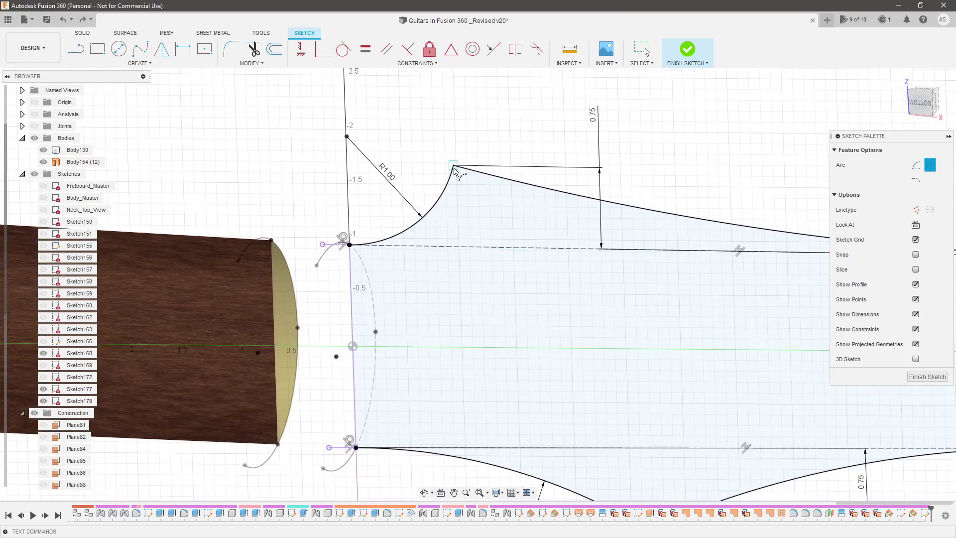
pyautogui.click(453, 165)
pyautogui.click(417, 279)
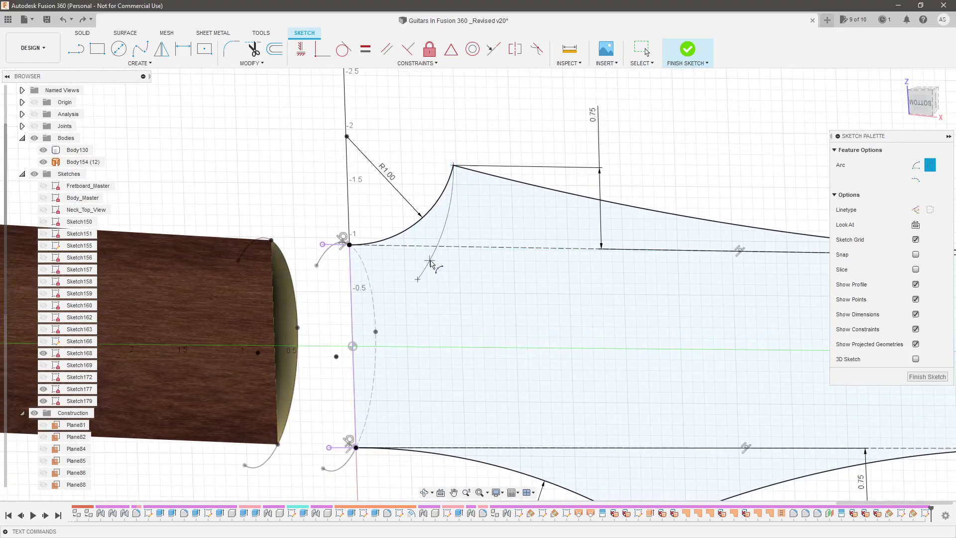
pyautogui.click(432, 262)
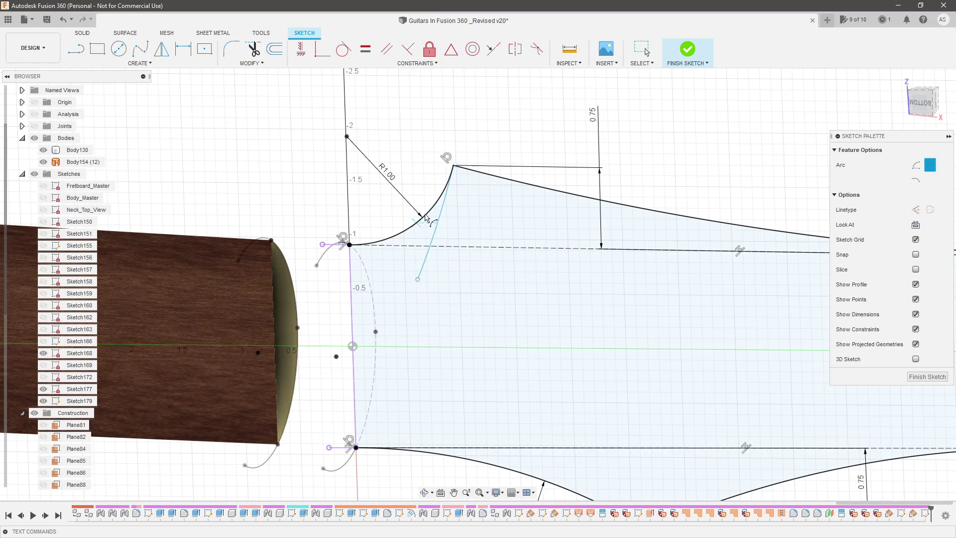
# Draw a 3-point arc from the lower flare tip inward across the headstock, tangent to the lower flare arc, and adjust its inner end.
pyautogui.scroll(-2, 413, 230)
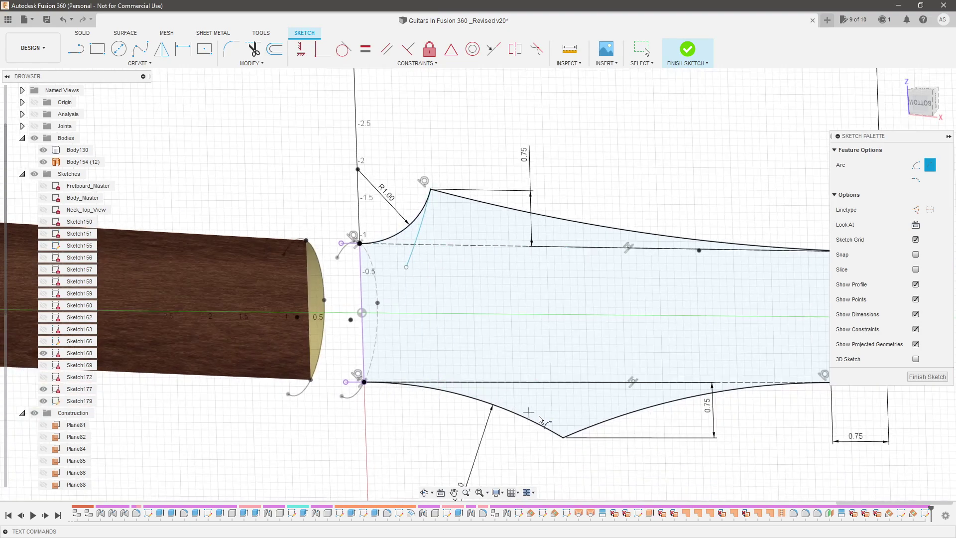
pyautogui.click(563, 438)
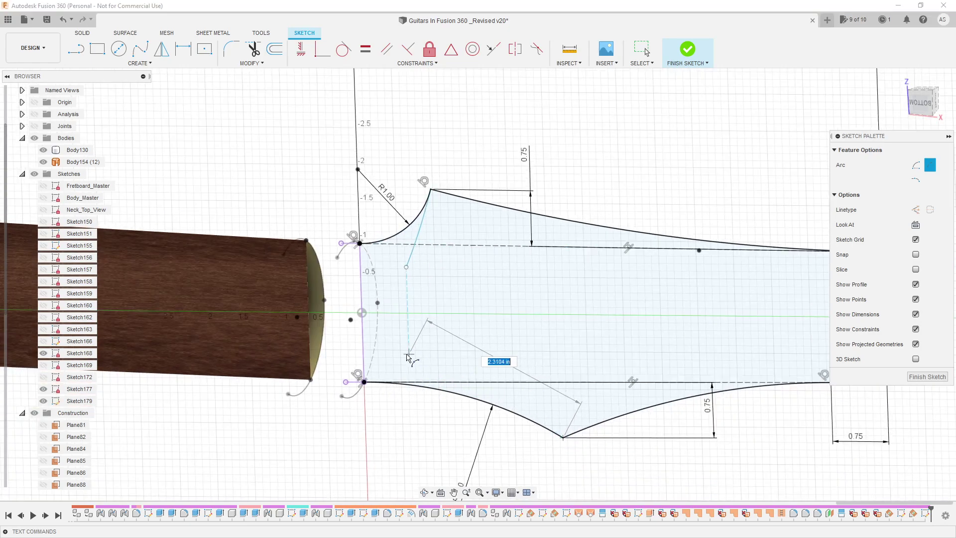
pyautogui.press('Escape')
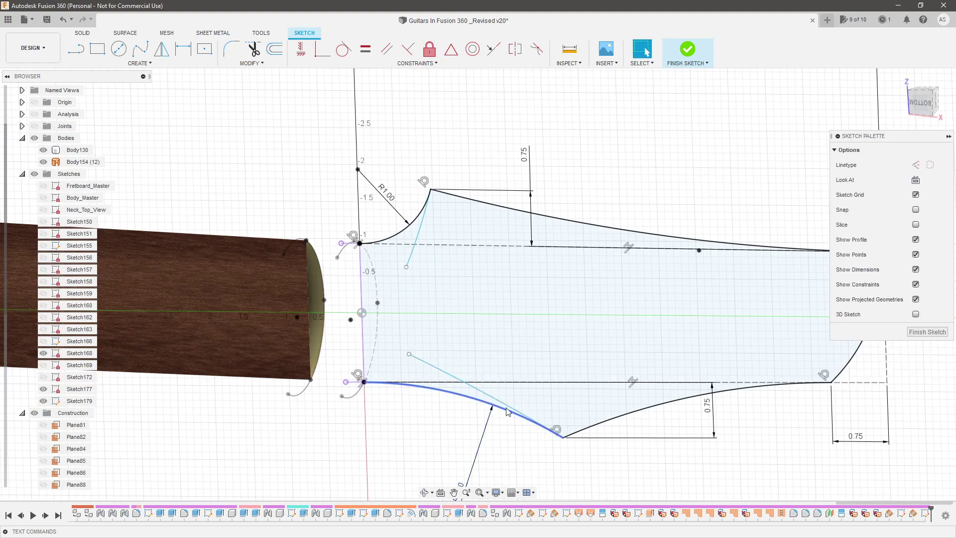
pyautogui.click(401, 353)
pyautogui.moveTo(409, 355); pyautogui.dragTo(408, 358)
# Draw a 3-point arc joining the inner ends of the upper and lower transition arcs, bulging toward the neck.
pyautogui.click(140, 63)
pyautogui.moveTo(124, 116)
pyautogui.click(189, 117)
pyautogui.click(408, 358)
pyautogui.click(407, 267)
pyautogui.click(400, 280)
pyautogui.press('Escape')
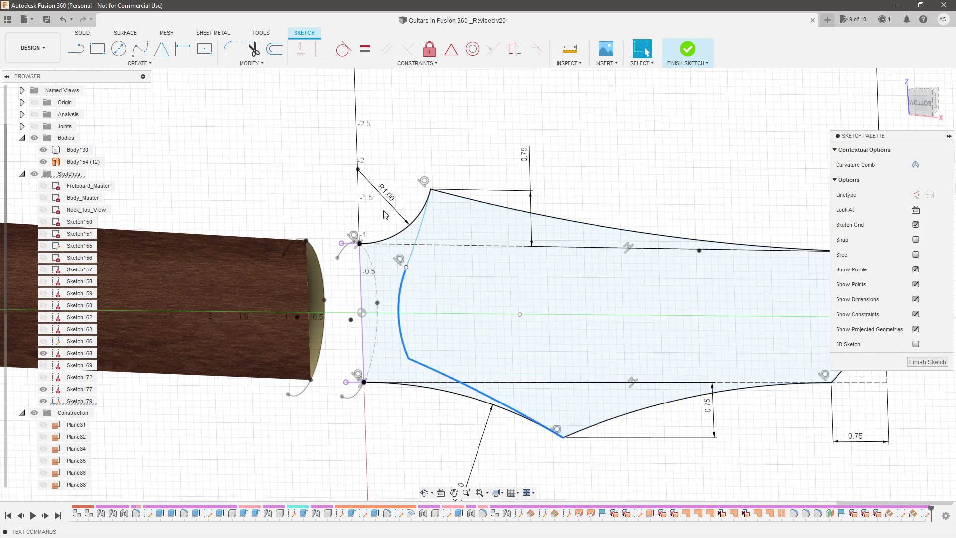
# Make the connecting arc tangent to the lower transition arc and pull their shared endpoint back toward the neck.
pyautogui.click(343, 49)
pyautogui.press('Escape')
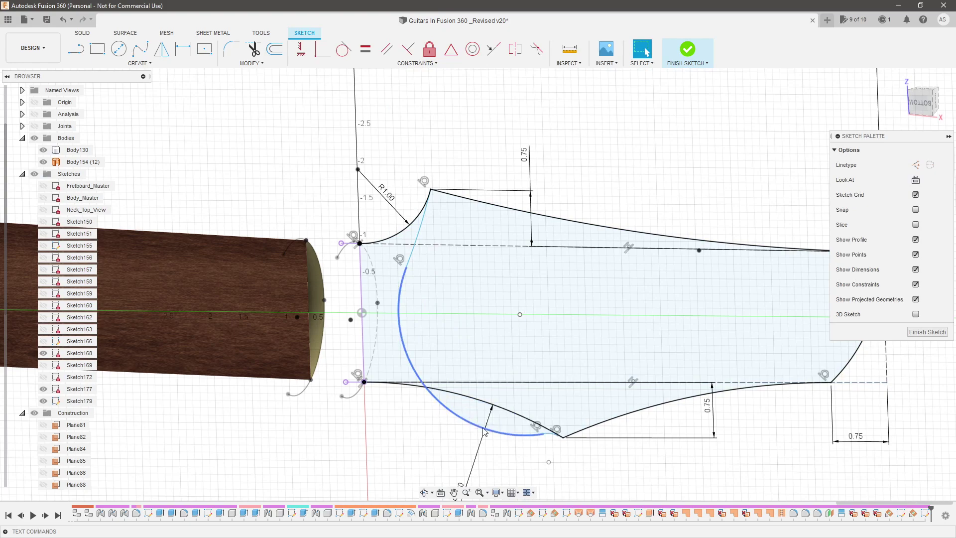
pyautogui.moveTo(544, 432); pyautogui.dragTo(412, 364)
pyautogui.scroll(1, 389, 314)
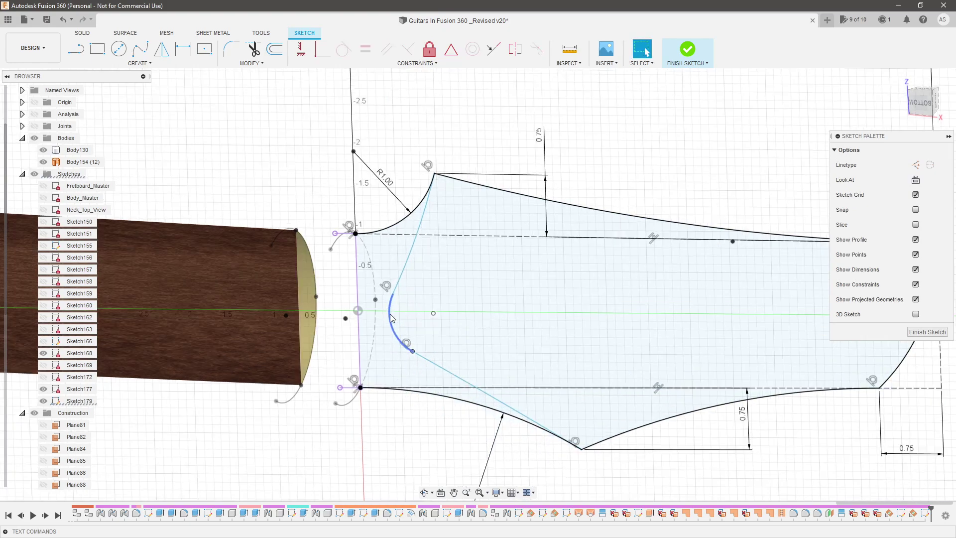
# Try to make the connecting arc coincident with the midpoint of the headstock's neck-end line.
pyautogui.click(390, 317)
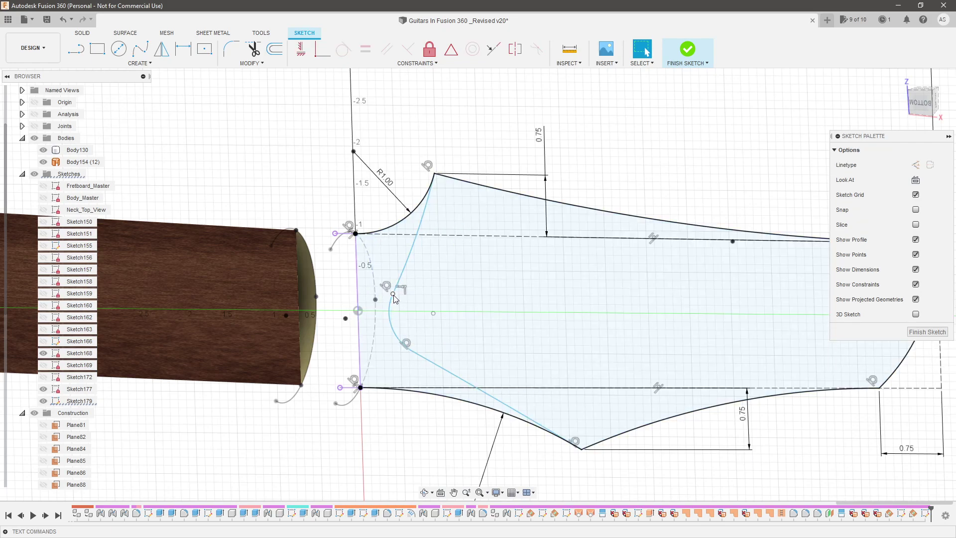
pyautogui.click(412, 352)
pyautogui.click(391, 306)
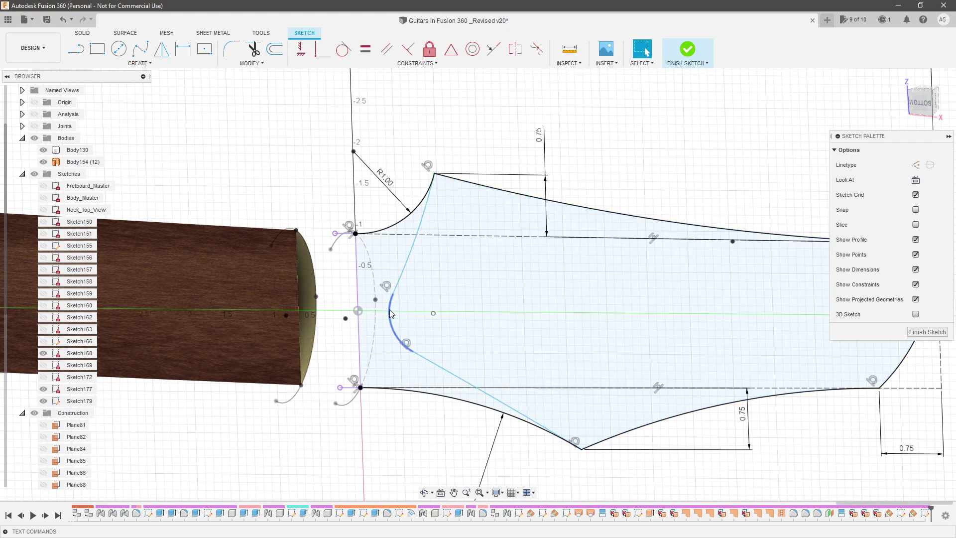
pyautogui.click(357, 298)
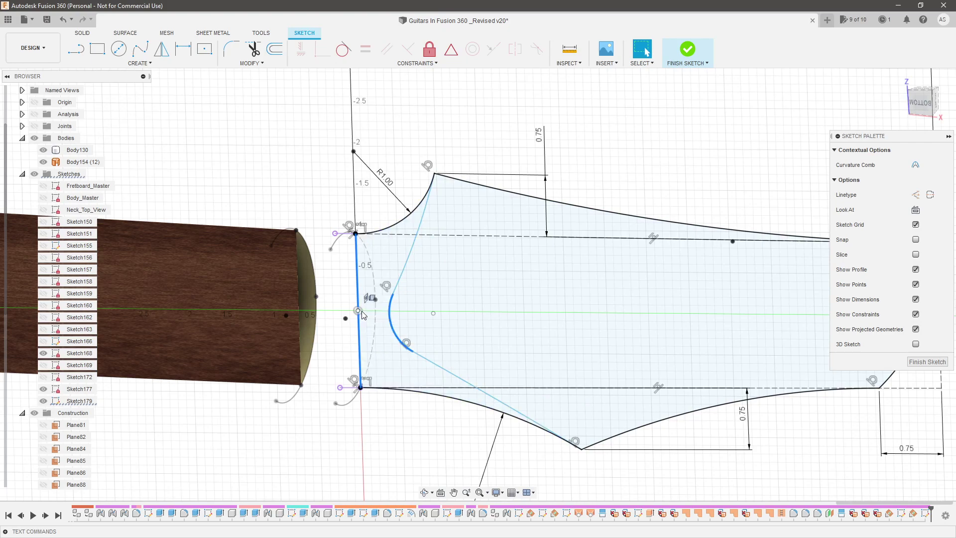
pyautogui.click(392, 337)
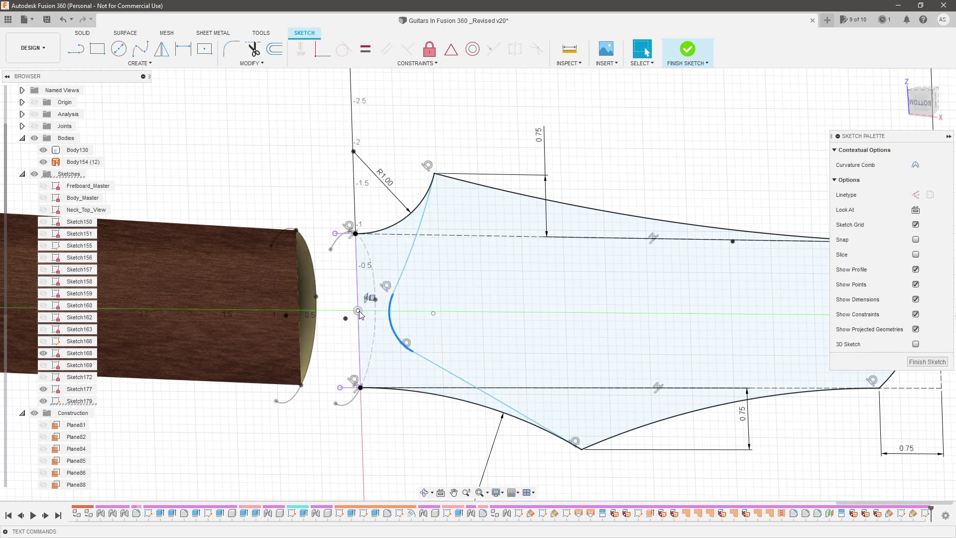
pyautogui.click(328, 55)
pyautogui.click(408, 260)
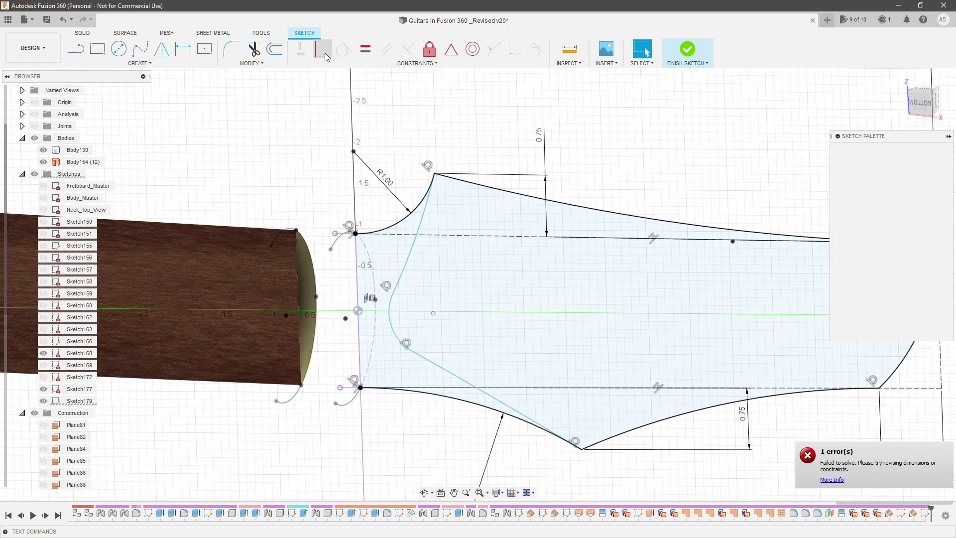
pyautogui.press('Escape')
# Pull the connecting arc closer to the neck and make it pass through the neck-end line's midpoint.
pyautogui.moveTo(395, 294); pyautogui.dragTo(379, 293)
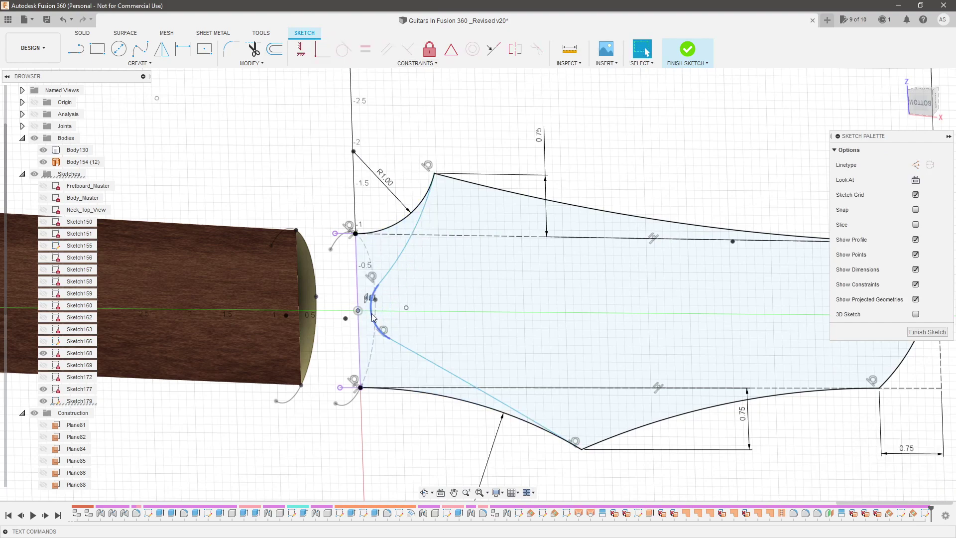
pyautogui.click(380, 291)
pyautogui.scroll(3, 362, 316)
pyautogui.moveTo(367, 286); pyautogui.dragTo(371, 216)
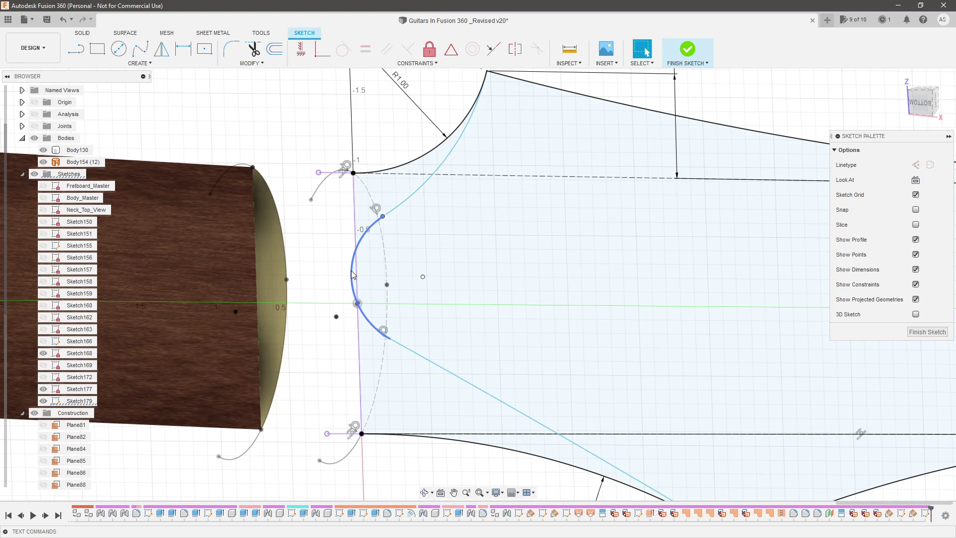
# Apply a tangent constraint between the connecting arc and the headstock's neck-end line.
pyautogui.click(353, 268)
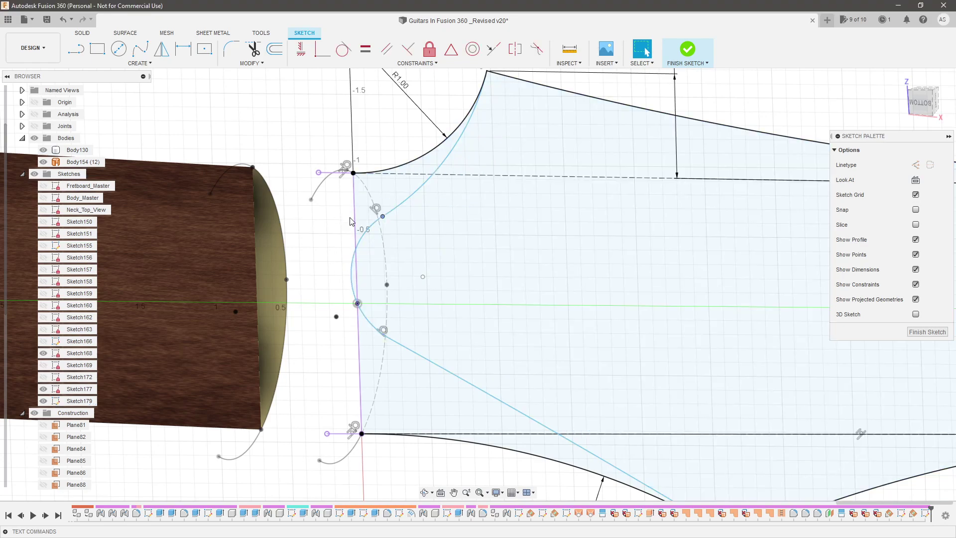
pyautogui.keyDown('shift'); pyautogui.click(354, 220); pyautogui.keyUp('shift')
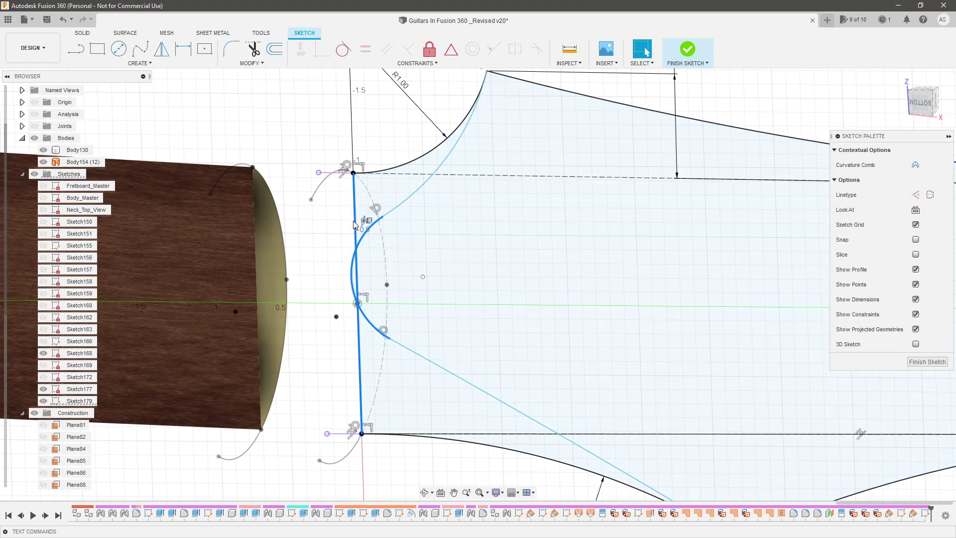
pyautogui.click(342, 50)
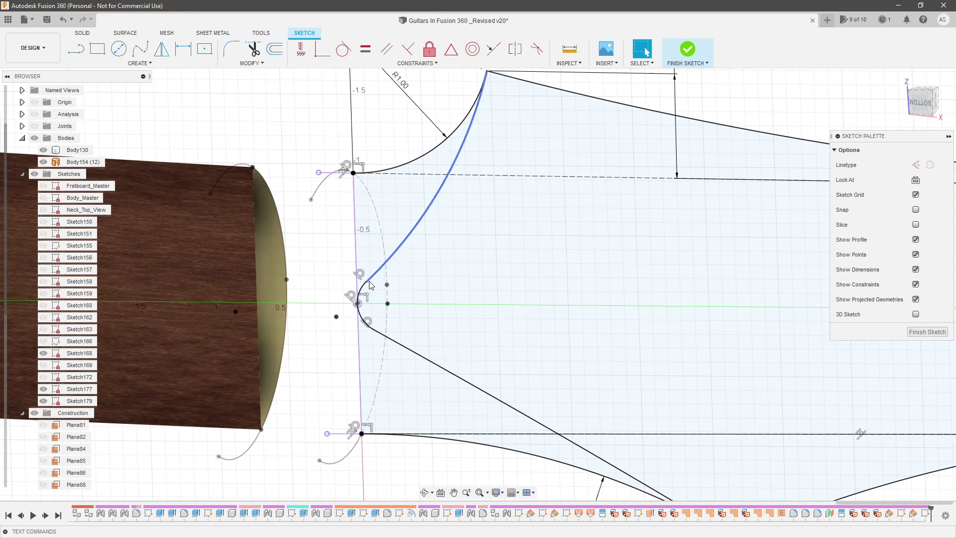
# Pull the upper endpoint of the connecting arc outward to widen the curve.
pyautogui.moveTo(376, 276); pyautogui.dragTo(413, 225)
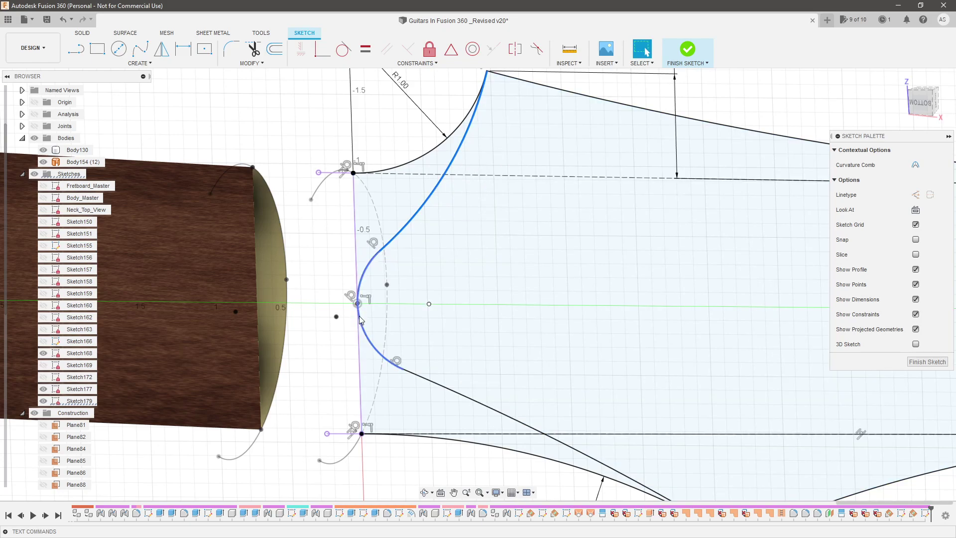
pyautogui.scroll(1, 362, 271)
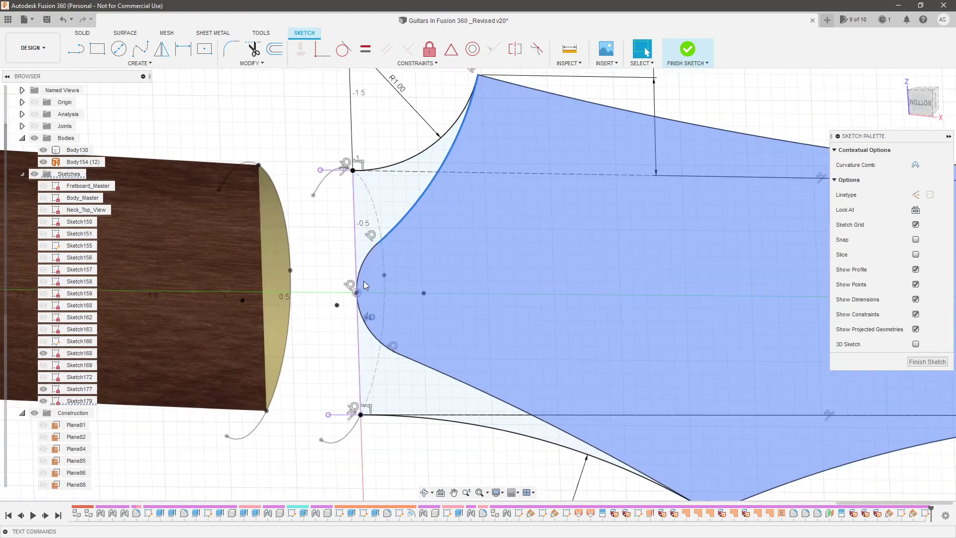
pyautogui.moveTo(382, 239); pyautogui.dragTo(398, 200)
# Dimension the connecting arc's radius to 0.625 in.
pyautogui.press('d')
pyautogui.click(371, 238)
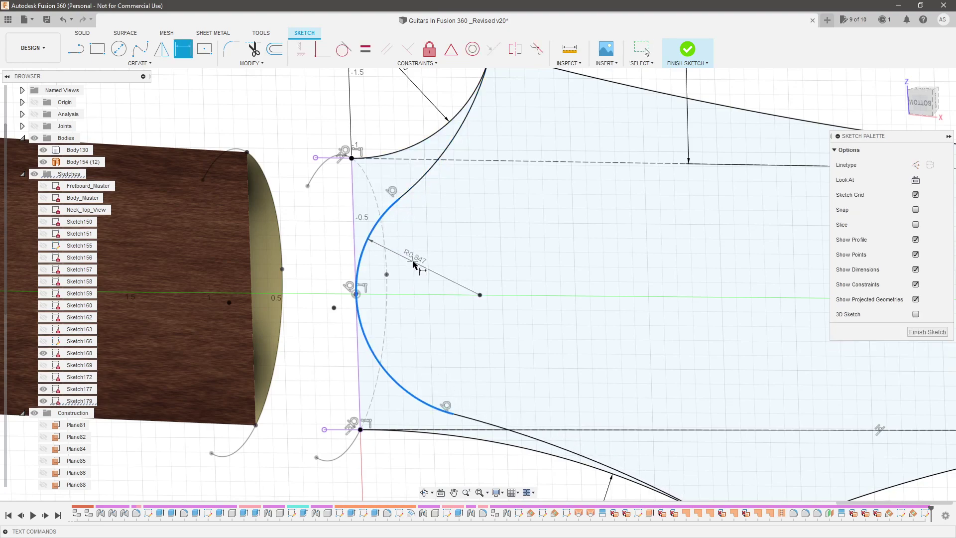
pyautogui.click(419, 261)
pyautogui.write('.625')
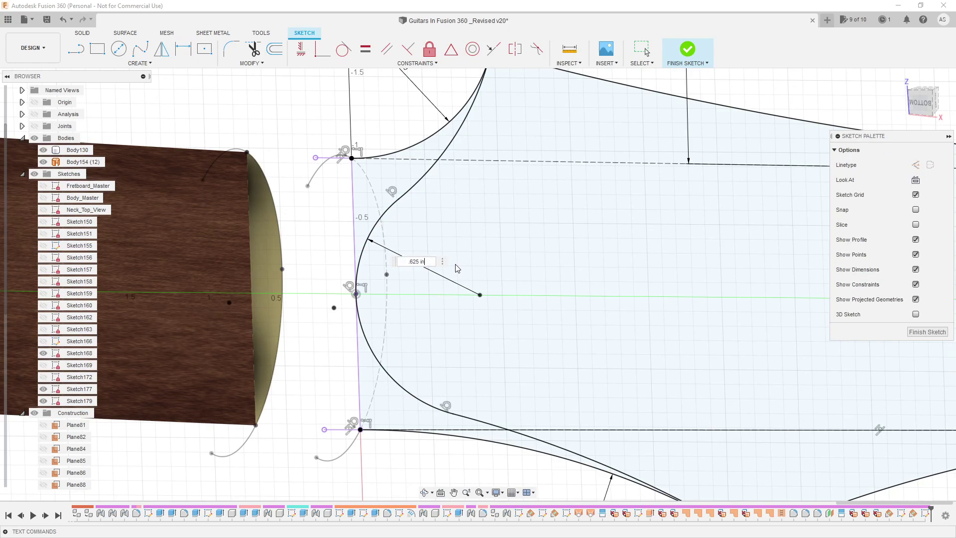
pyautogui.press('Return')
pyautogui.scroll(-5, 498, 273)
pyautogui.scroll(2, 497, 274)
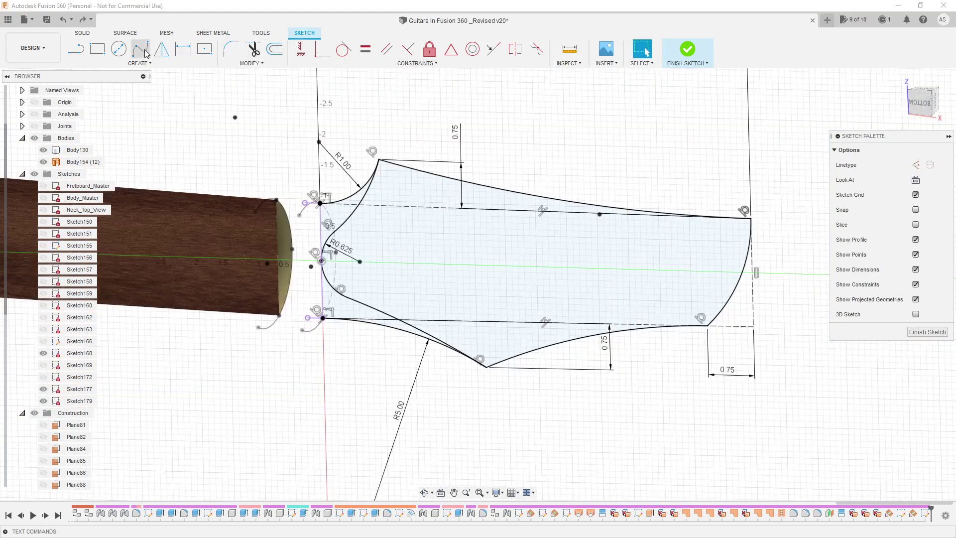
# Draw a construction centerline from the neck-end line's midpoint to the headstock's far construction edge and finish the sketch.
pyautogui.press('l')
pyautogui.click(323, 261)
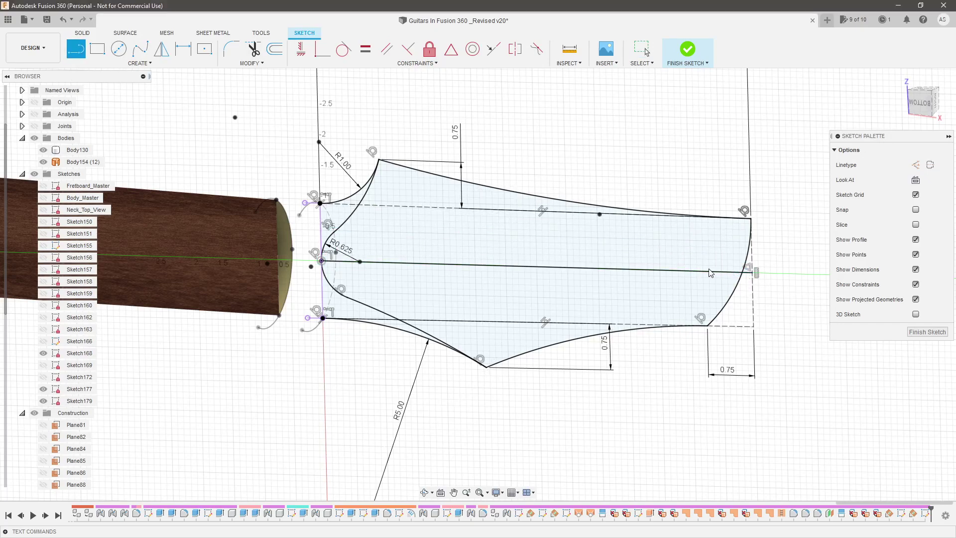
pyautogui.click(752, 272)
pyautogui.press('Escape')
pyautogui.press('x')
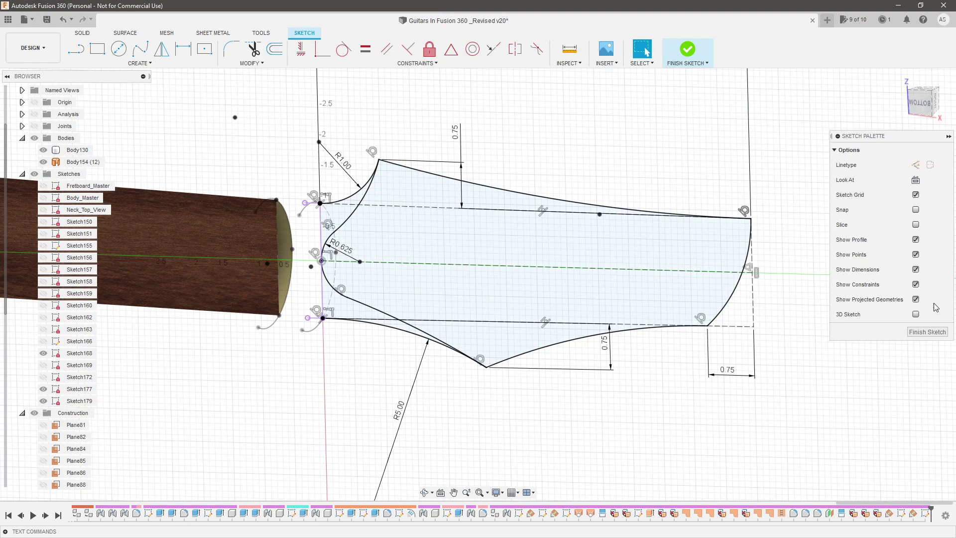
pyautogui.click(927, 332)
# Start a side-view sketch on the vertical origin plane along the guitar's length and project the headstock centerline.
pyautogui.moveTo(715, 358)
pyautogui.keyDown('shift'); pyautogui.mouseDown(button='middle')
pyautogui.moveTo(657, 380)
pyautogui.moveTo(542, 376)
pyautogui.mouseUp(button='middle'); pyautogui.keyUp('shift')
pyautogui.scroll(-5, 468, 353)
pyautogui.scroll(4, 780, 349)
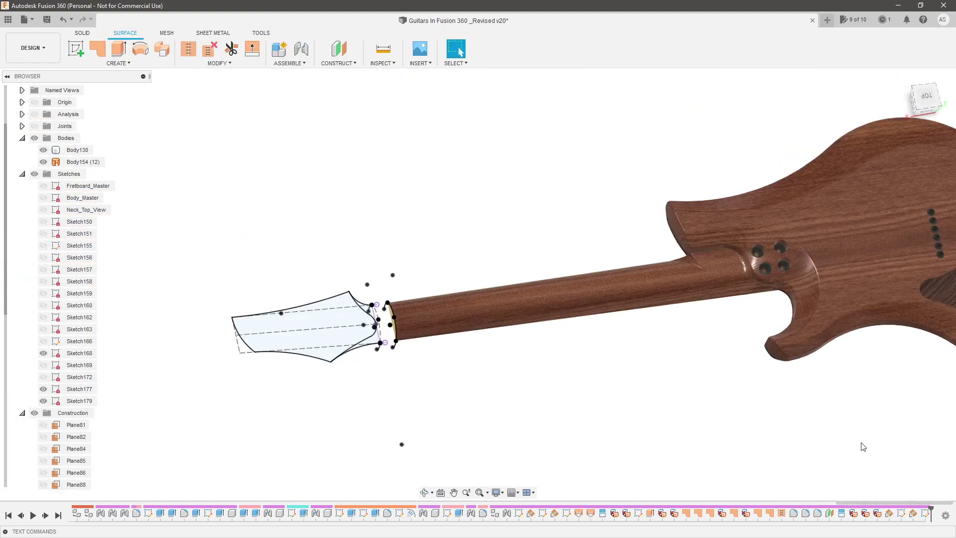
pyautogui.keyDown('shift'); pyautogui.moveTo(875, 460); pyautogui.dragTo(635, 314, button='middle'); pyautogui.keyUp('shift')
pyautogui.click(72, 51)
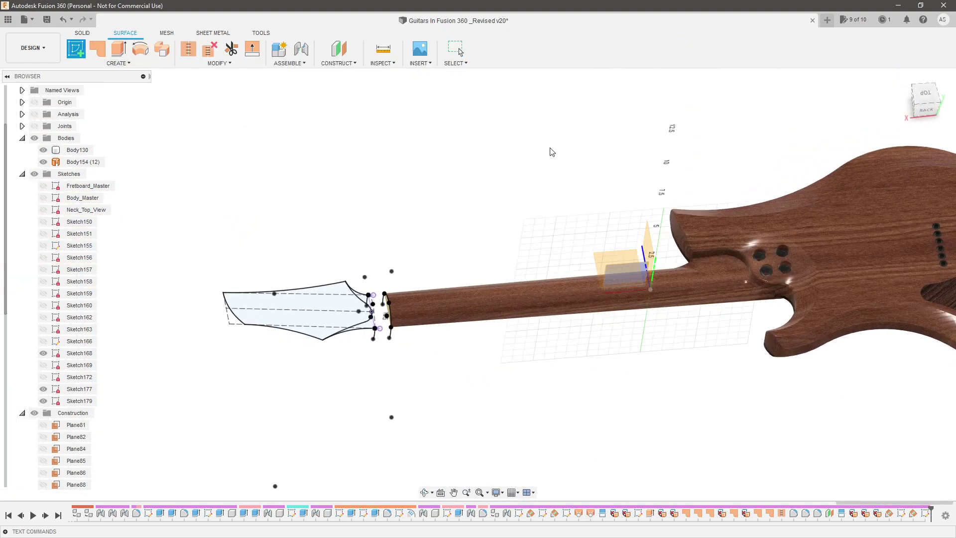
pyautogui.click(630, 271)
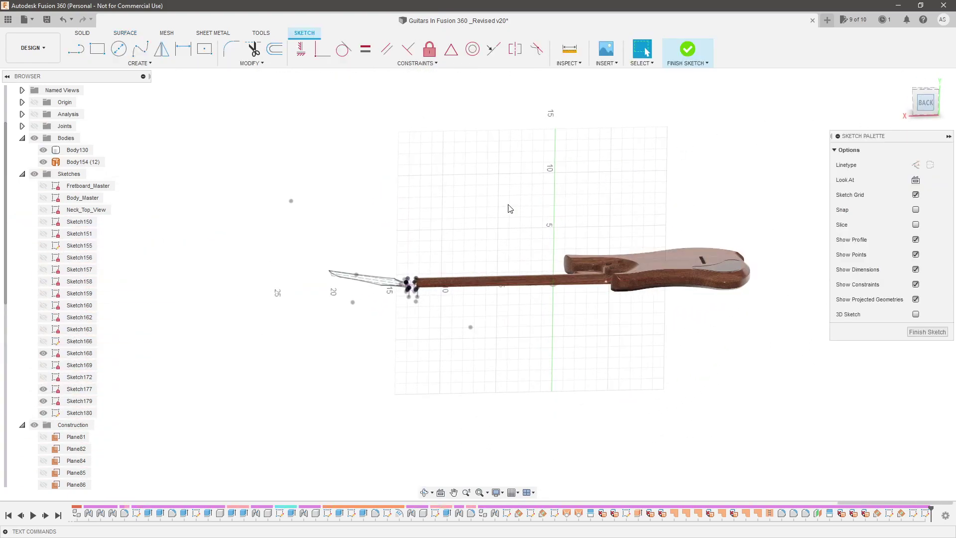
pyautogui.scroll(6, 374, 261)
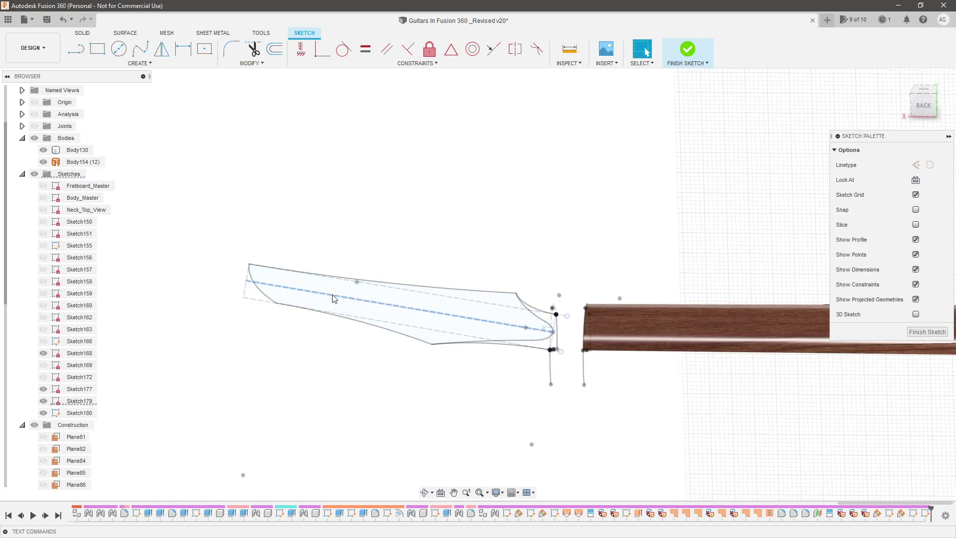
# Draw a line about 1 in long upward from the projected centerline's far end, perpendicular to it.
pyautogui.press('l')
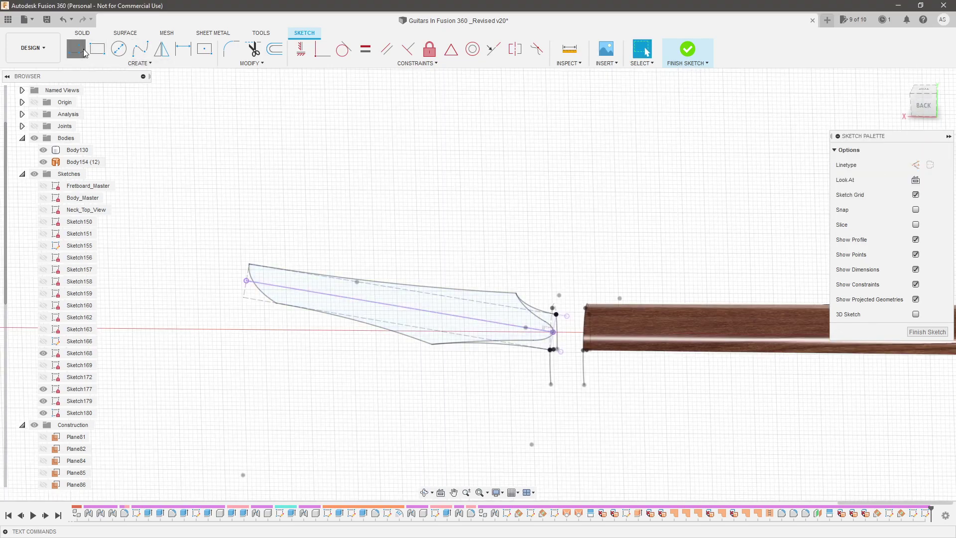
pyautogui.click(247, 281)
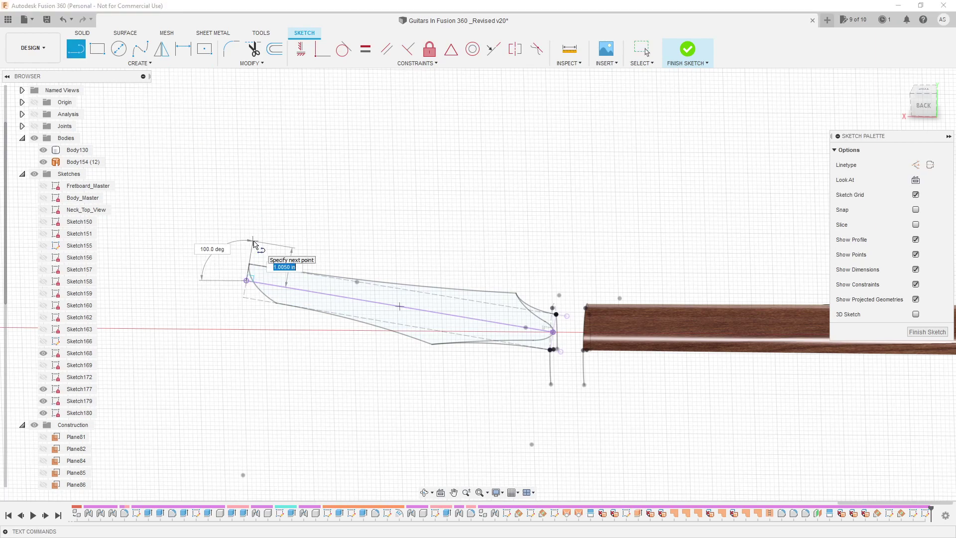
pyautogui.click(253, 241)
pyautogui.press('Escape')
pyautogui.click(251, 261)
# Dimension the perpendicular end line's length to 0.625 in.
pyautogui.press('d')
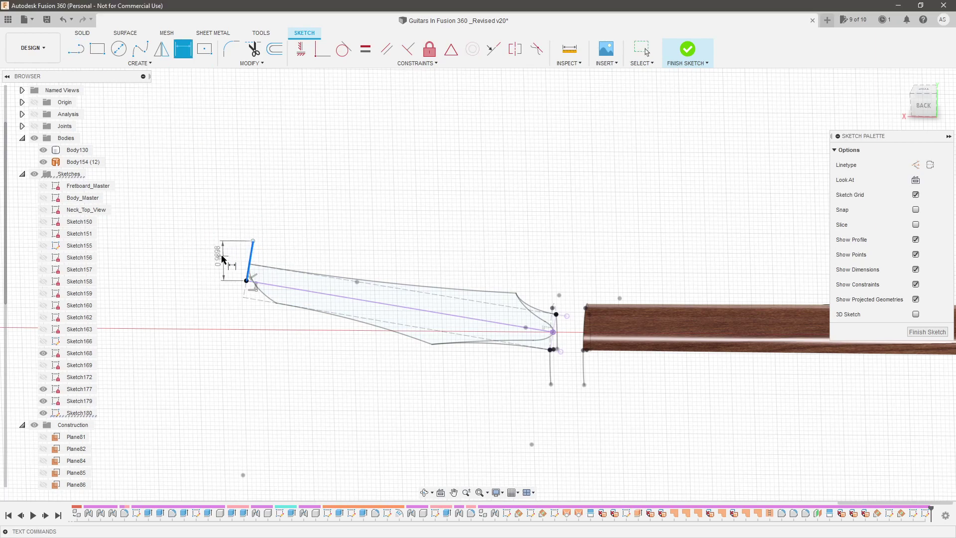
pyautogui.click(217, 225)
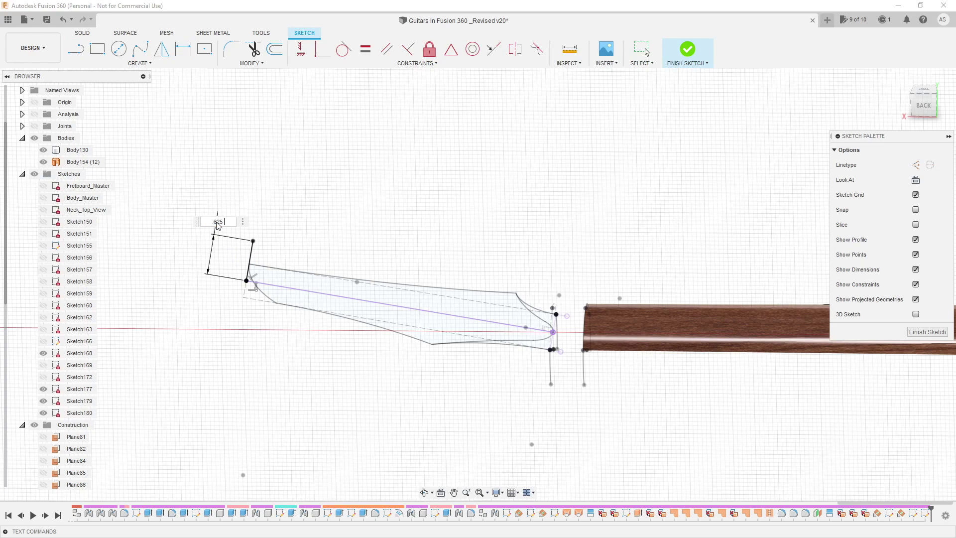
pyautogui.write('.625')
pyautogui.press('Return')
pyautogui.scroll(-5, 219, 222)
pyautogui.press('Escape')
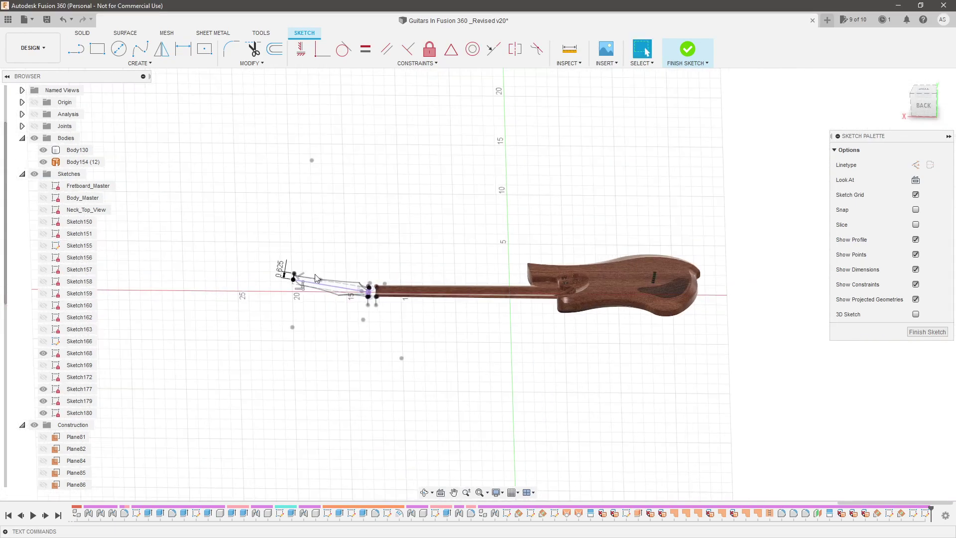
# Free the 0.625 in line from its perpendicular constraint and swing its upper end until it stands roughly upright.
pyautogui.scroll(4, 367, 300)
pyautogui.scroll(5, 367, 300)
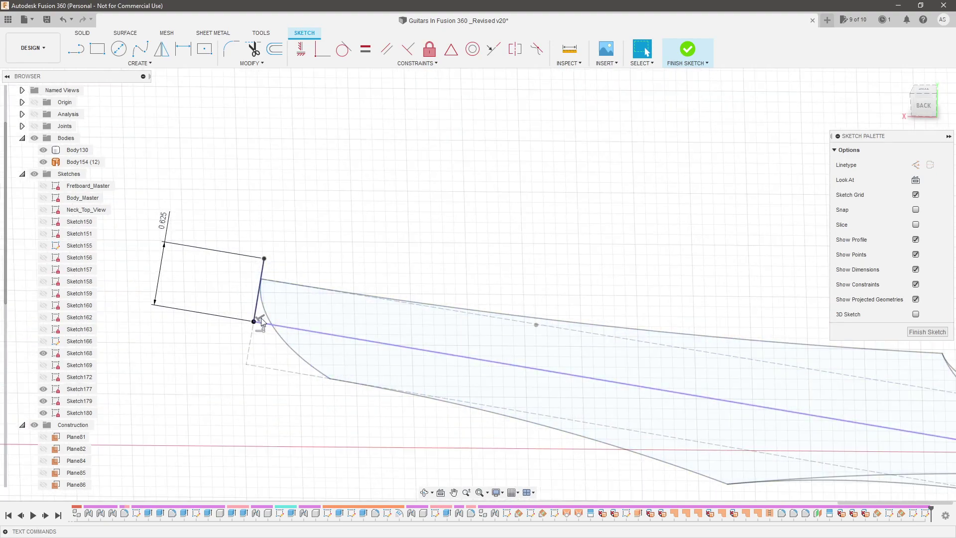
pyautogui.click(260, 304)
pyautogui.moveTo(267, 260); pyautogui.dragTo(251, 258)
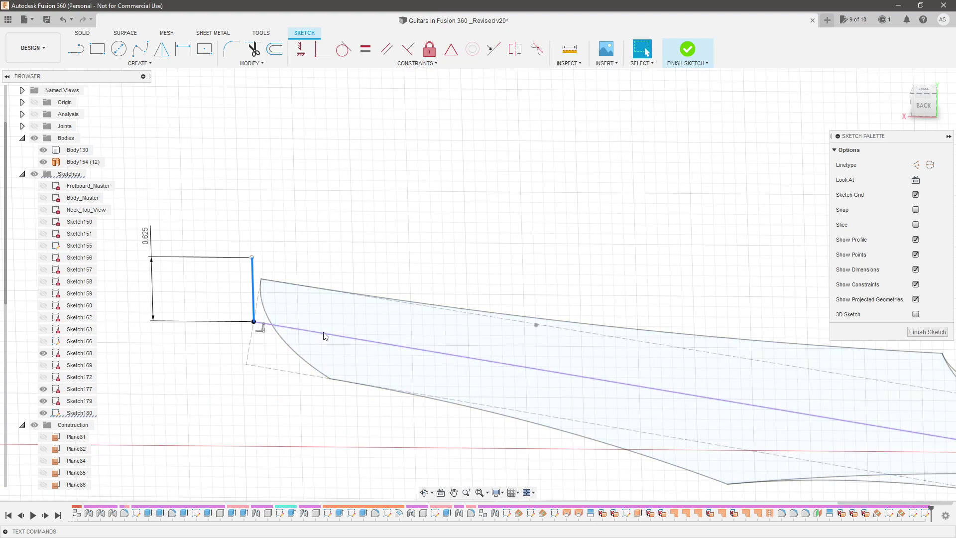
pyautogui.scroll(-2, 368, 272)
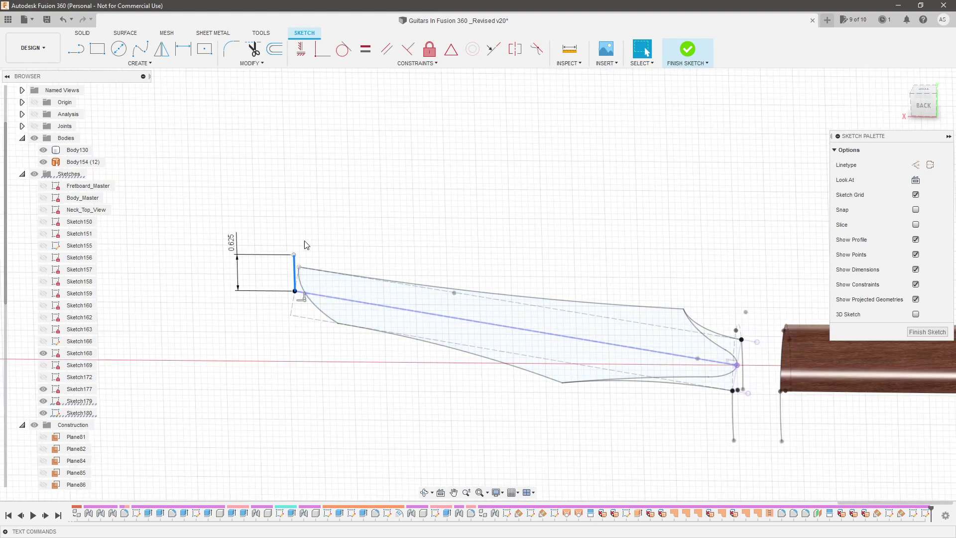
# Try a perpendicular constraint between the 0.625 in end line and the projected headstock centerline, and undo it.
pyautogui.click(413, 56)
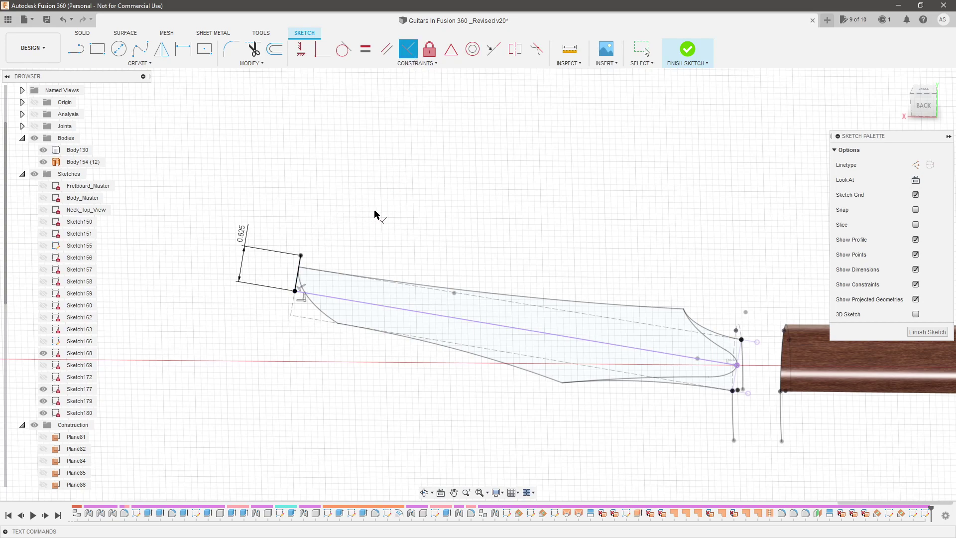
pyautogui.press('Escape')
pyautogui.hotkey('ctrl', 'z')
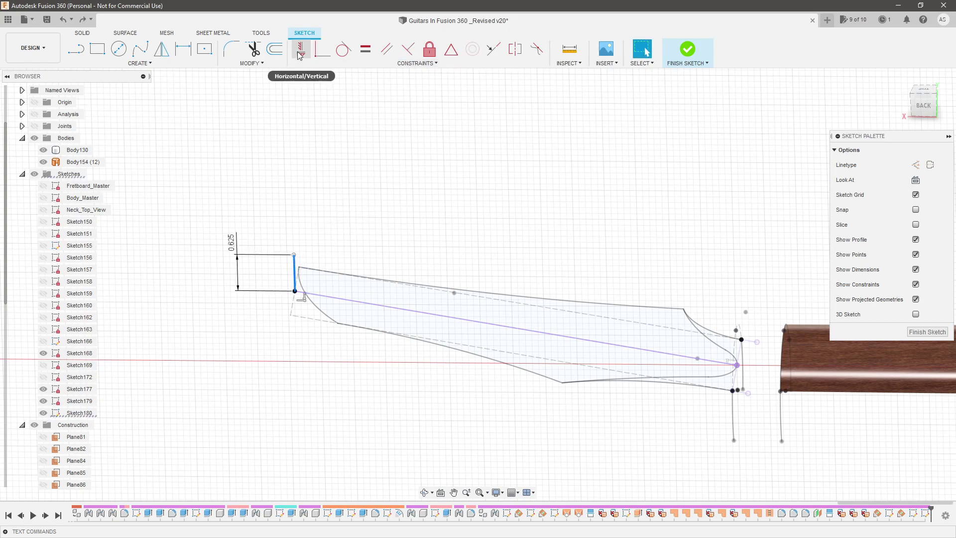
# Try a vertical constraint on the 0.625 in end line, and undo it.
pyautogui.click(299, 57)
pyautogui.scroll(5, 273, 282)
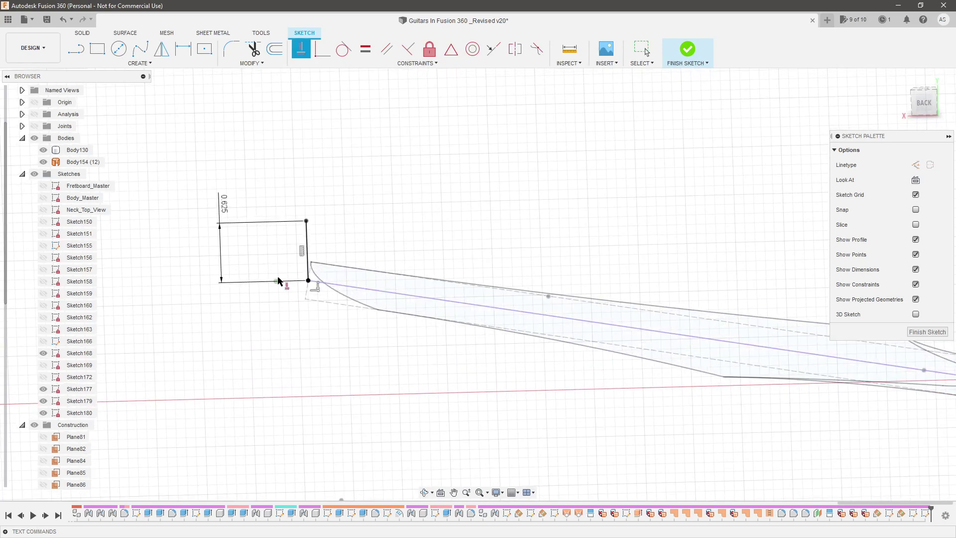
pyautogui.scroll(-5, 269, 297)
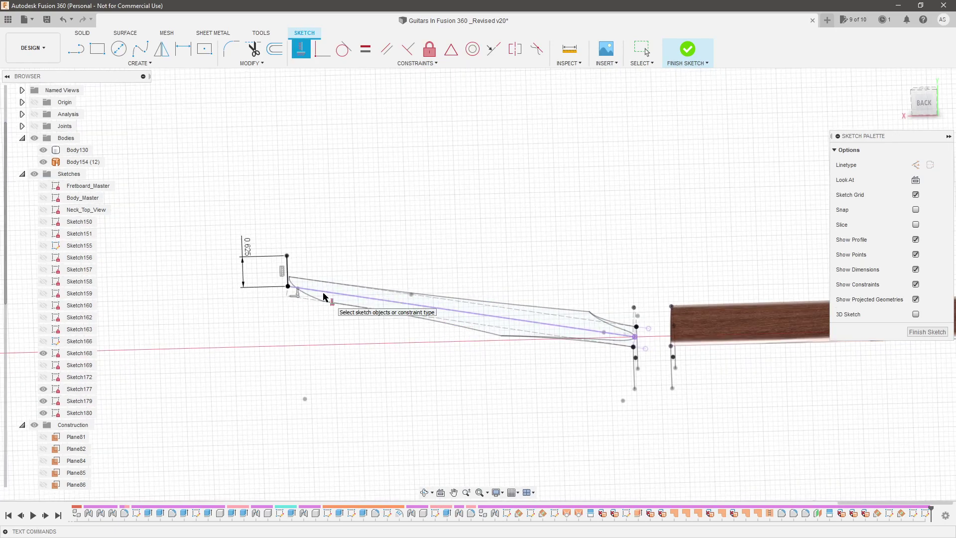
pyautogui.press('Escape')
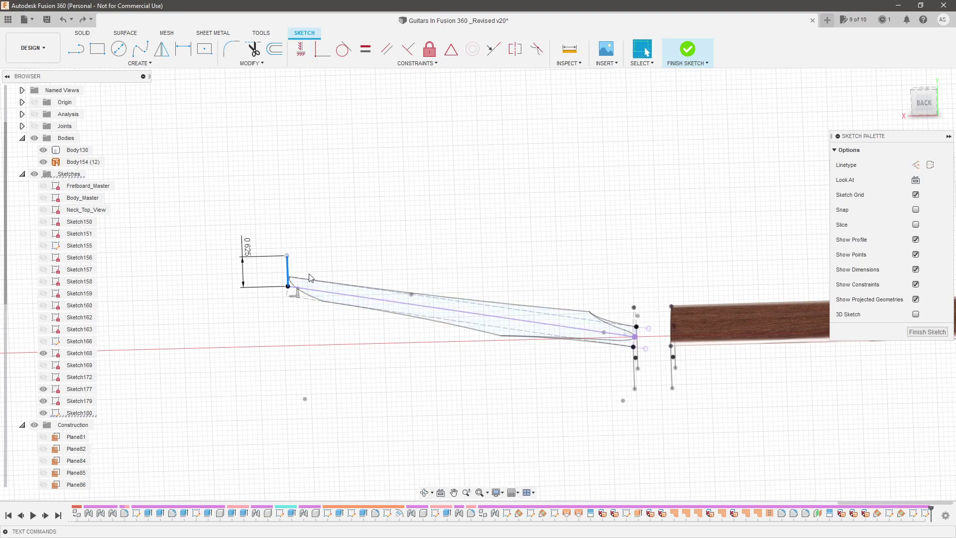
# Constrain the 0.625 in end line perpendicular to the projected headstock centerline.
pyautogui.keyDown('shift'); pyautogui.moveTo(304, 274); pyautogui.dragTo(327, 273, button='middle'); pyautogui.keyUp('shift')
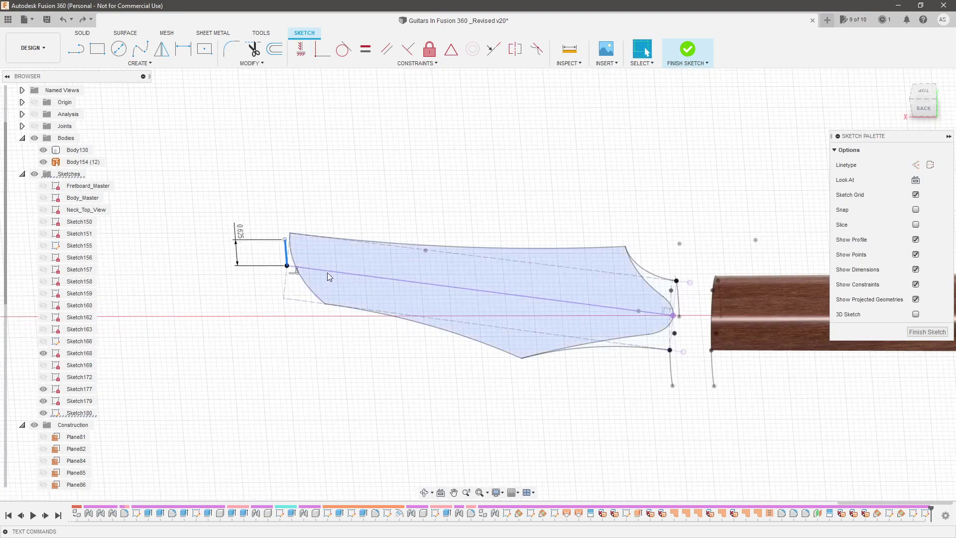
pyautogui.click(404, 54)
pyautogui.press('Escape')
# Draw a line about 4.9 in long from the end line's upper end toward the neck, and move its free end closer to the neck.
pyautogui.click(76, 48)
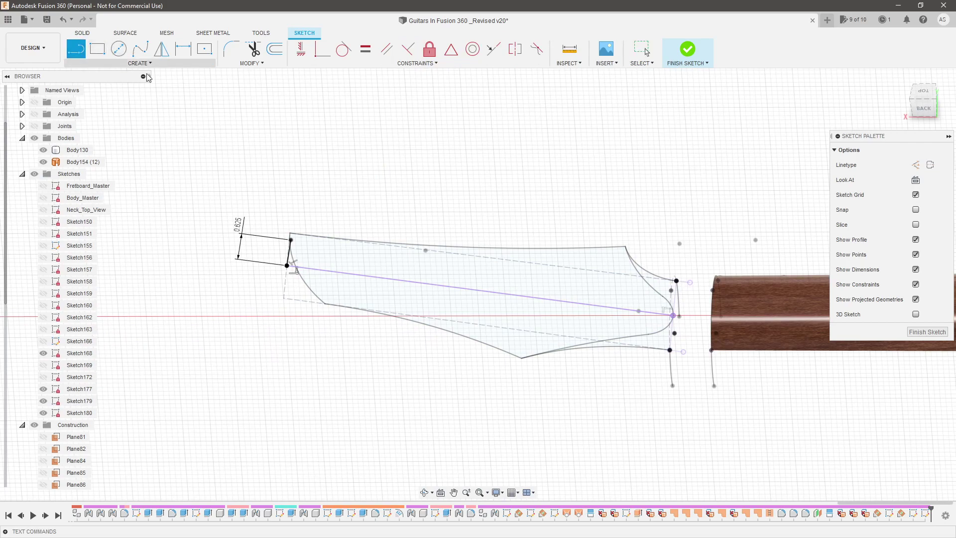
pyautogui.click(292, 241)
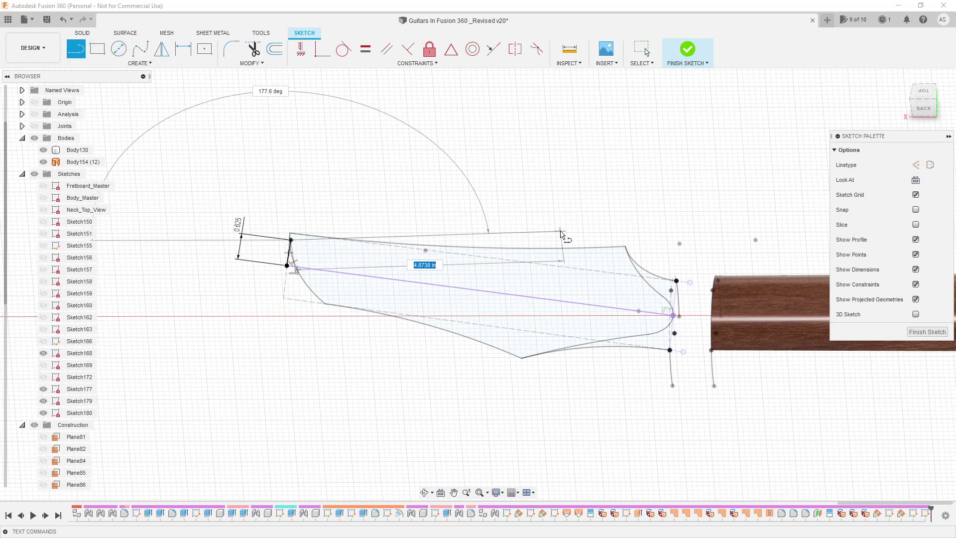
pyautogui.click(559, 234)
pyautogui.press('Escape')
pyautogui.scroll(2, 592, 264)
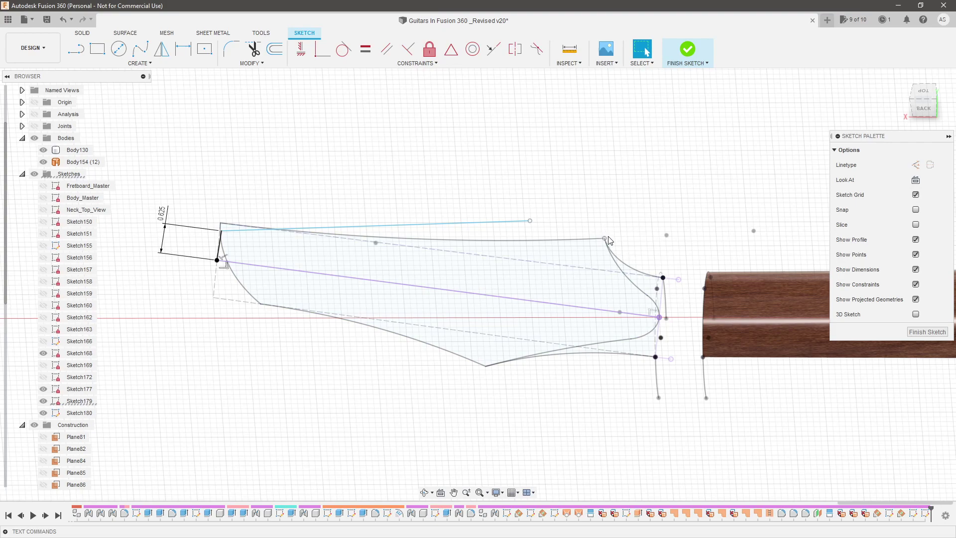
pyautogui.press('p')
pyautogui.press('Escape')
pyautogui.moveTo(530, 220); pyautogui.dragTo(585, 250)
# Connect the long line's neck-side end to the projected centerline with a construction line perpendicular to the centerline.
pyautogui.click(76, 48)
pyautogui.click(586, 250)
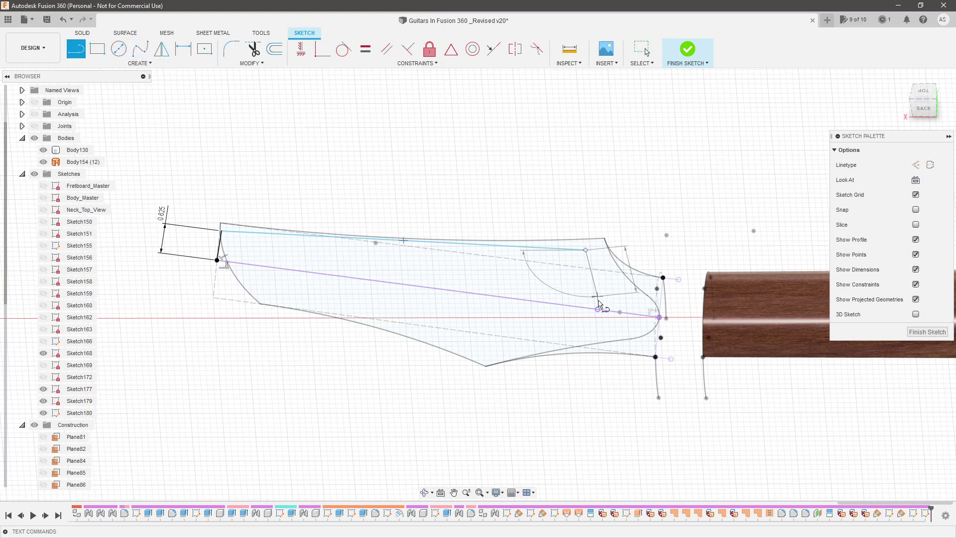
pyautogui.click(598, 309)
pyautogui.press('Escape')
pyautogui.click(593, 288)
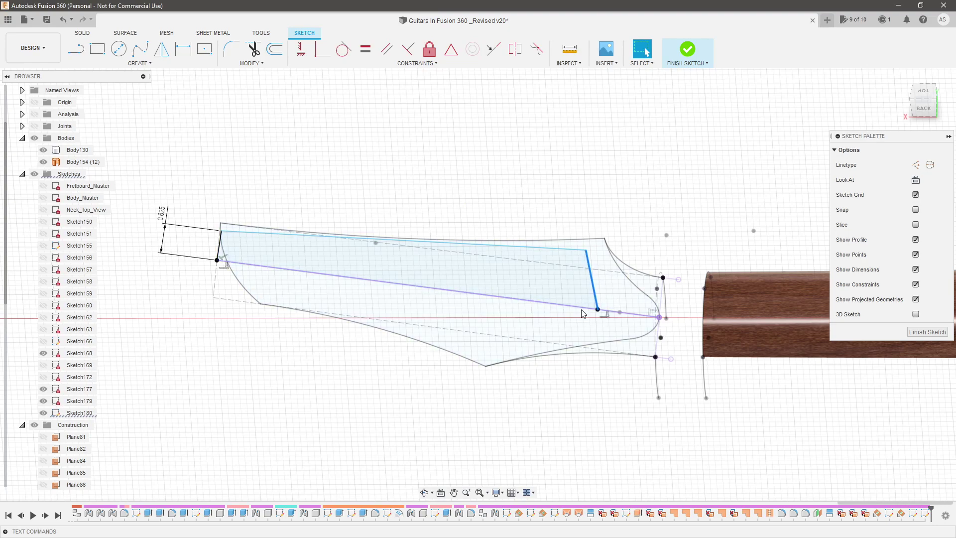
pyautogui.click(411, 52)
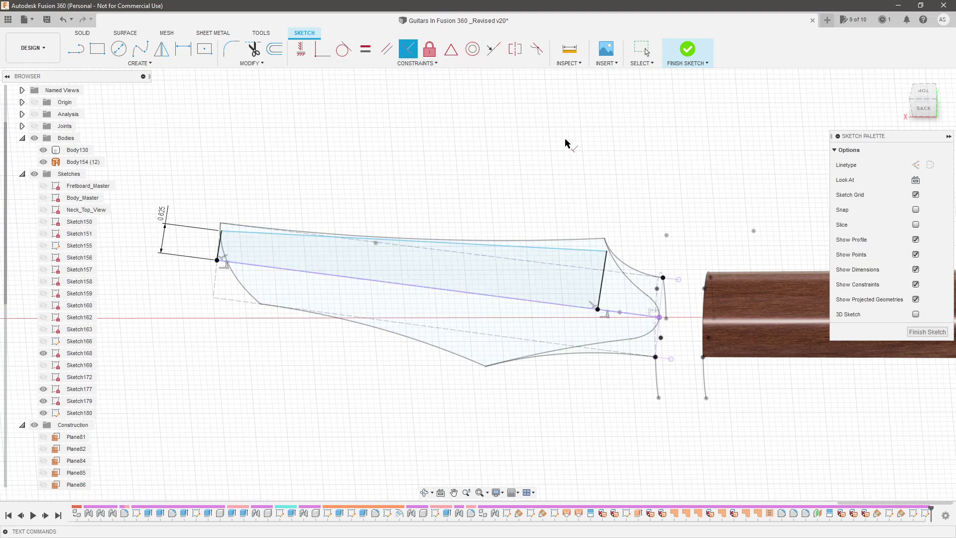
pyautogui.keyDown('shift'); pyautogui.moveTo(635, 165); pyautogui.dragTo(632, 209, button='middle'); pyautogui.keyUp('shift')
# Constrain the long upper line parallel to the projected headstock centerline.
pyautogui.click(572, 231)
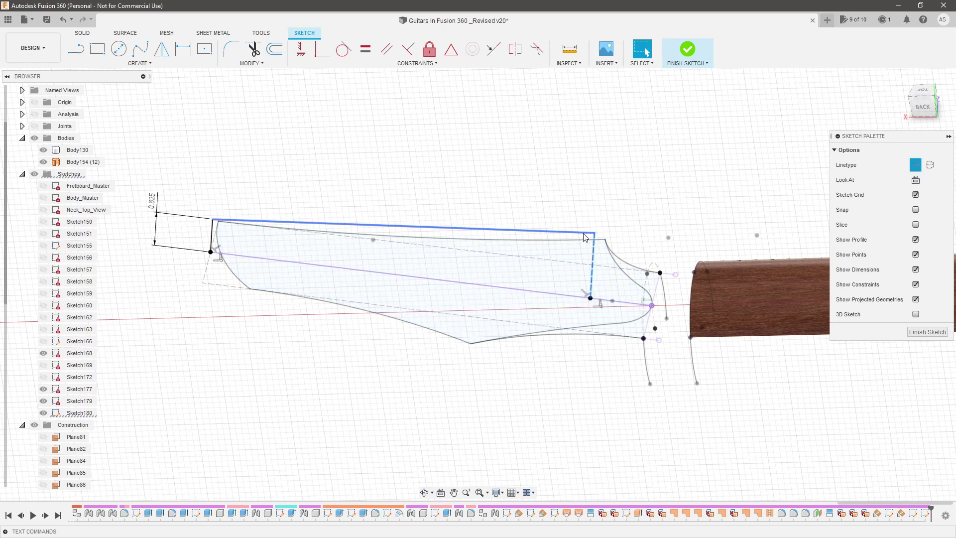
pyautogui.click(394, 58)
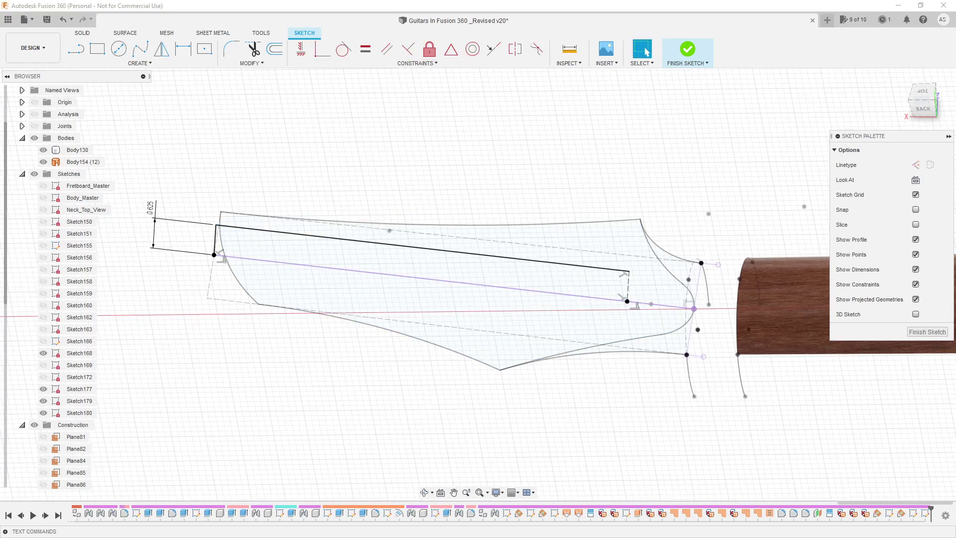
pyautogui.moveTo(575, 228)
pyautogui.keyDown('shift'); pyautogui.mouseDown(button='middle')
pyautogui.moveTo(653, 193)
pyautogui.moveTo(637, 279)
pyautogui.mouseUp(button='middle'); pyautogui.keyUp('shift')
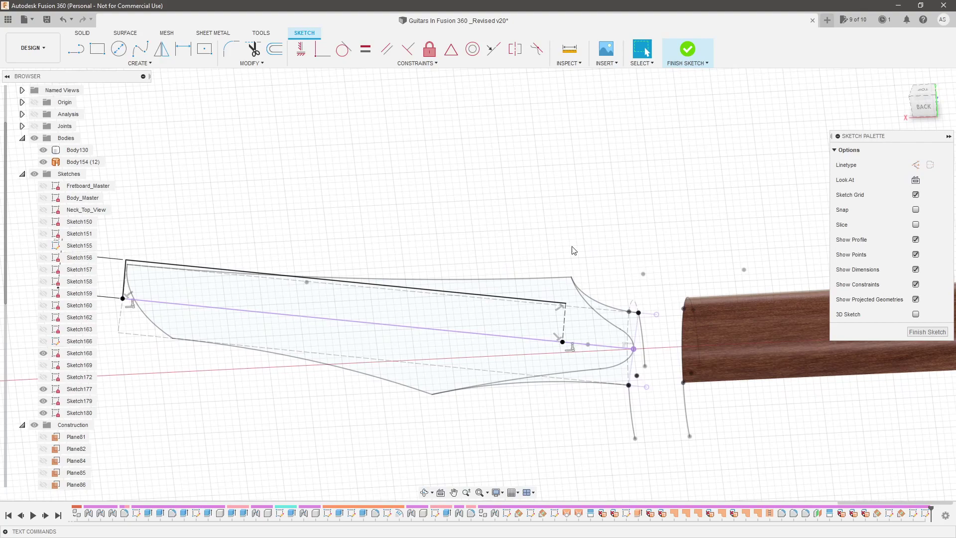
# Draw a 3-point arc curving upward from the long line's neck-side end, tangent to that line.
pyautogui.click(139, 64)
pyautogui.moveTo(119, 105)
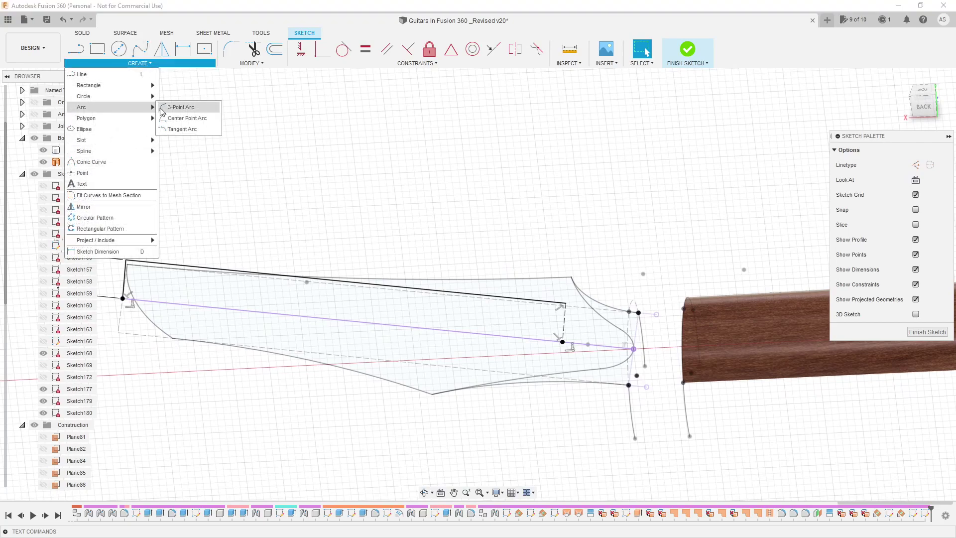
pyautogui.click(174, 105)
pyautogui.click(631, 261)
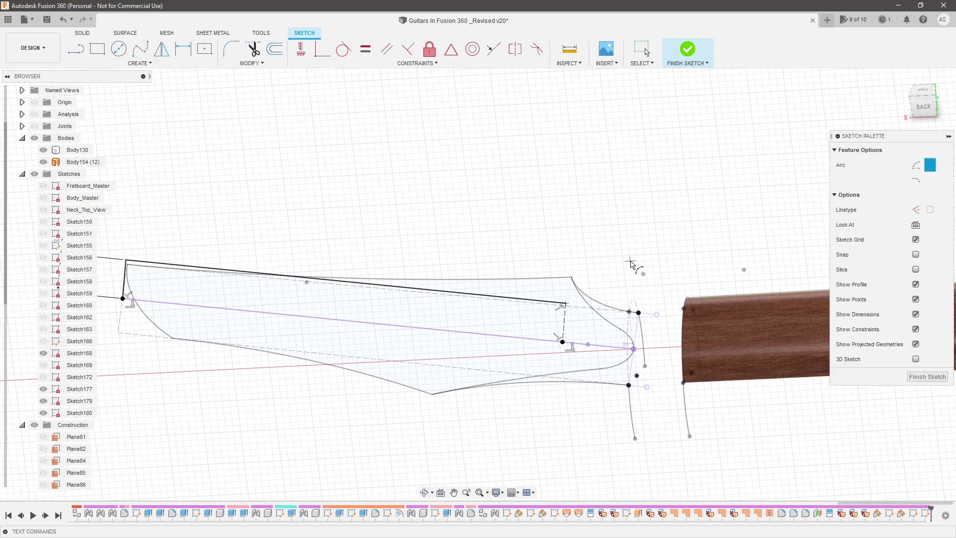
pyautogui.click(614, 292)
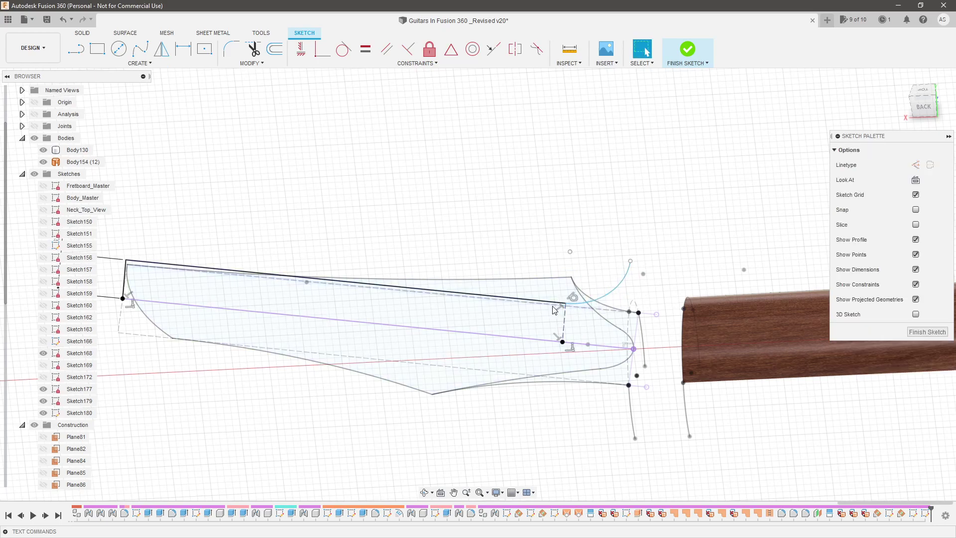
# Hide the neck body and project the point at the crest of the neck's end profile into the sketch.
pyautogui.keyDown('shift'); pyautogui.moveTo(498, 298); pyautogui.dragTo(676, 298, button='middle'); pyautogui.keyUp('shift')
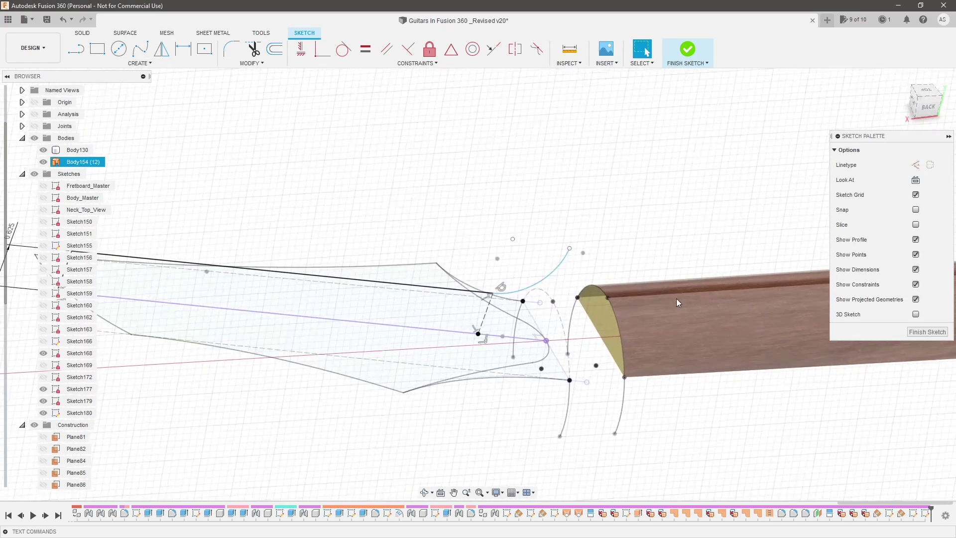
pyautogui.click(36, 174)
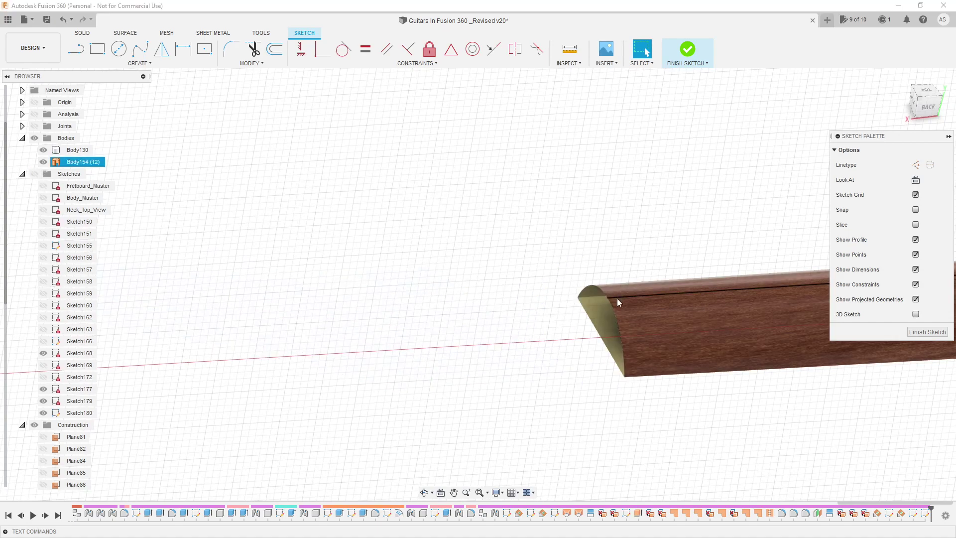
pyautogui.click(34, 174)
pyautogui.click(43, 162)
pyautogui.press('p')
pyautogui.press('Escape')
# Draw a second 3-point arc joining the first arc's upper end to the projected neck crest point.
pyautogui.click(140, 63)
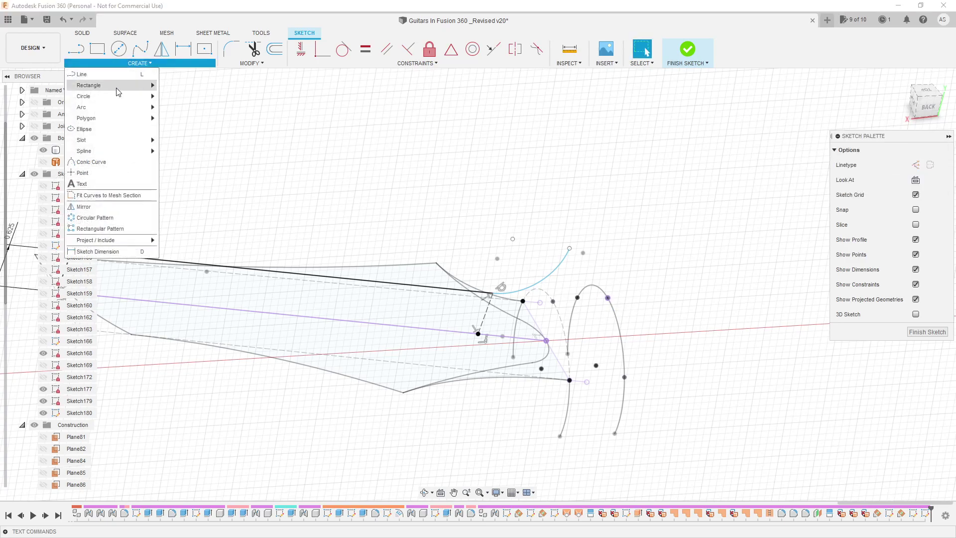
pyautogui.moveTo(112, 108)
pyautogui.click(179, 111)
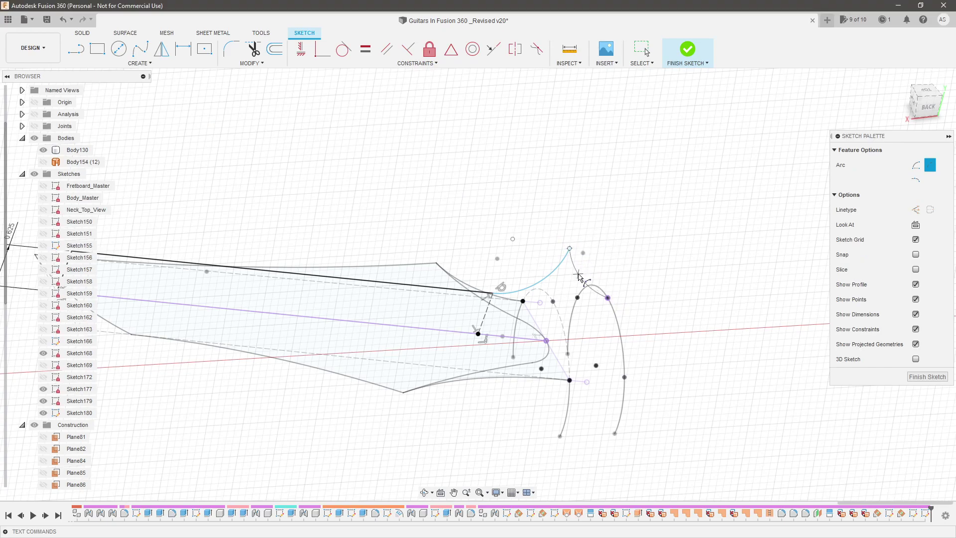
pyautogui.press('Escape')
# Project the neck body's lengthwise spine edge into the sketch, hiding the sketches while picking it, and leave the neck body hidden.
pyautogui.click(44, 162)
pyautogui.click(34, 174)
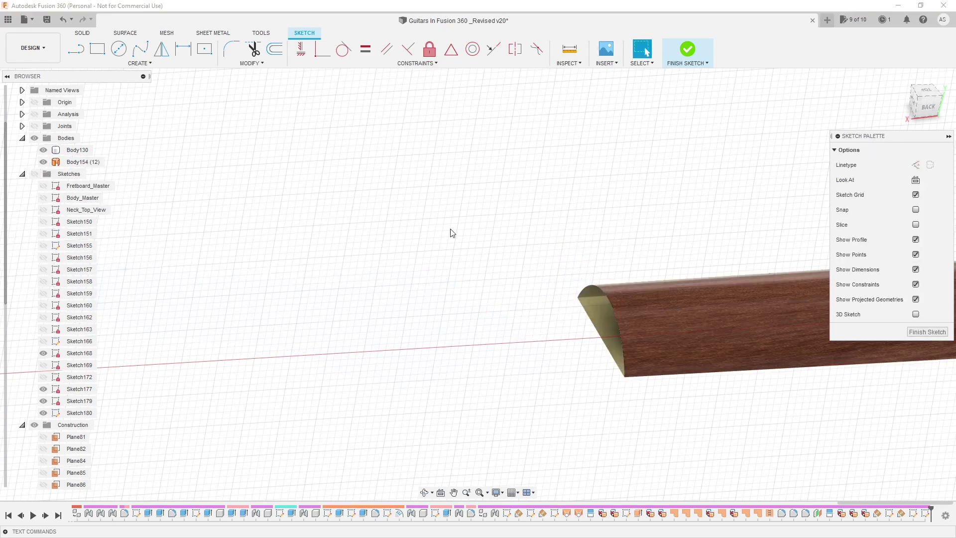
pyautogui.click(635, 297)
pyautogui.press('p')
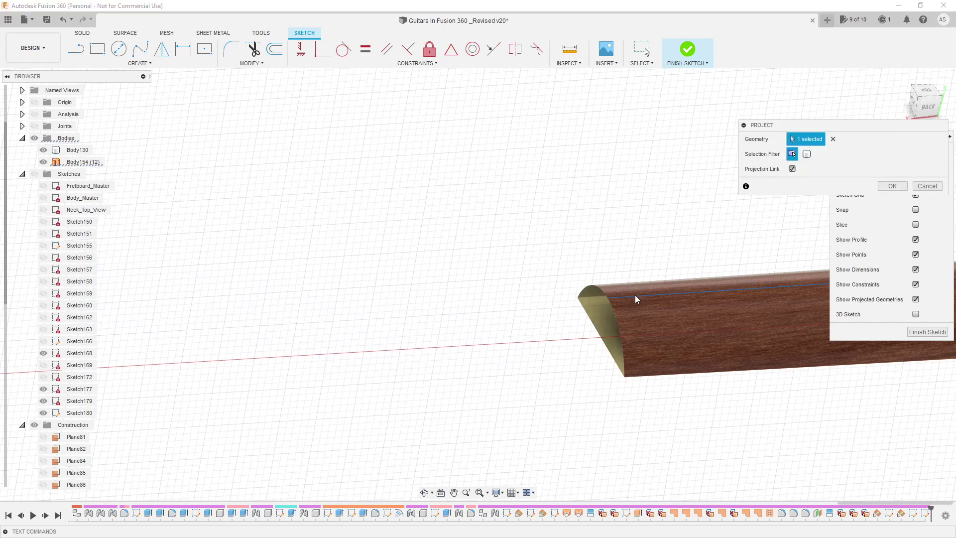
pyautogui.press('Return')
pyautogui.moveTo(635, 298); pyautogui.dragTo(430, 312, button='middle')
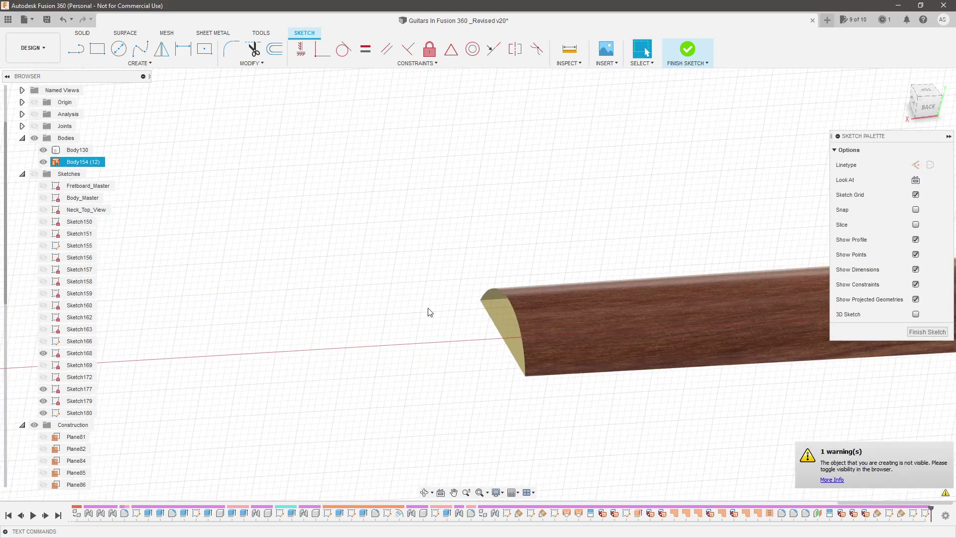
pyautogui.click(34, 174)
pyautogui.click(43, 162)
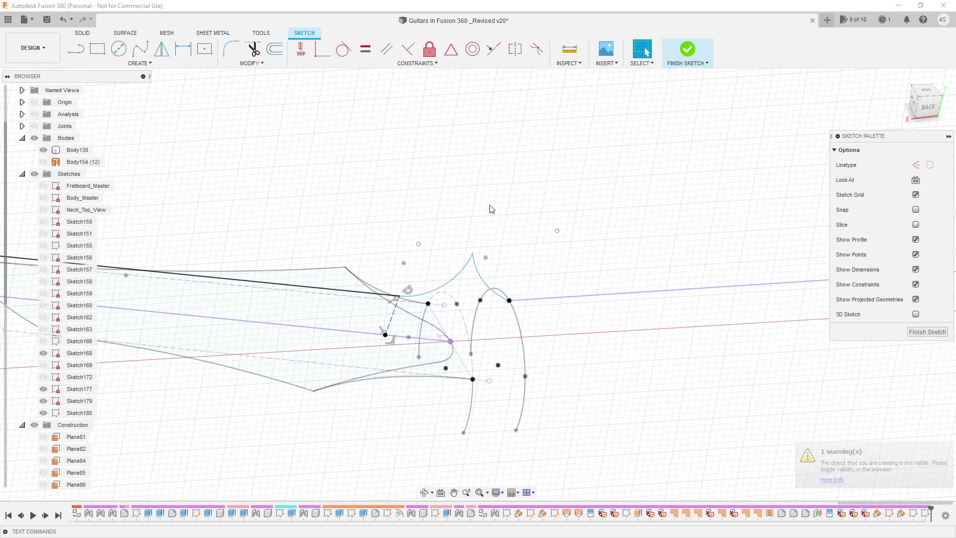
# Constrain the second arc tangent to the projected neck spine line.
pyautogui.scroll(3, 503, 314)
pyautogui.click(493, 279)
pyautogui.click(544, 291)
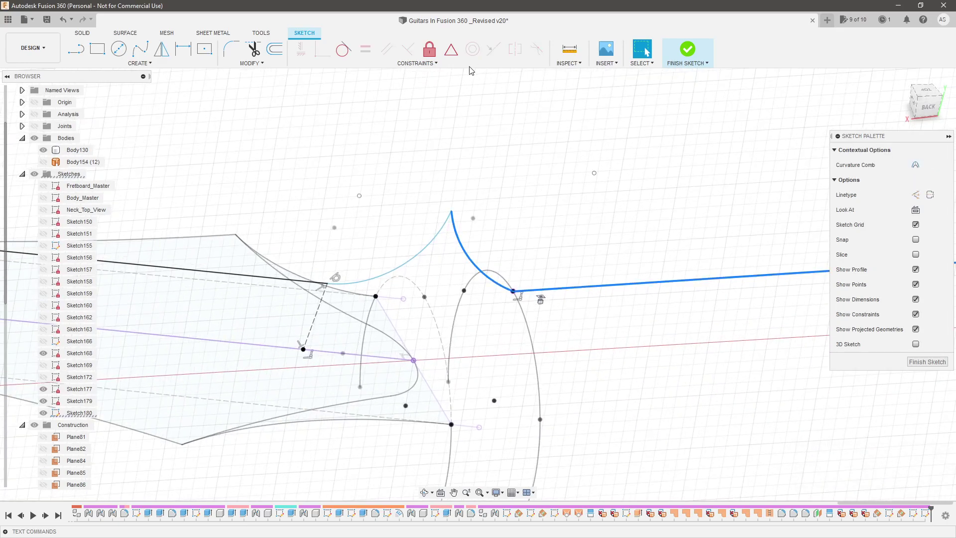
pyautogui.click(343, 48)
pyautogui.scroll(-3, 490, 274)
pyautogui.moveTo(490, 274)
pyautogui.keyDown('shift'); pyautogui.mouseDown(button='middle')
pyautogui.moveTo(529, 273)
pyautogui.moveTo(533, 234)
pyautogui.moveTo(510, 232)
pyautogui.mouseUp(button='middle'); pyautogui.keyUp('shift')
pyautogui.press('Escape')
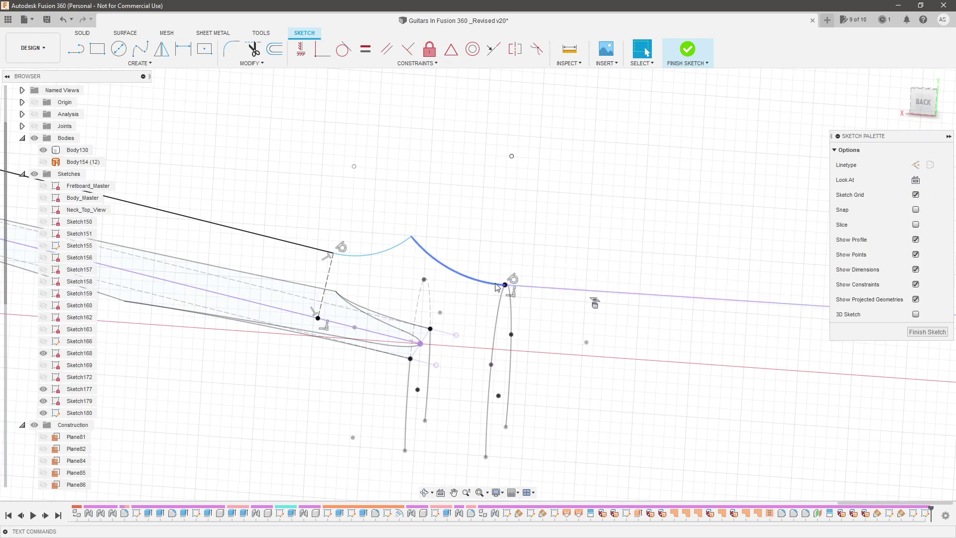
# Draw a line from the point where the two arcs meet down to the headstock centerline's neck-side endpoint.
pyautogui.moveTo(578, 265)
pyautogui.keyDown('shift'); pyautogui.mouseDown(button='middle')
pyautogui.moveTo(515, 269)
pyautogui.moveTo(518, 277)
pyautogui.moveTo(443, 222)
pyautogui.mouseUp(button='middle'); pyautogui.keyUp('shift')
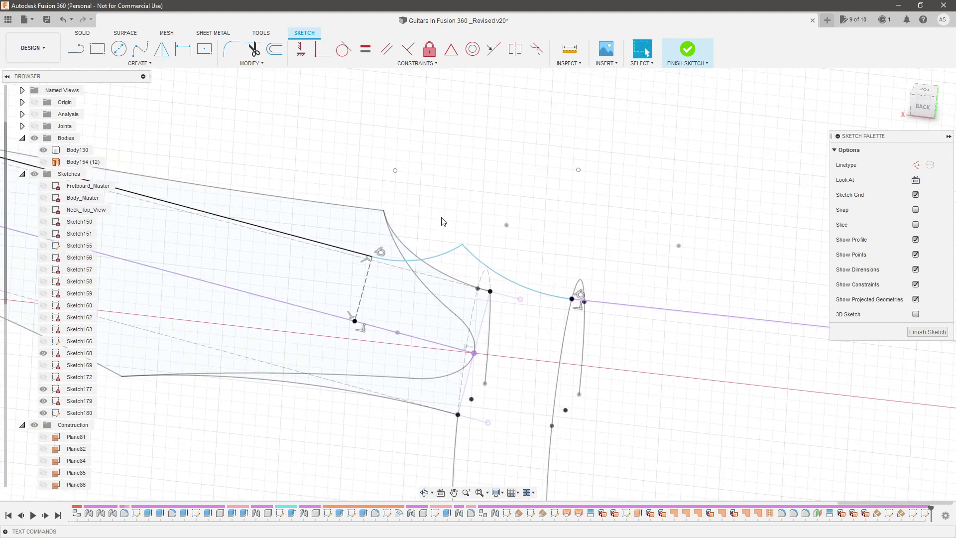
pyautogui.click(76, 48)
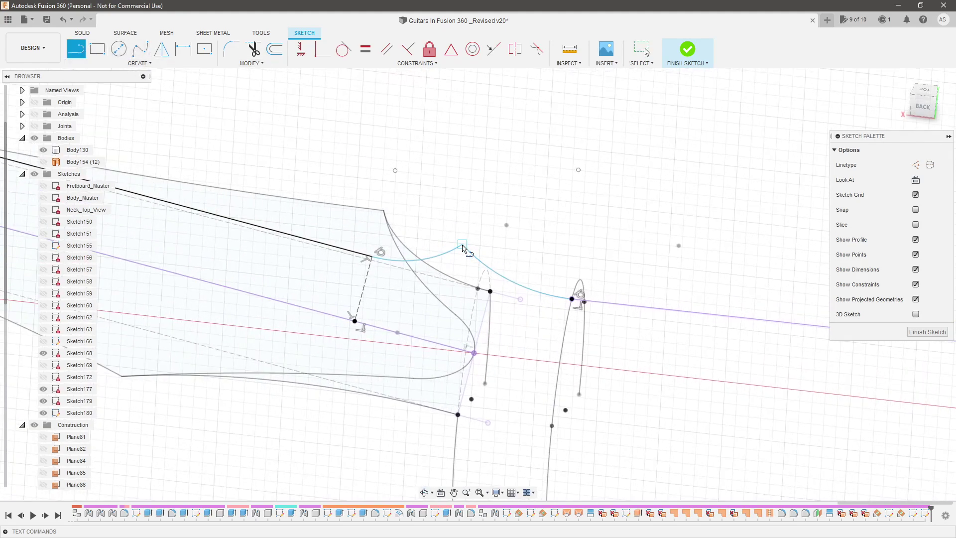
pyautogui.click(462, 244)
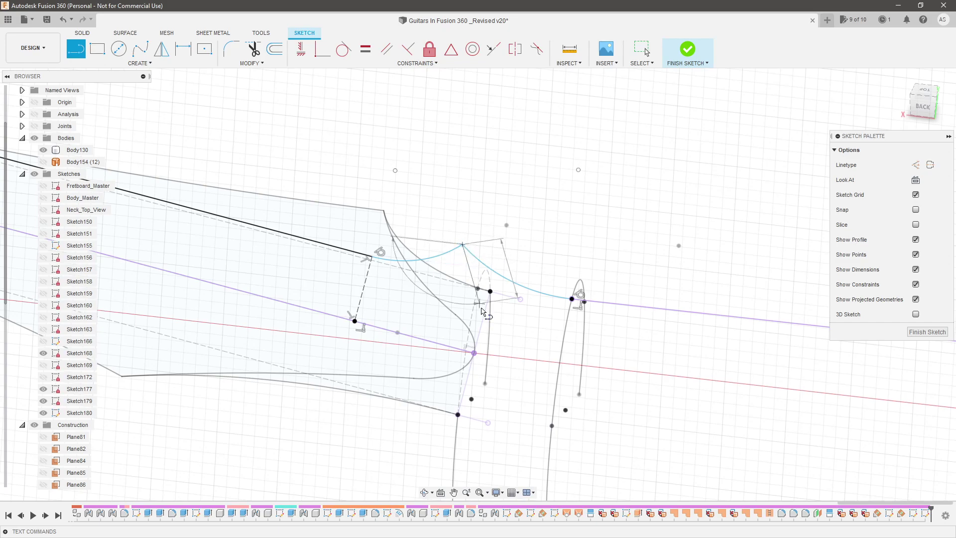
pyautogui.click(474, 353)
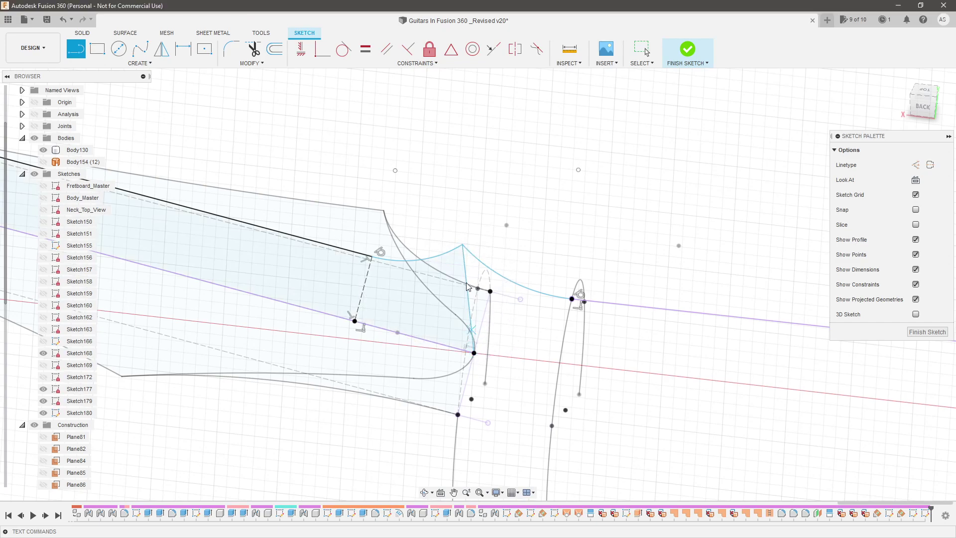
pyautogui.keyDown('shift'); pyautogui.moveTo(523, 232); pyautogui.dragTo(498, 259, button='middle'); pyautogui.keyUp('shift')
pyautogui.press('Escape')
# Constrain the line beneath the arcs' meeting point perpendicular to the headstock centerline and convert it to construction.
pyautogui.click(469, 298)
pyautogui.moveTo(469, 299)
pyautogui.keyDown('shift'); pyautogui.mouseDown(button='middle')
pyautogui.moveTo(495, 345)
pyautogui.moveTo(456, 353)
pyautogui.mouseUp(button='middle'); pyautogui.keyUp('shift')
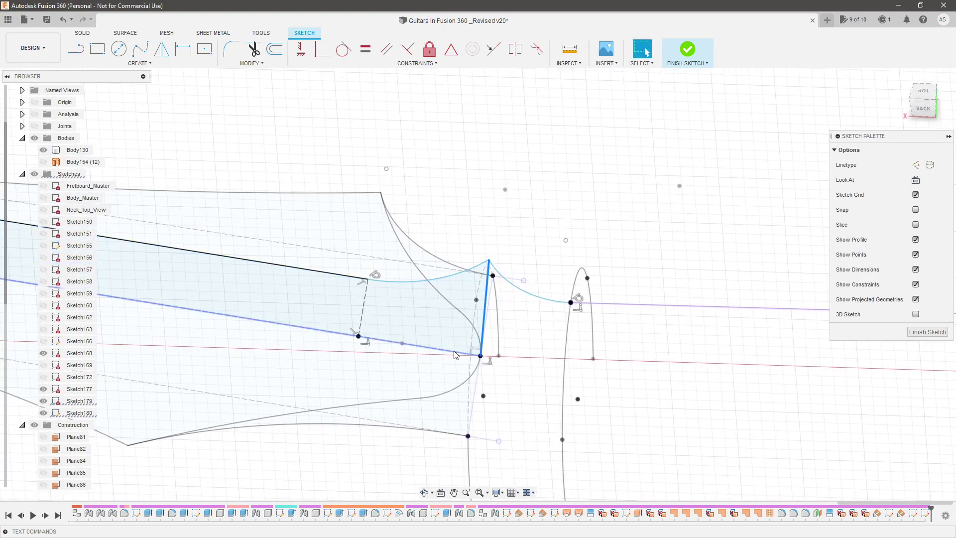
pyautogui.click(406, 47)
pyautogui.click(503, 277)
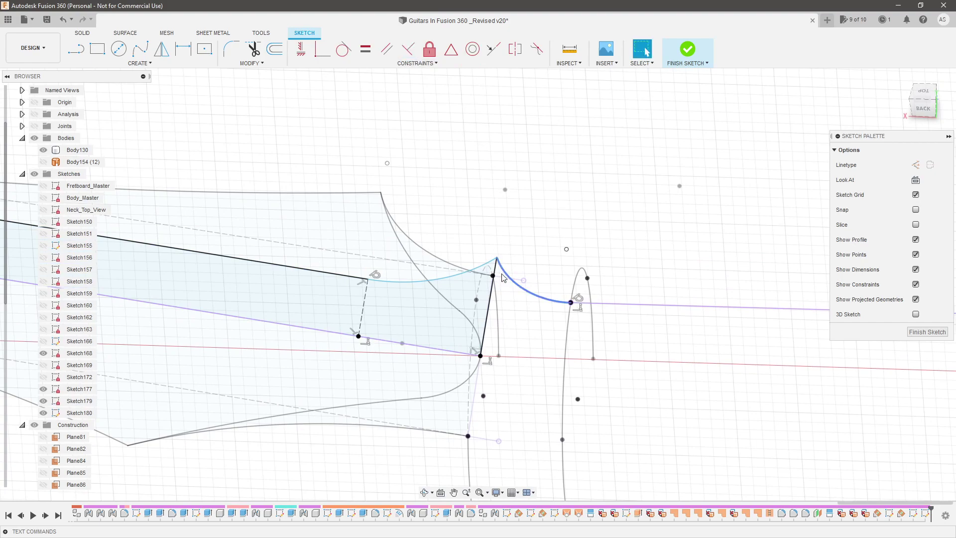
pyautogui.moveTo(504, 248)
pyautogui.keyDown('shift'); pyautogui.mouseDown(button='middle')
pyautogui.moveTo(503, 217)
pyautogui.moveTo(510, 230)
pyautogui.mouseUp(button='middle'); pyautogui.keyUp('shift')
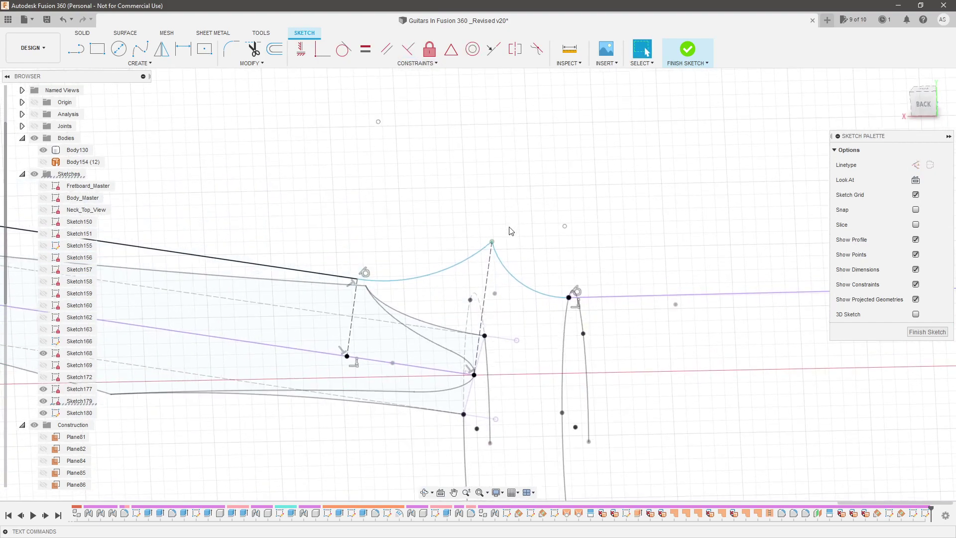
# Dimension the construction line from the arcs' meeting point to the headstock centerline and set it to 0.875 in.
pyautogui.click(490, 255)
pyautogui.press('d')
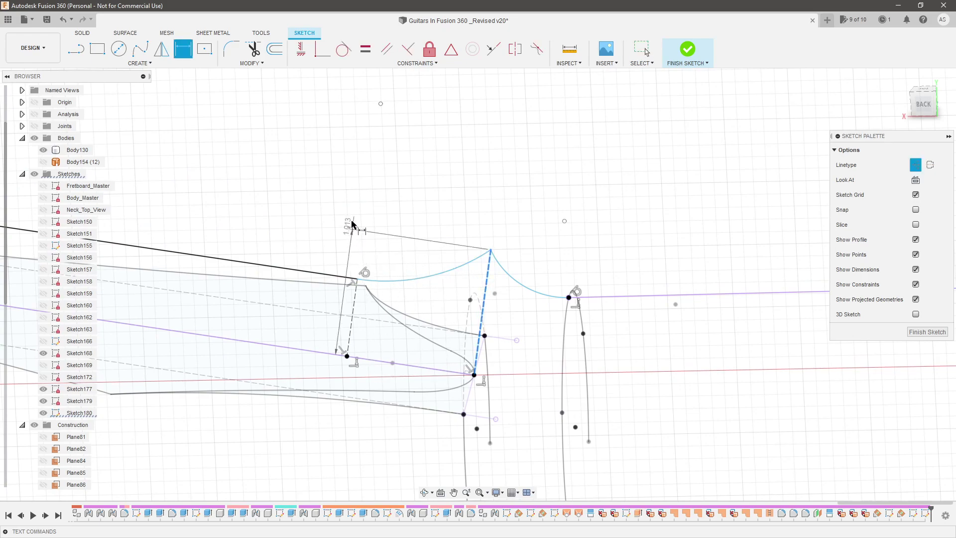
pyautogui.click(362, 184)
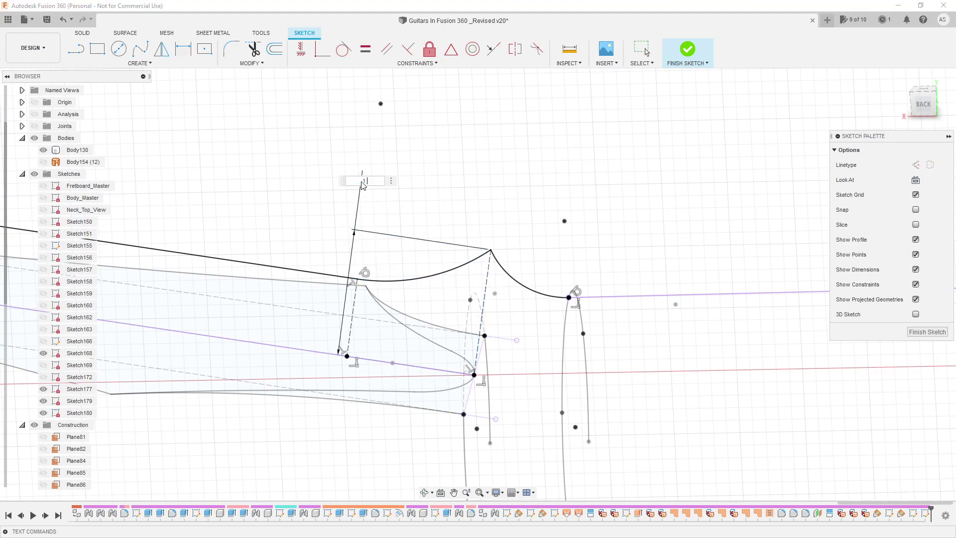
pyautogui.press('Return')
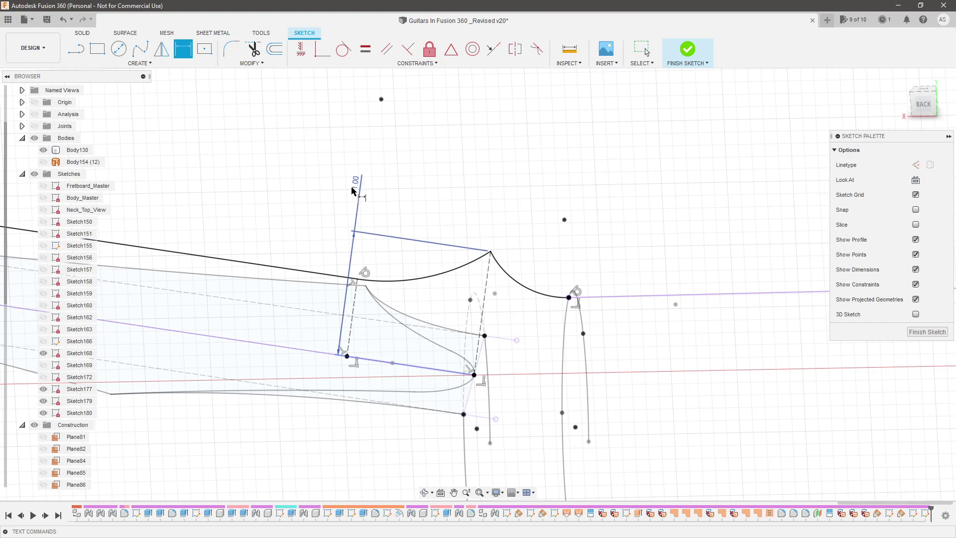
pyautogui.doubleClick(352, 189)
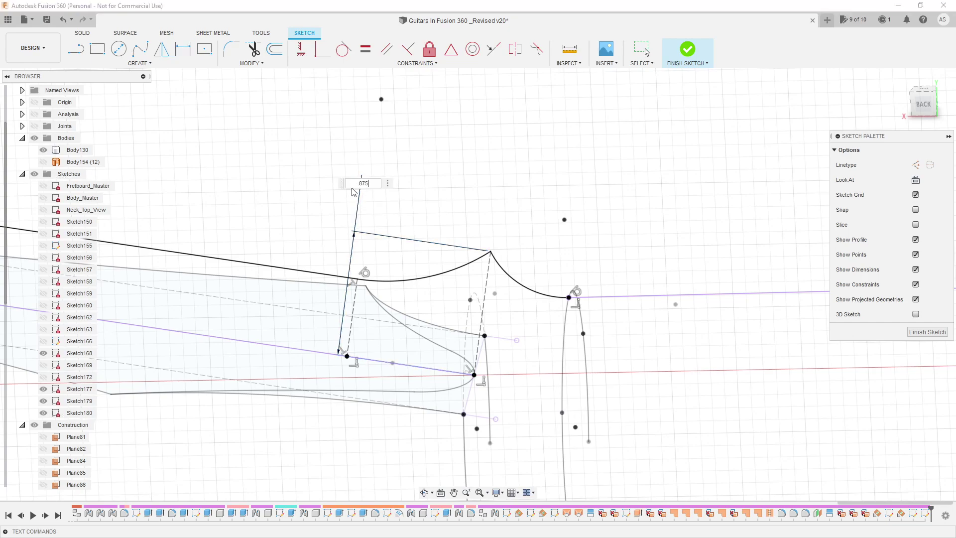
pyautogui.press('Return')
pyautogui.press('Escape')
pyautogui.scroll(-2, 438, 228)
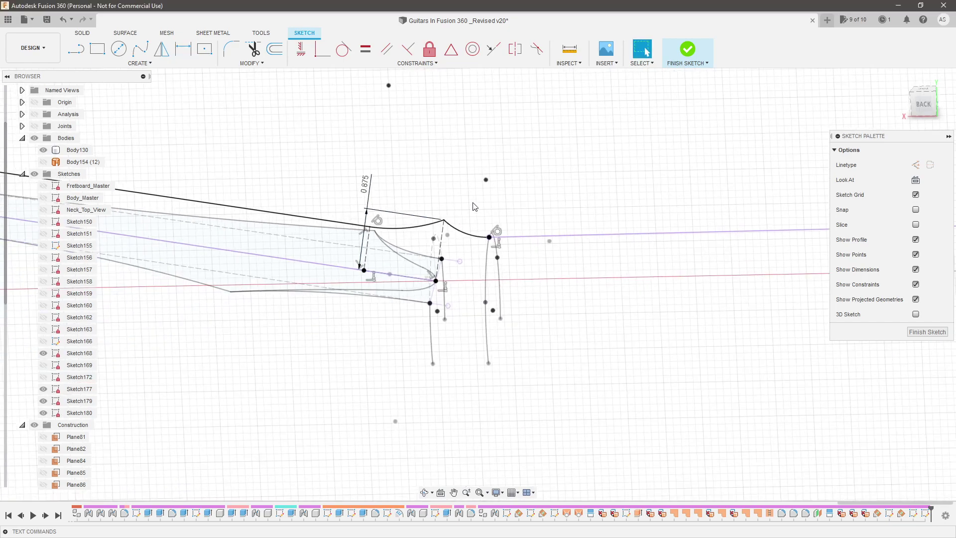
# Draw a line about 0.6 in long from the second arc's neck-side end straight down to the red axis.
pyautogui.keyDown('shift'); pyautogui.moveTo(439, 227); pyautogui.dragTo(411, 240, button='middle'); pyautogui.keyUp('shift')
pyautogui.click(77, 50)
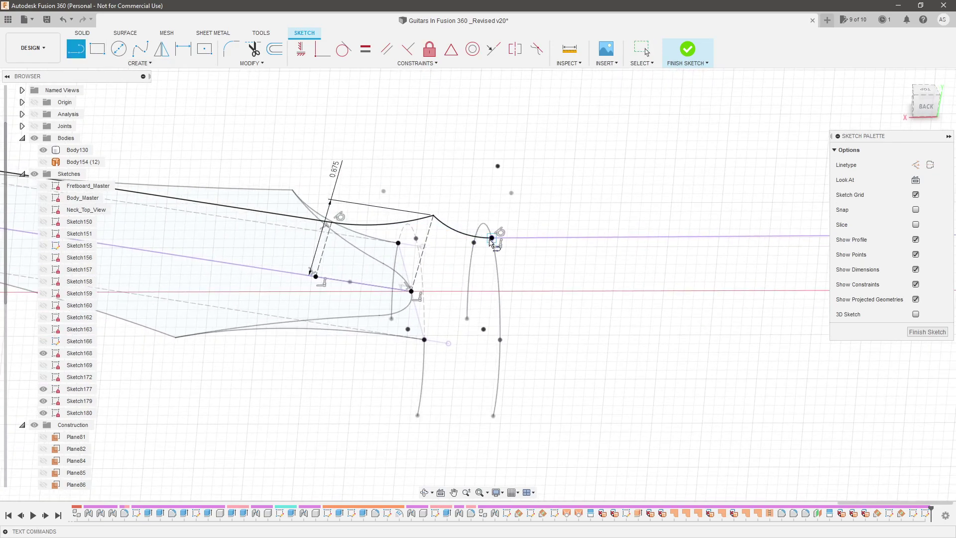
pyautogui.click(492, 238)
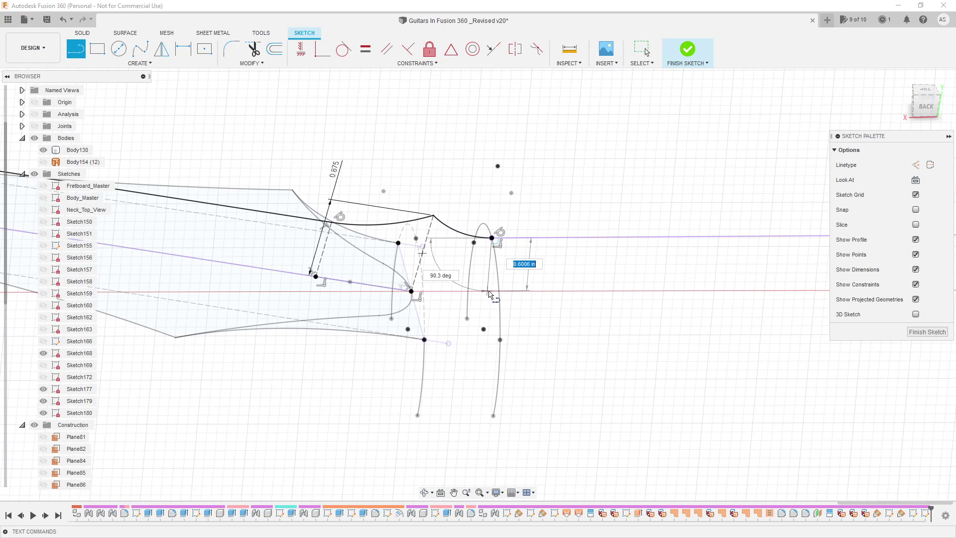
pyautogui.click(489, 294)
pyautogui.press('Escape')
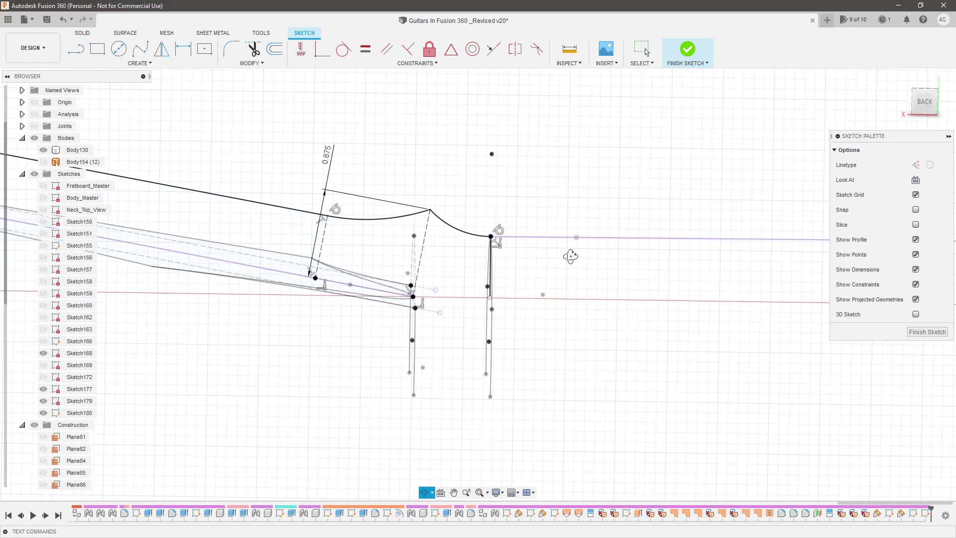
# Close the side profile with a line from the headstock centerline's neck-side endpoint to the end line's lower point, constraining the closing lines horizontal and vertical.
pyautogui.keyDown('shift'); pyautogui.moveTo(537, 282); pyautogui.dragTo(474, 277, button='middle'); pyautogui.keyUp('shift')
pyautogui.press('l')
pyautogui.click(371, 285)
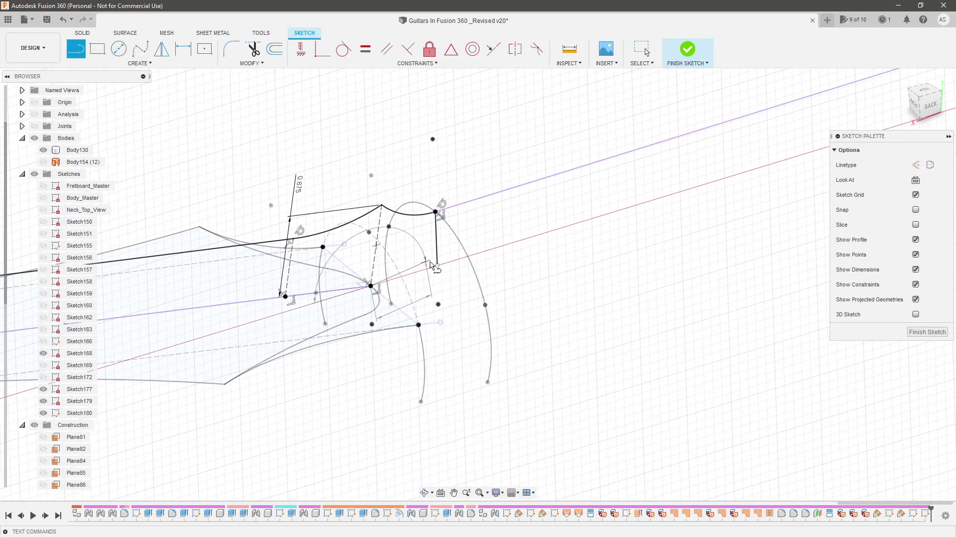
pyautogui.click(437, 266)
pyautogui.press('Escape')
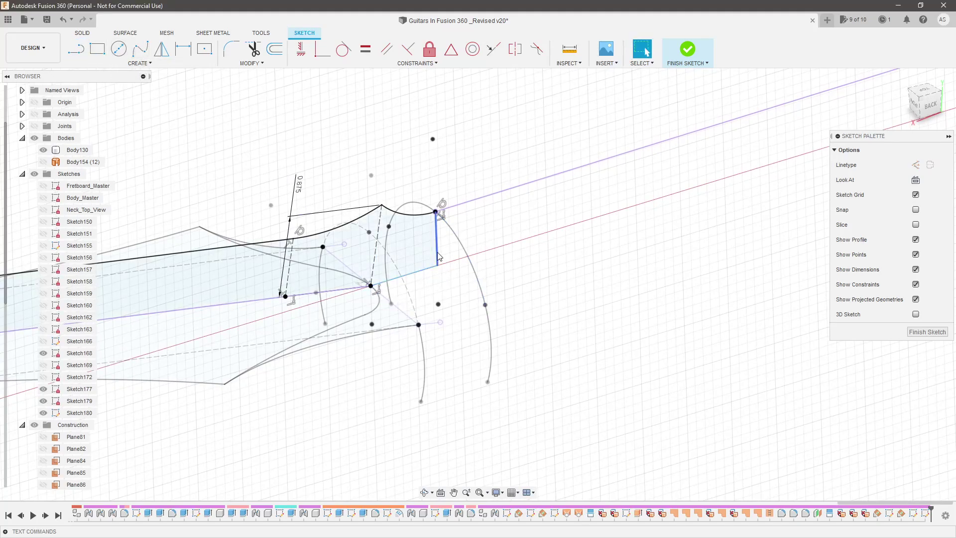
pyautogui.click(301, 48)
pyautogui.press('Escape')
# Select the side-view profile to check that it is closed, and finish the sketch.
pyautogui.moveTo(488, 244)
pyautogui.keyDown('shift'); pyautogui.mouseDown(button='middle')
pyautogui.moveTo(534, 248)
pyautogui.moveTo(615, 321)
pyautogui.moveTo(599, 331)
pyautogui.mouseUp(button='middle'); pyautogui.keyUp('shift')
pyautogui.click(535, 248)
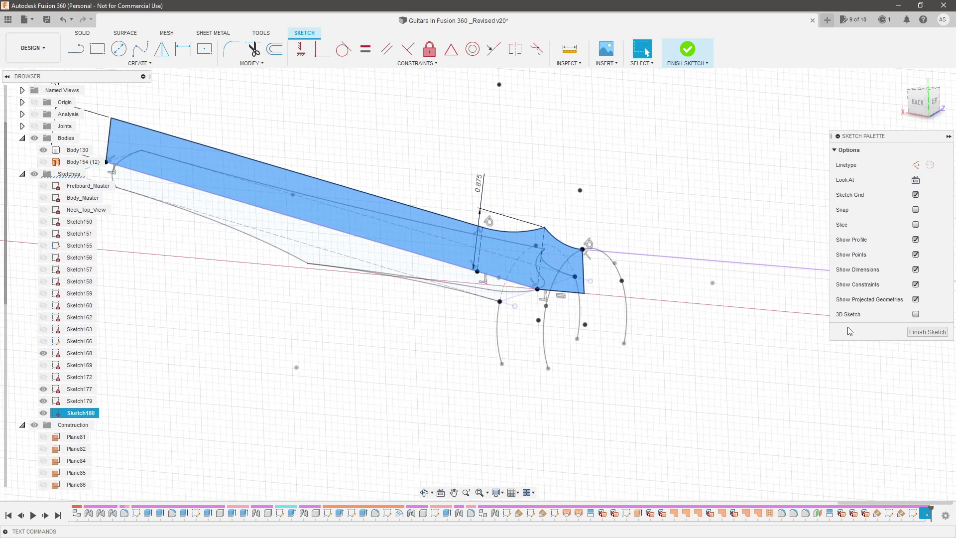
pyautogui.click(925, 333)
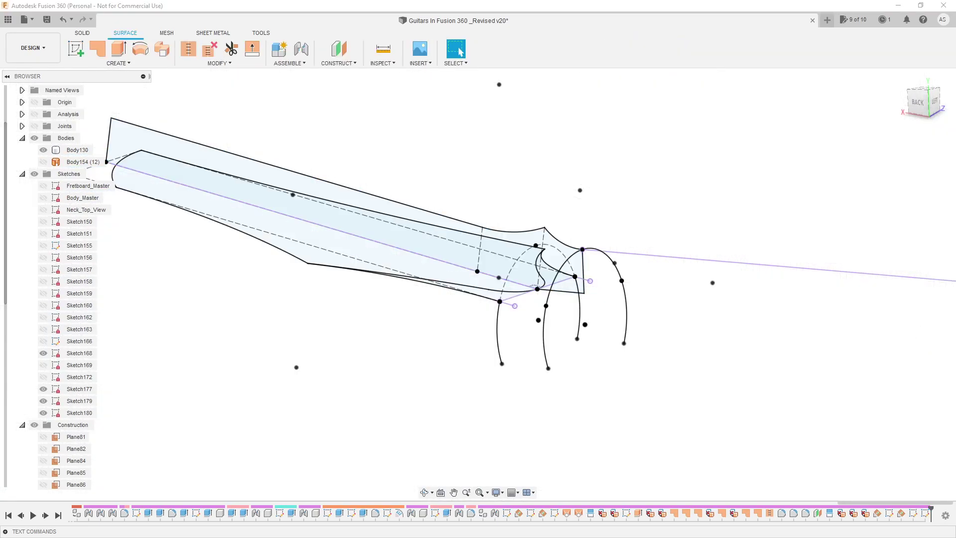
pyautogui.moveTo(562, 358)
pyautogui.keyDown('shift'); pyautogui.mouseDown(button='middle')
pyautogui.moveTo(602, 381)
pyautogui.moveTo(549, 379)
pyautogui.mouseUp(button='middle'); pyautogui.keyUp('shift')
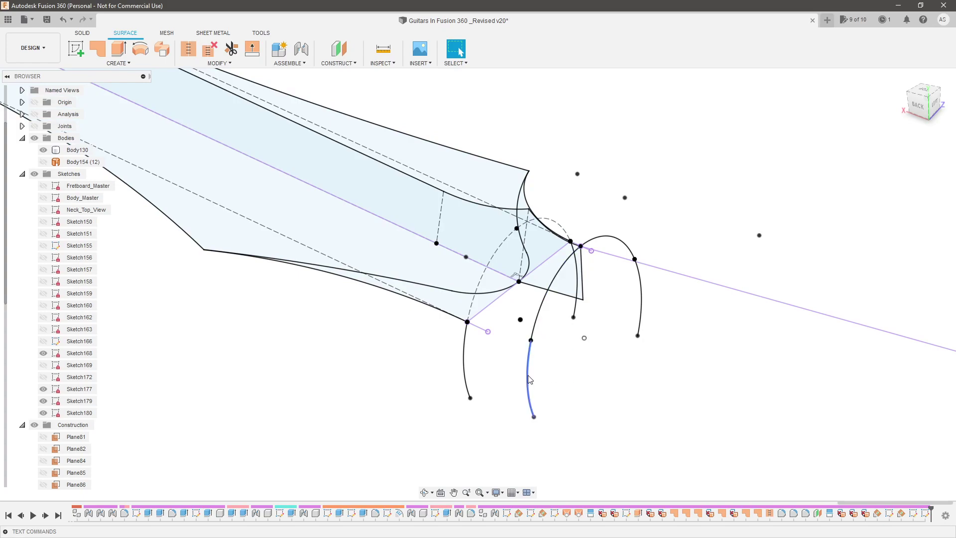
pyautogui.press('q')
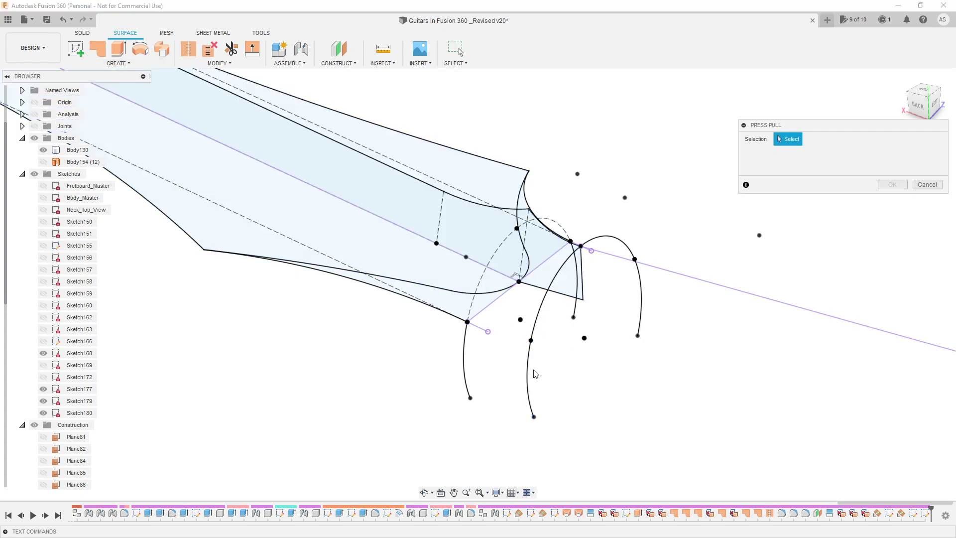
pyautogui.press('Escape')
pyautogui.click(120, 56)
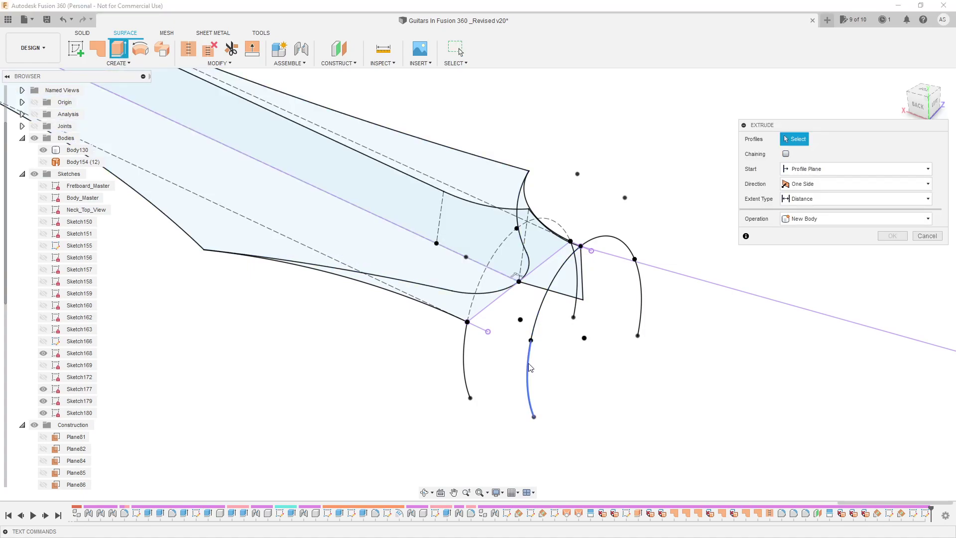
pyautogui.click(528, 371)
pyautogui.moveTo(518, 363)
pyautogui.mouseDown()
pyautogui.moveTo(444, 337)
pyautogui.moveTo(473, 326)
pyautogui.mouseUp()
pyautogui.scroll(5, 465, 320)
pyautogui.scroll(-3, 467, 334)
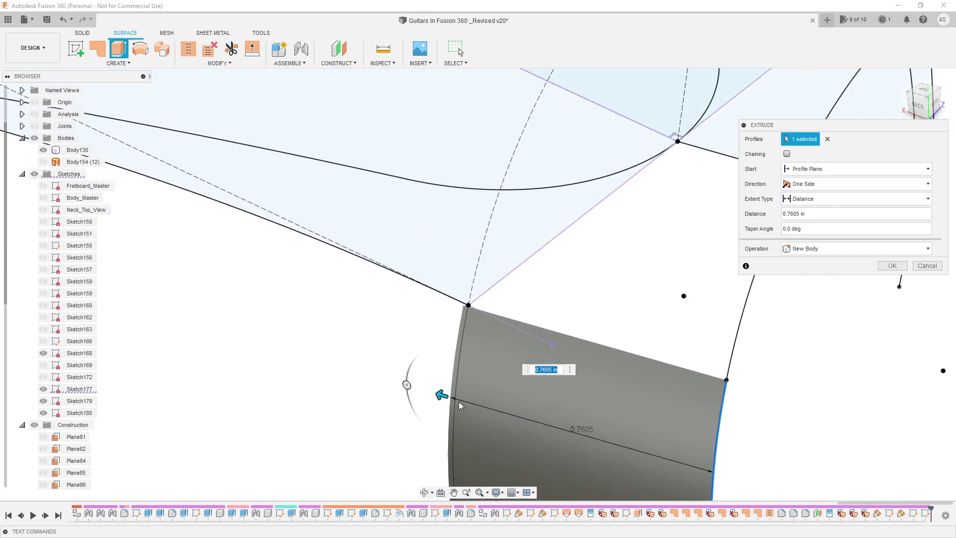
pyautogui.moveTo(439, 395); pyautogui.dragTo(442, 393)
pyautogui.scroll(4, 464, 300)
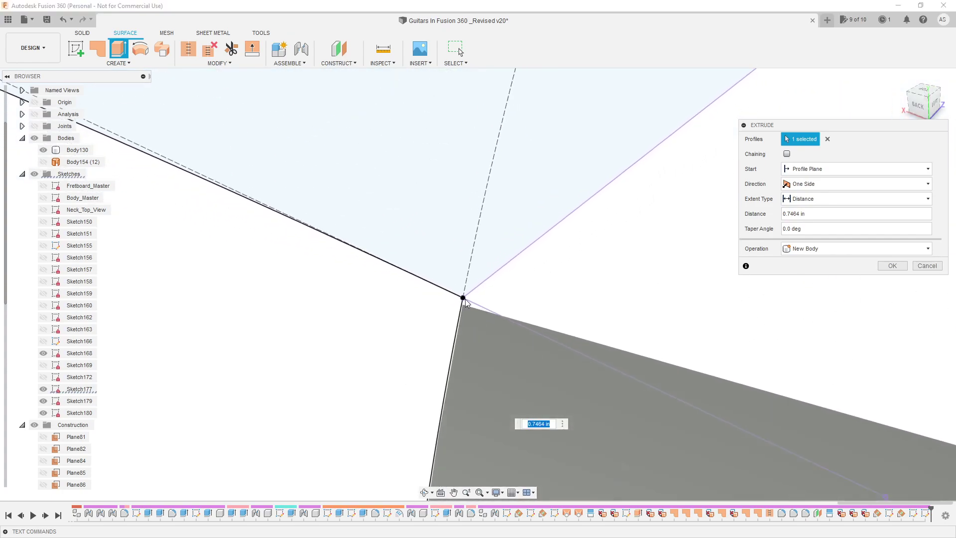
pyautogui.scroll(-3, 468, 298)
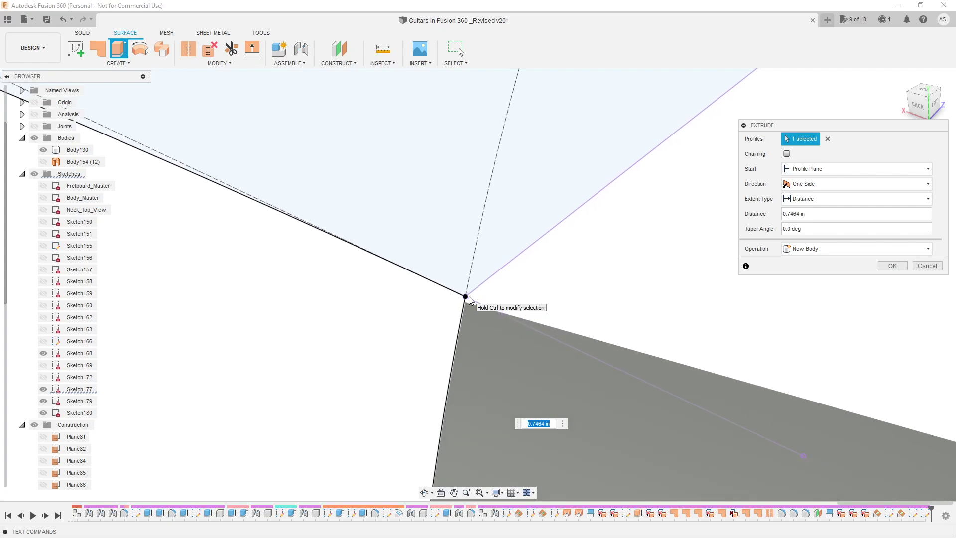
pyautogui.scroll(-3, 468, 297)
pyautogui.moveTo(667, 367)
pyautogui.keyDown('shift'); pyautogui.mouseDown(button='middle')
pyautogui.moveTo(677, 341)
pyautogui.moveTo(641, 345)
pyautogui.mouseUp(button='middle'); pyautogui.keyUp('shift')
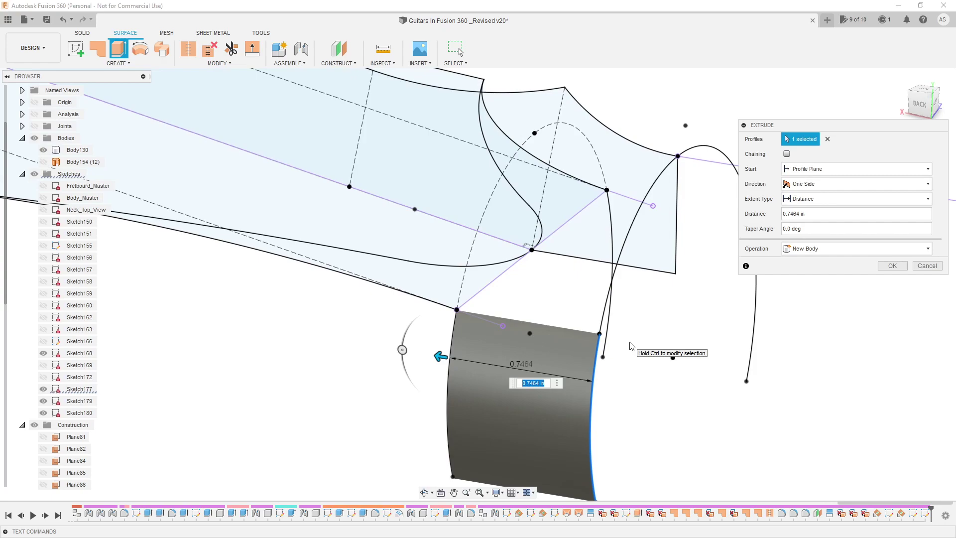
pyautogui.keyDown('shift'); pyautogui.moveTo(477, 316); pyautogui.dragTo(494, 297, button='middle'); pyautogui.keyUp('shift')
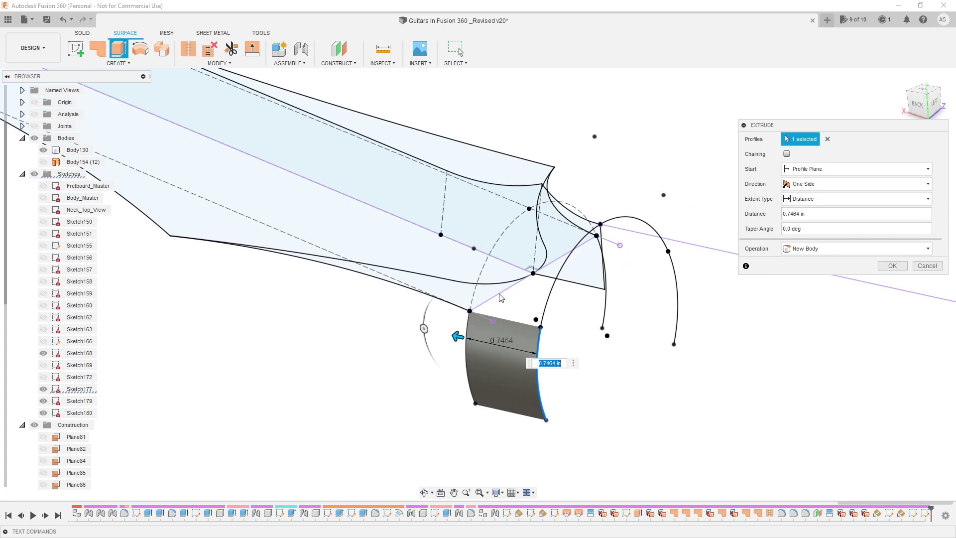
pyautogui.press('Escape')
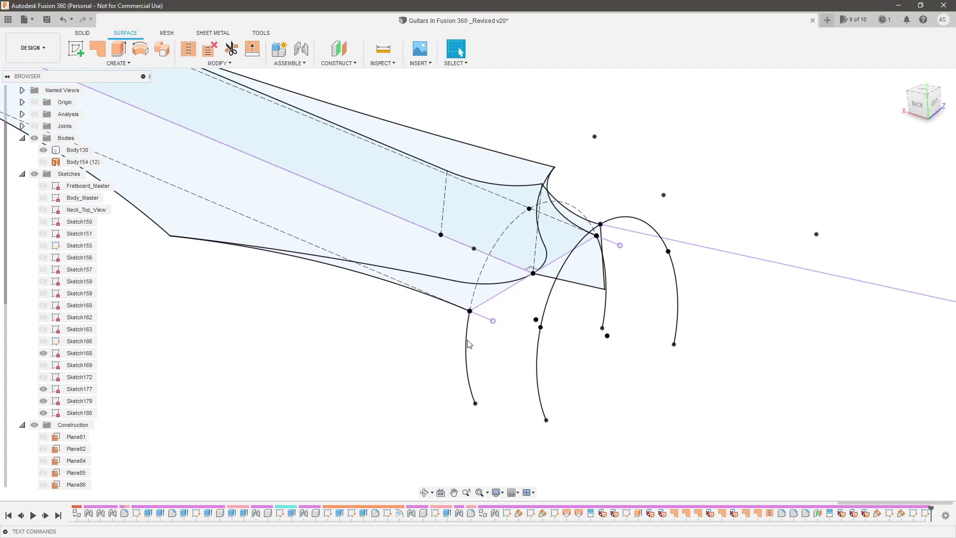
# Set up a surface loft between the neck-side and headstock-side drop arcs along one edge of the neck.
pyautogui.moveTo(468, 345)
pyautogui.keyDown('shift'); pyautogui.mouseDown(button='middle')
pyautogui.moveTo(519, 349)
pyautogui.moveTo(482, 345)
pyautogui.mouseUp(button='middle'); pyautogui.keyUp('shift')
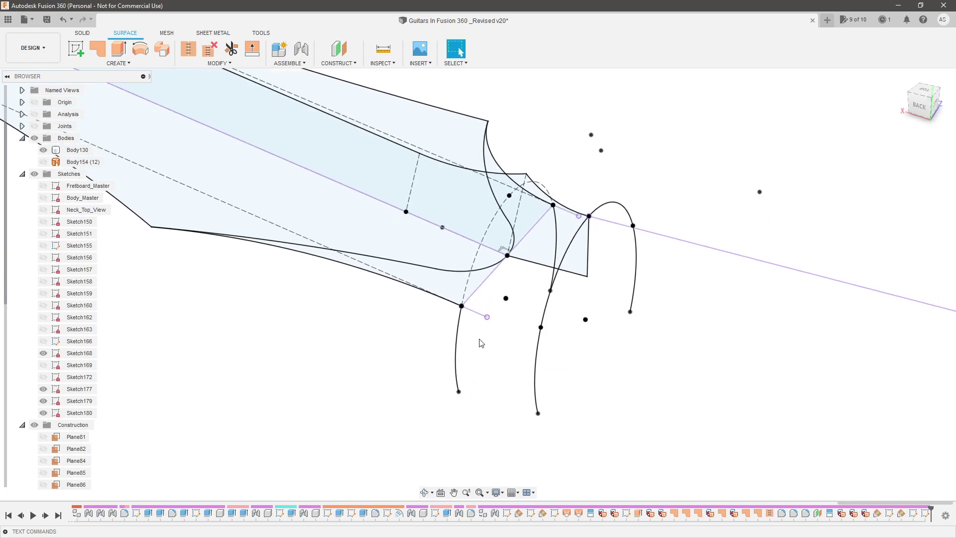
pyautogui.click(536, 363)
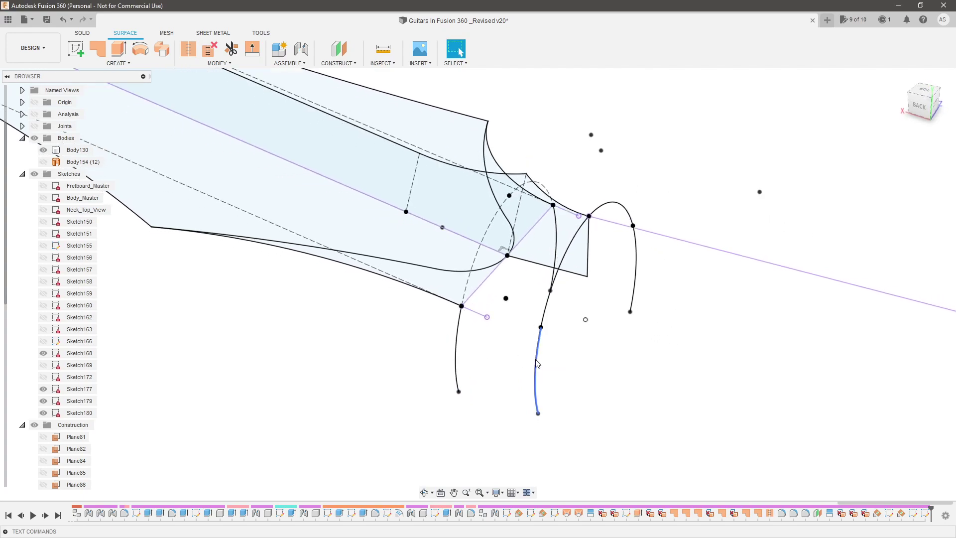
pyautogui.click(458, 340)
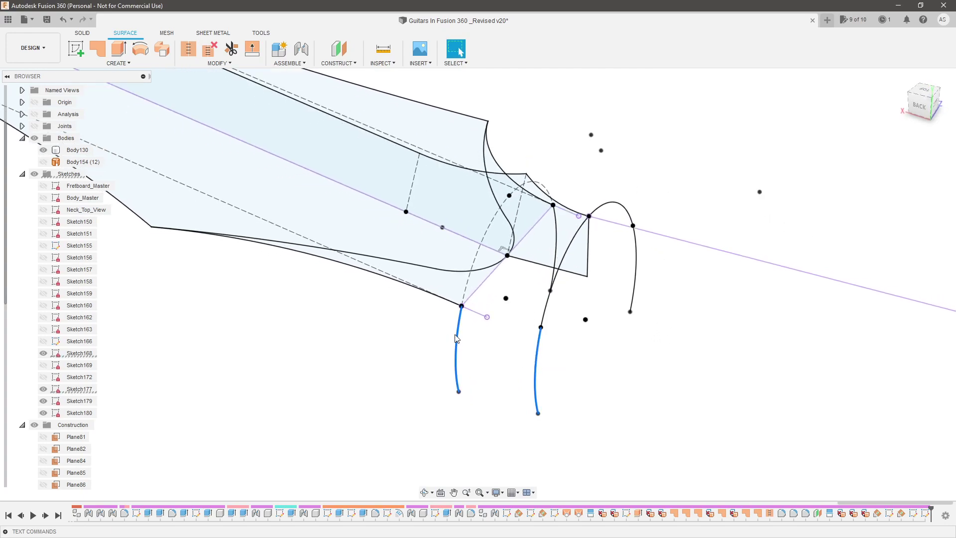
pyautogui.click(119, 63)
pyautogui.click(82, 141)
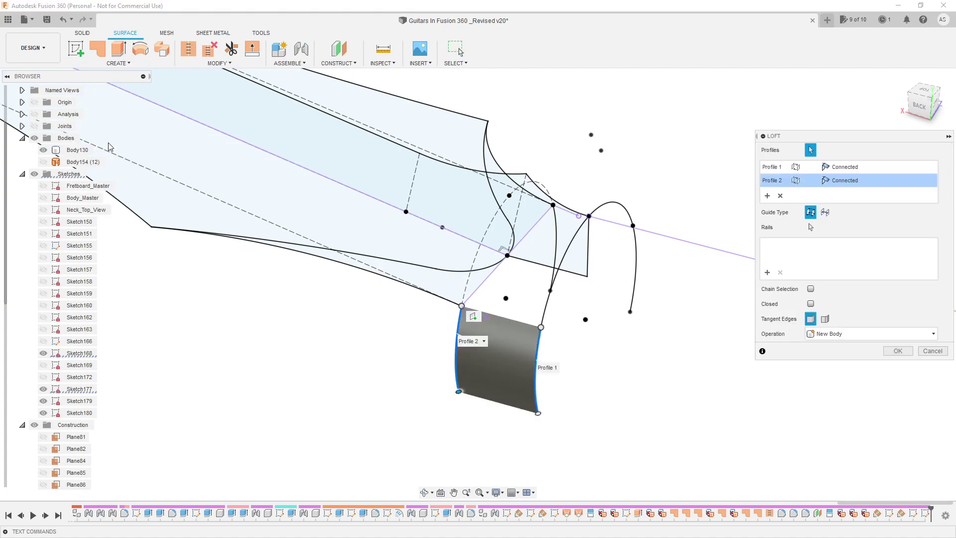
# Show the Fretboard_Master sketch, add the fretboard's side line as the loft's rail, and create the surface as a new body.
pyautogui.click(43, 186)
pyautogui.scroll(3, 470, 297)
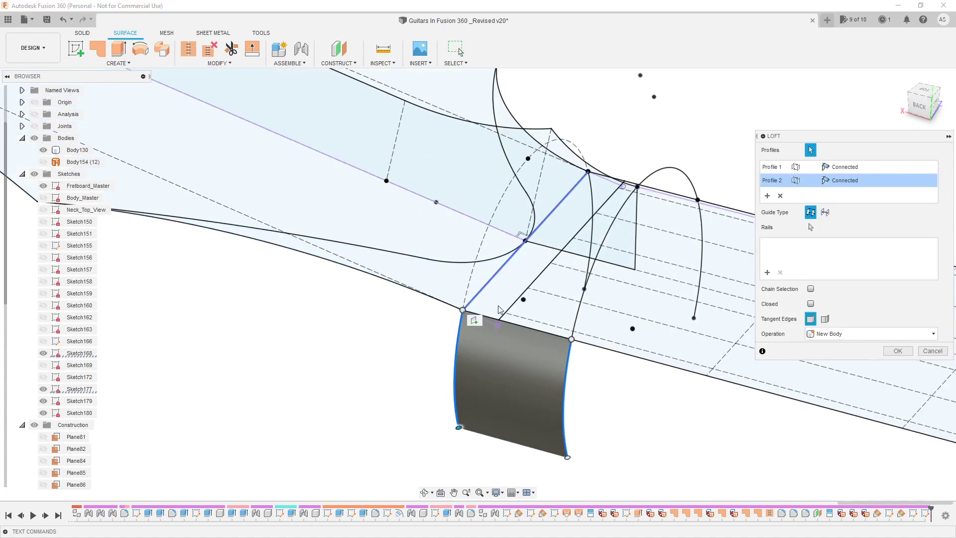
pyautogui.click(767, 272)
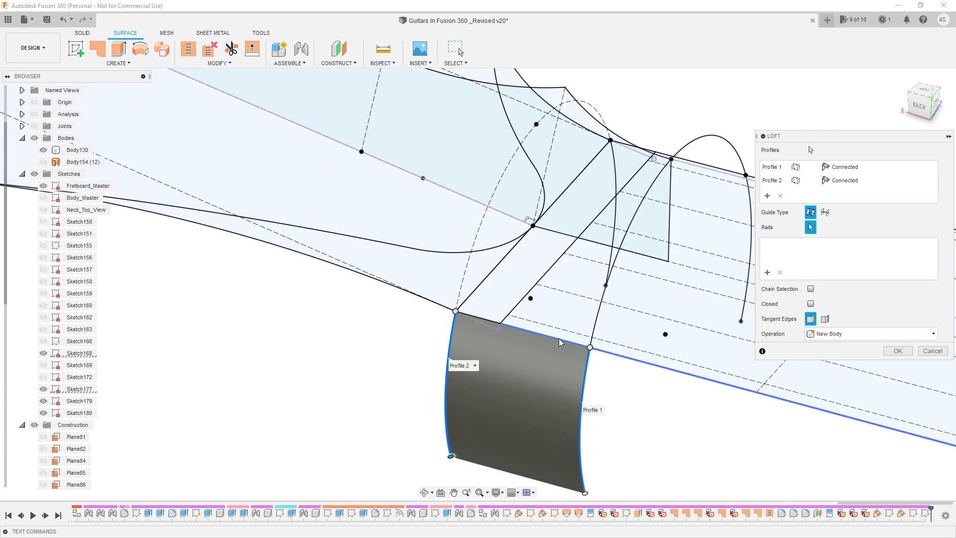
pyautogui.click(559, 338)
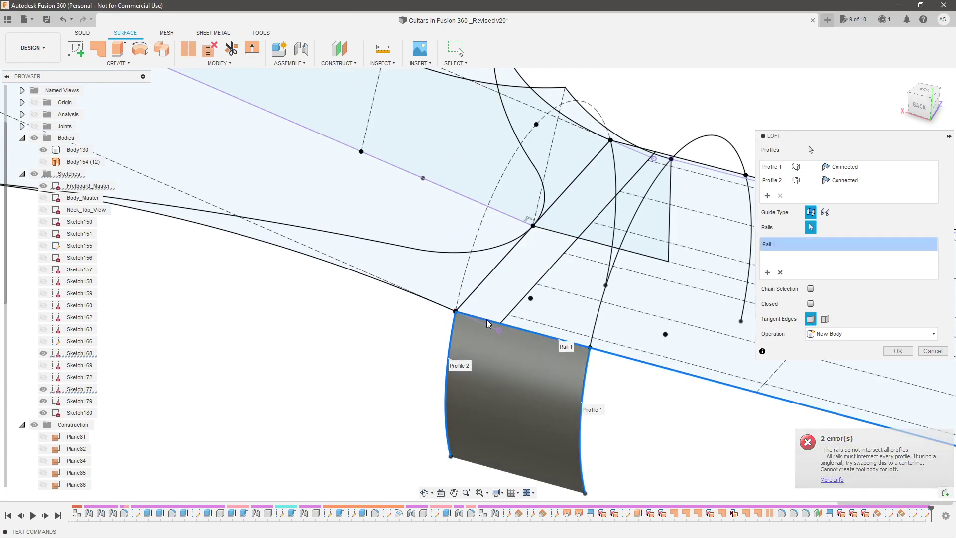
pyautogui.scroll(-3, 486, 319)
pyautogui.click(898, 350)
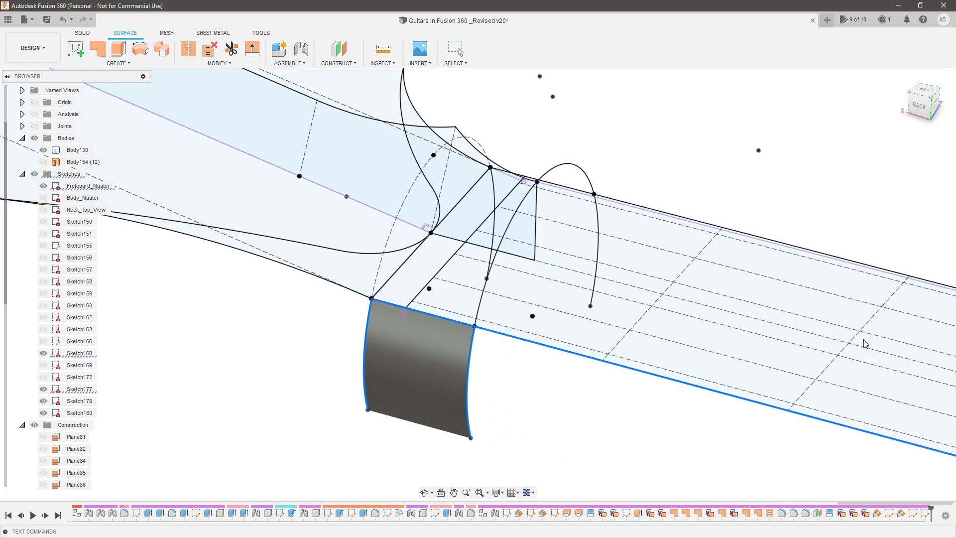
# Loft a matching surface between the two drop arcs on the opposite neck edge, with that fretboard side line as the rail.
pyautogui.keyDown('shift'); pyautogui.moveTo(555, 334); pyautogui.dragTo(612, 406, button='middle'); pyautogui.keyUp('shift')
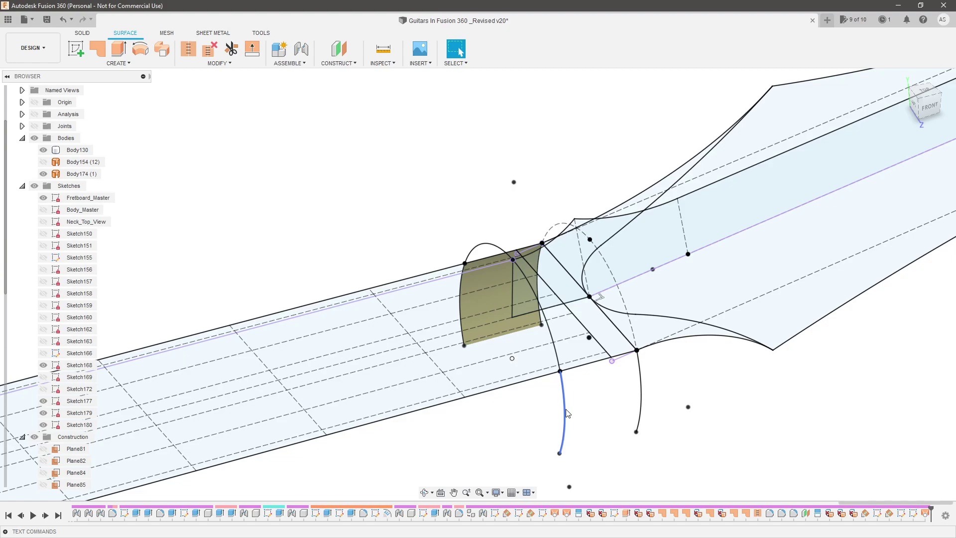
pyautogui.click(118, 63)
pyautogui.click(99, 145)
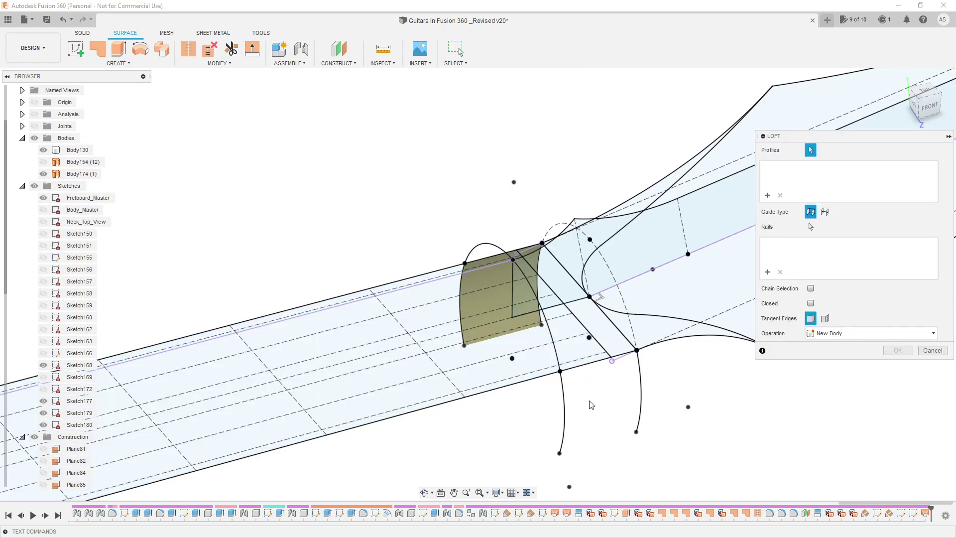
pyautogui.click(565, 398)
pyautogui.click(638, 381)
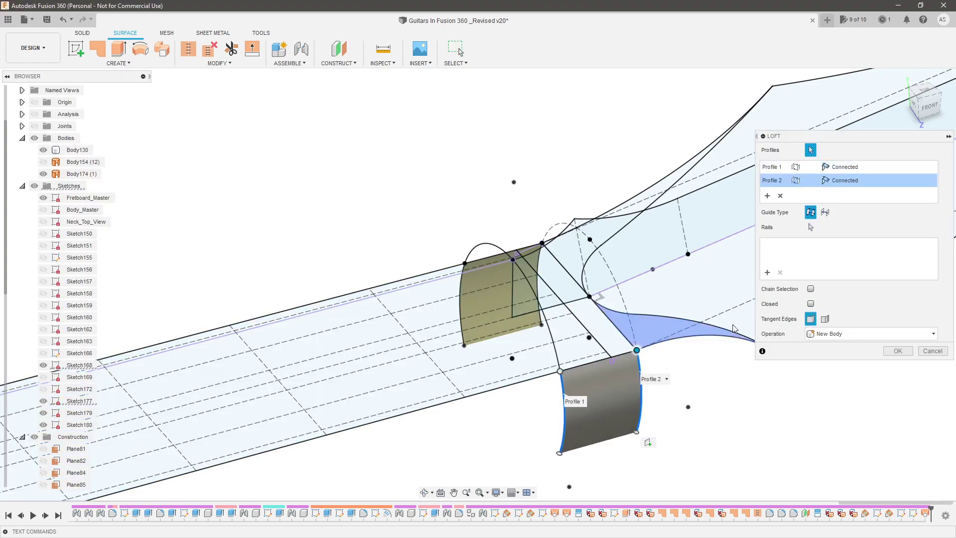
pyautogui.click(768, 273)
pyautogui.scroll(3, 618, 360)
pyautogui.click(588, 361)
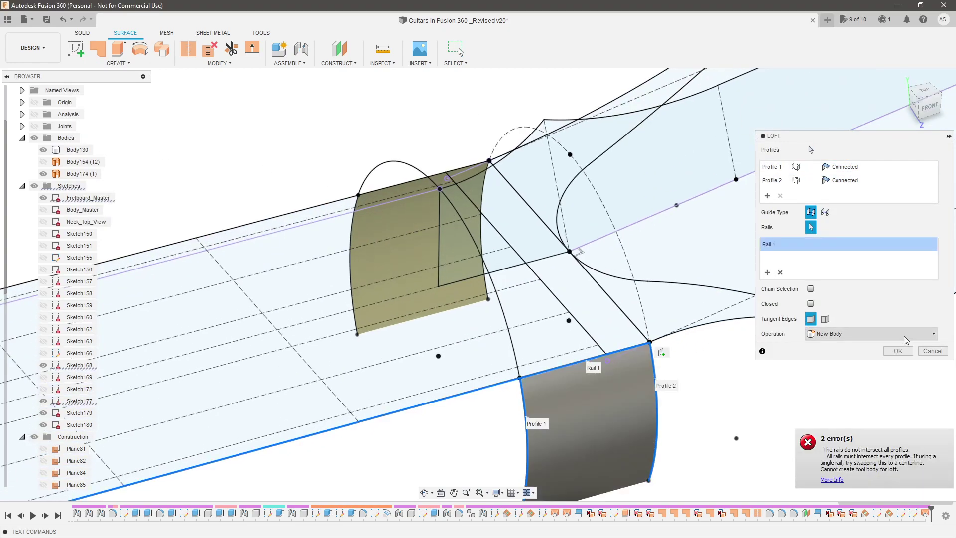
pyautogui.click(898, 351)
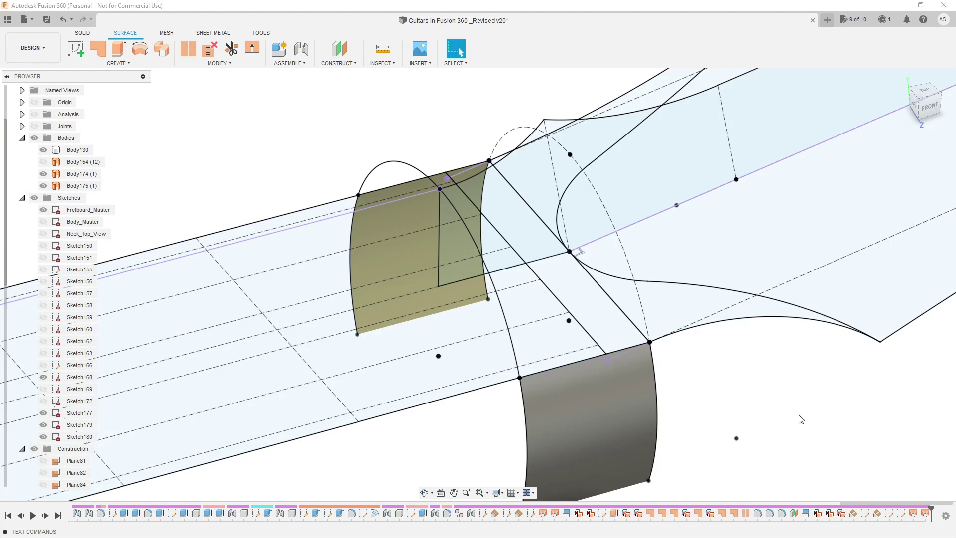
pyautogui.scroll(10, 649, 343)
pyautogui.scroll(2, 643, 347)
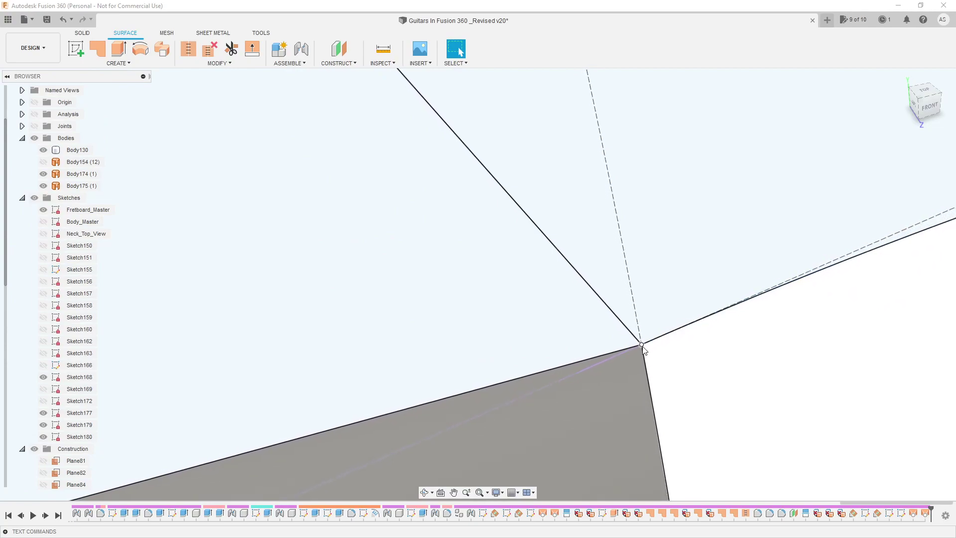
# Show the hidden neck surface body, Body154, together with the headstock sketches.
pyautogui.scroll(-10, 668, 354)
pyautogui.keyDown('shift'); pyautogui.moveTo(471, 347); pyautogui.dragTo(797, 418, button='middle'); pyautogui.keyUp('shift')
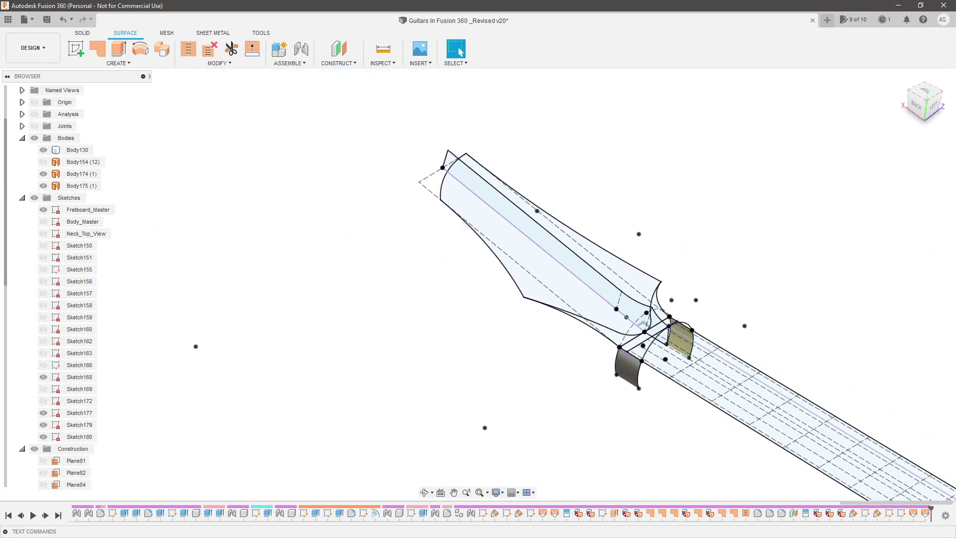
pyautogui.click(44, 162)
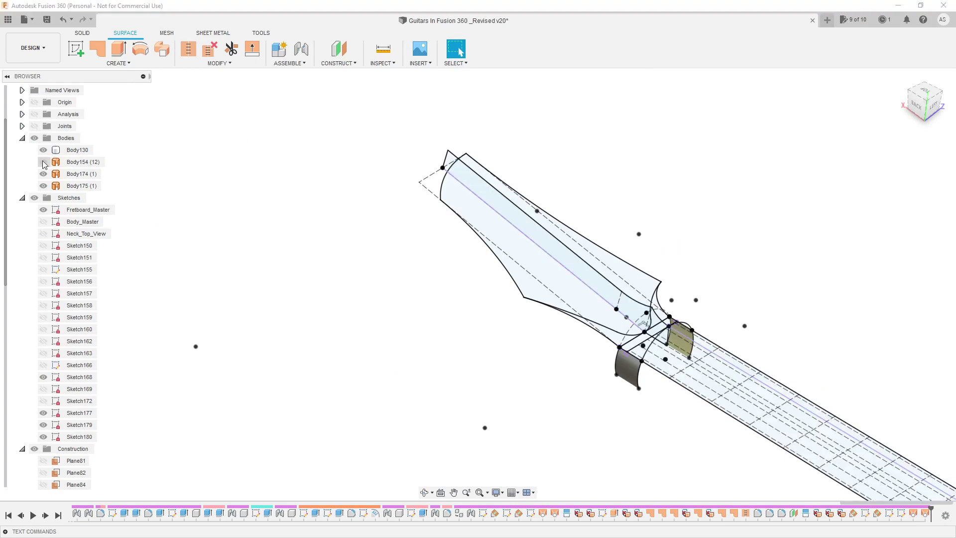
pyautogui.keyDown('shift'); pyautogui.moveTo(357, 315); pyautogui.dragTo(683, 292, button='middle'); pyautogui.keyUp('shift')
pyautogui.scroll(2, 680, 298)
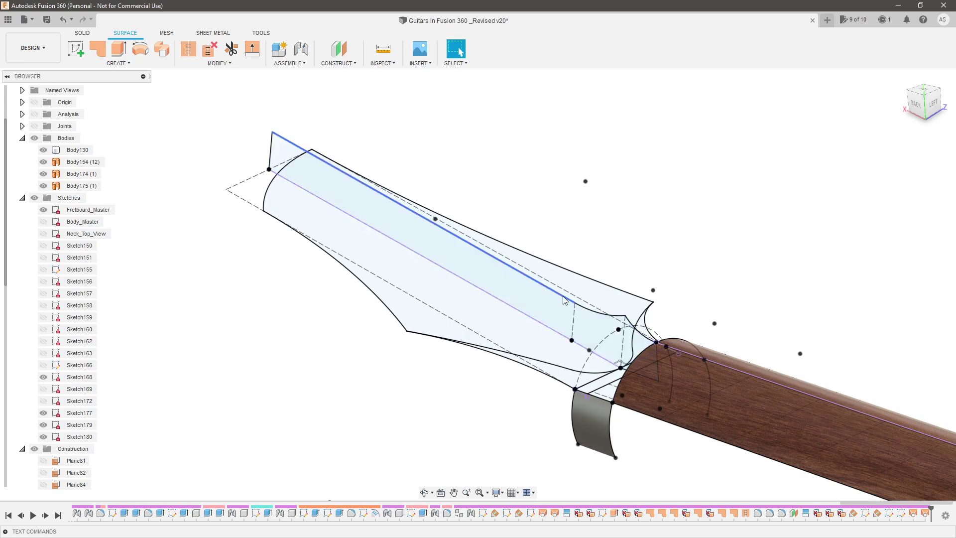
pyautogui.click(119, 48)
pyautogui.moveTo(564, 295); pyautogui.dragTo(466, 343)
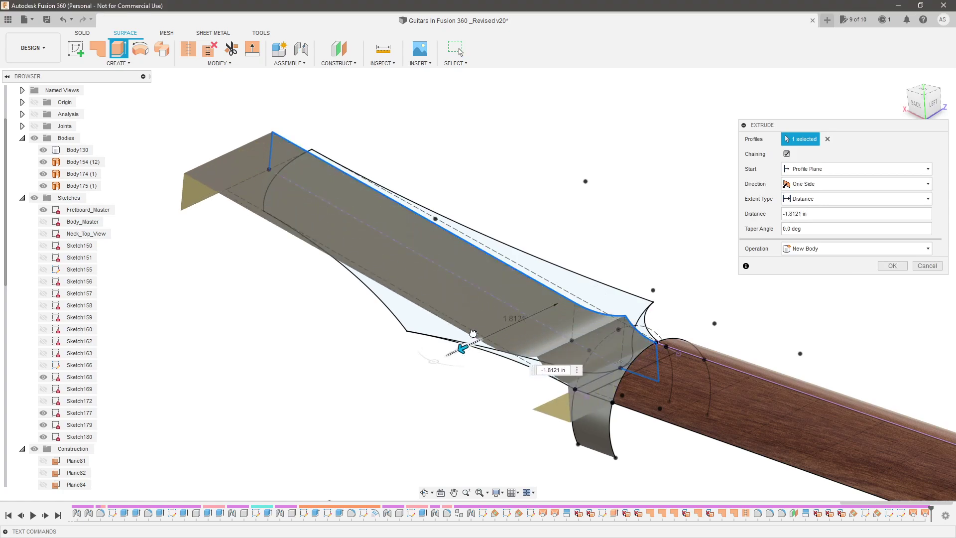
pyautogui.press('Escape')
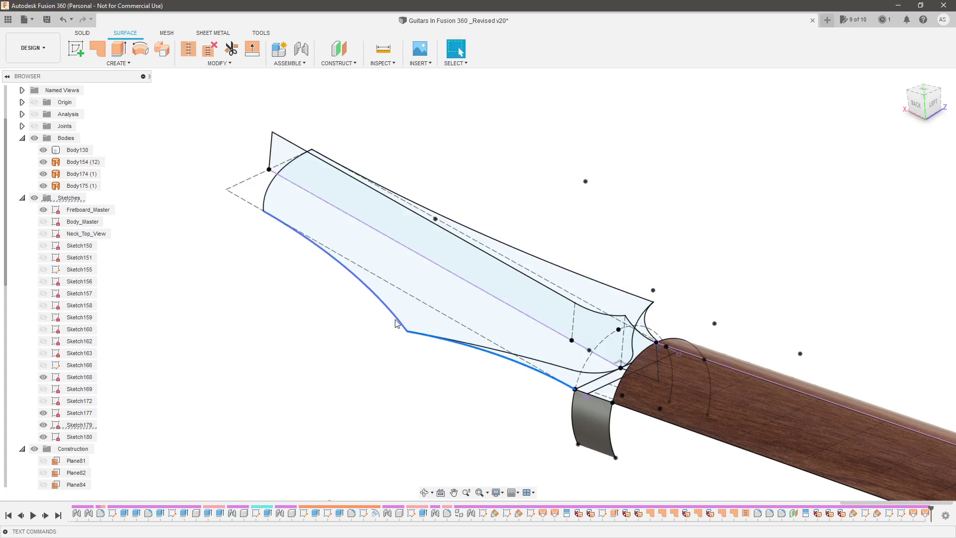
pyautogui.click(118, 48)
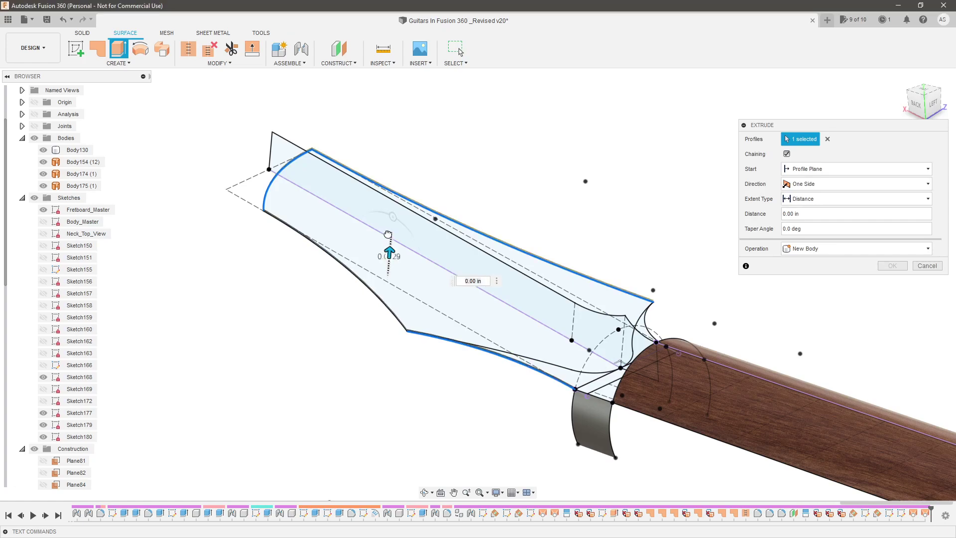
pyautogui.moveTo(390, 254); pyautogui.dragTo(393, 179)
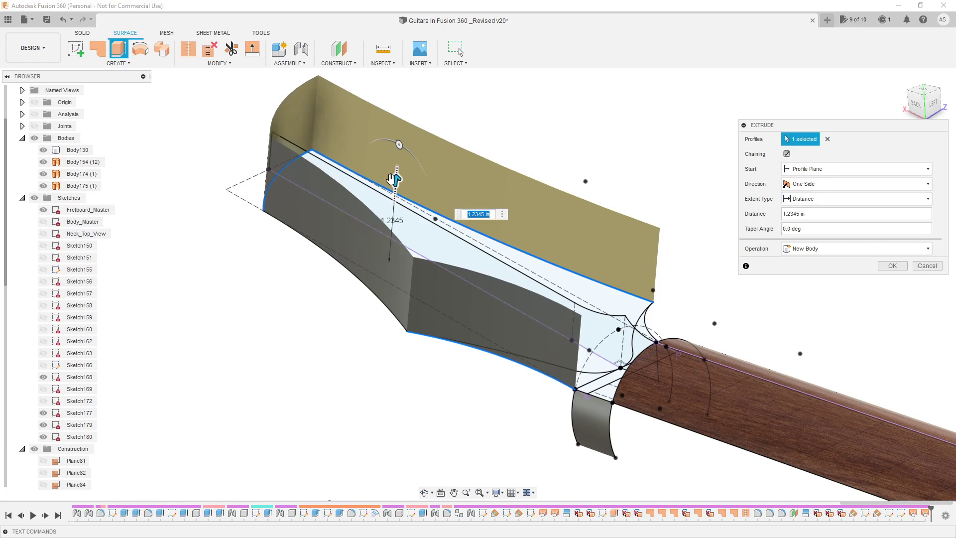
pyautogui.press('Escape')
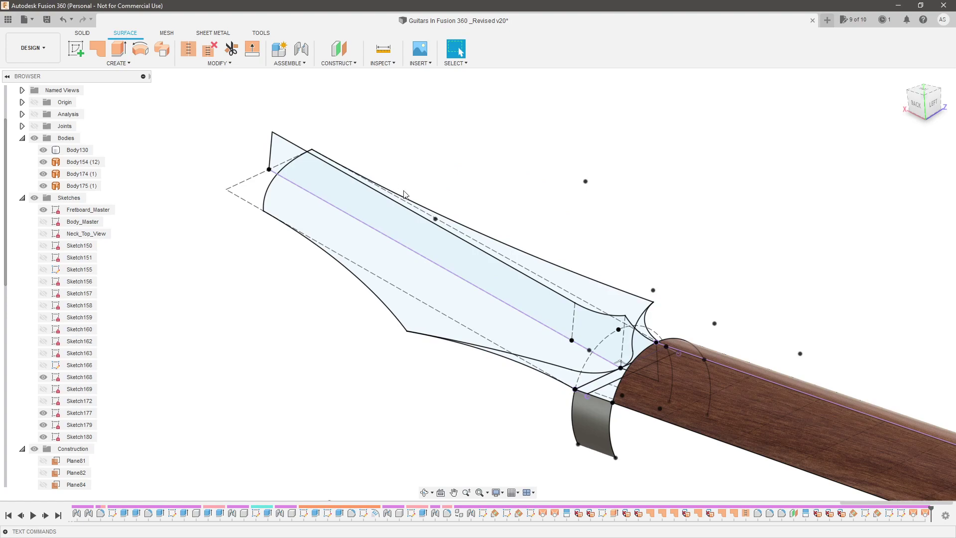
# Extrude the chained headstock outline as a new surface body up to the vertex between the line and arc of the side-view profile.
pyautogui.click(119, 49)
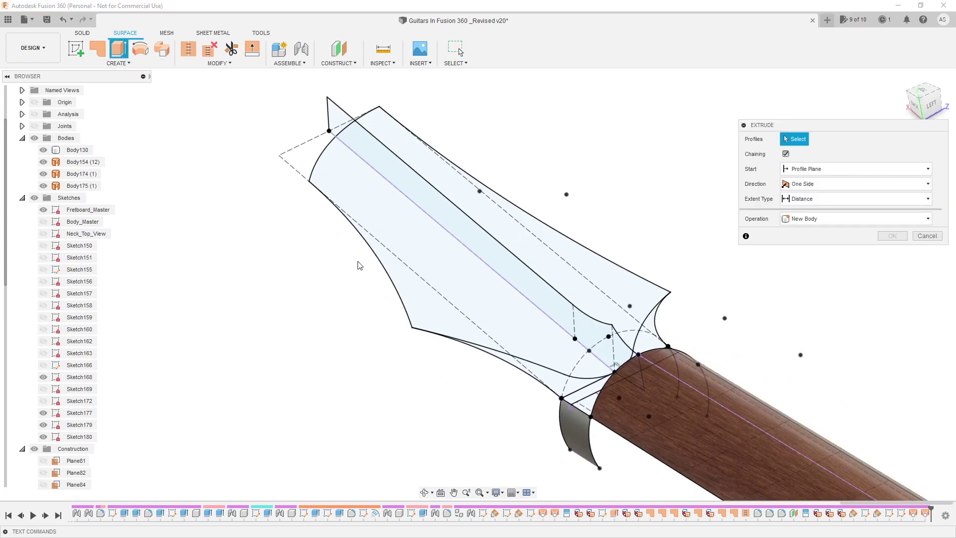
pyautogui.click(383, 272)
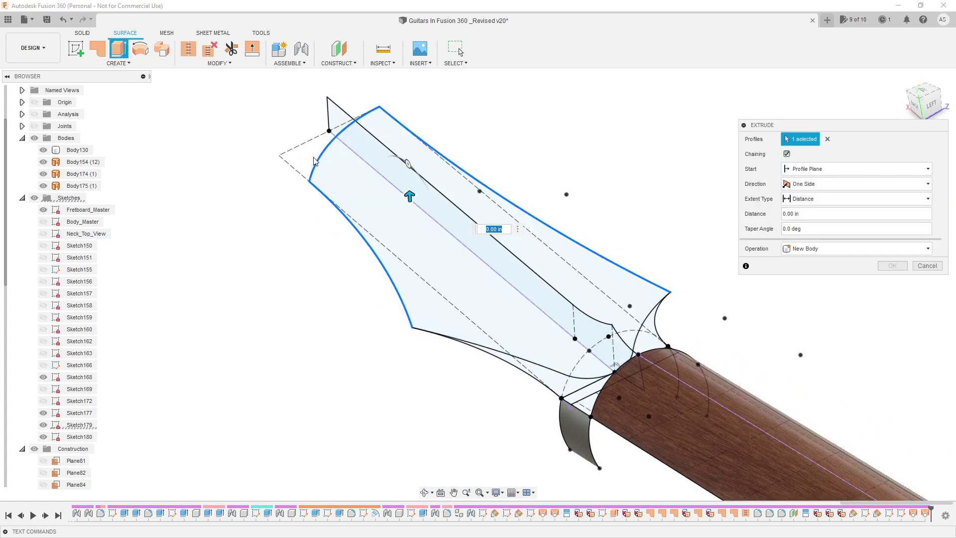
pyautogui.scroll(2, 677, 301)
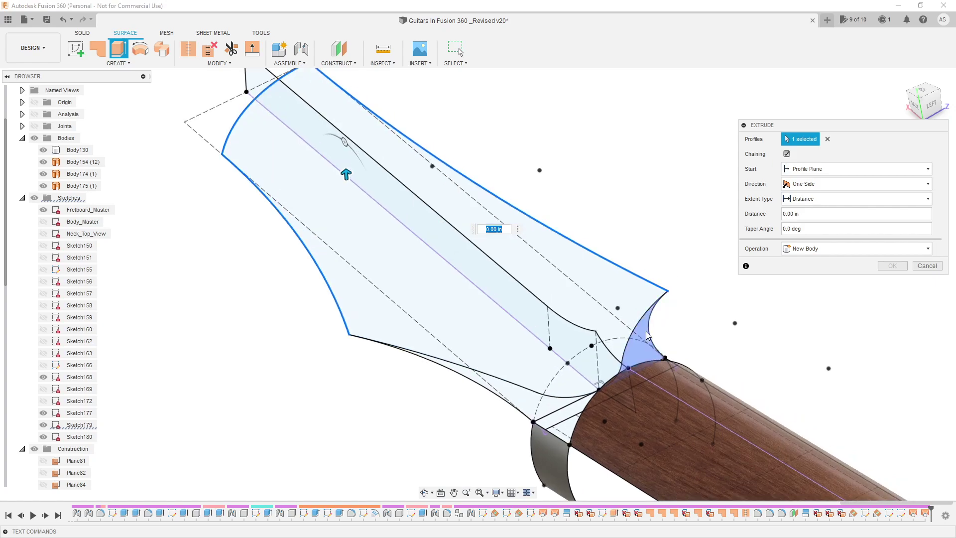
pyautogui.keyDown('shift'); pyautogui.moveTo(637, 242); pyautogui.dragTo(498, 234, button='middle'); pyautogui.keyUp('shift')
pyautogui.moveTo(324, 222); pyautogui.dragTo(329, 200)
pyautogui.click(856, 199)
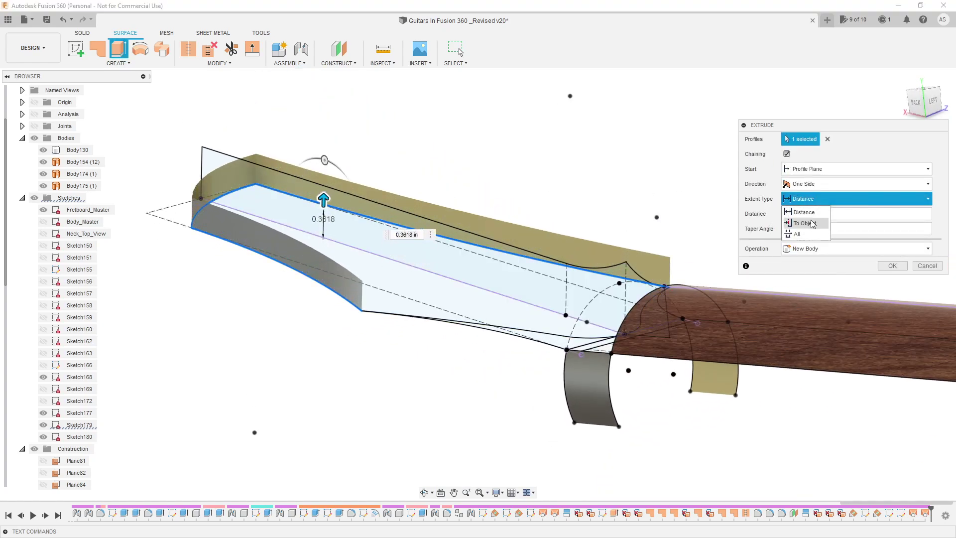
pyautogui.click(812, 225)
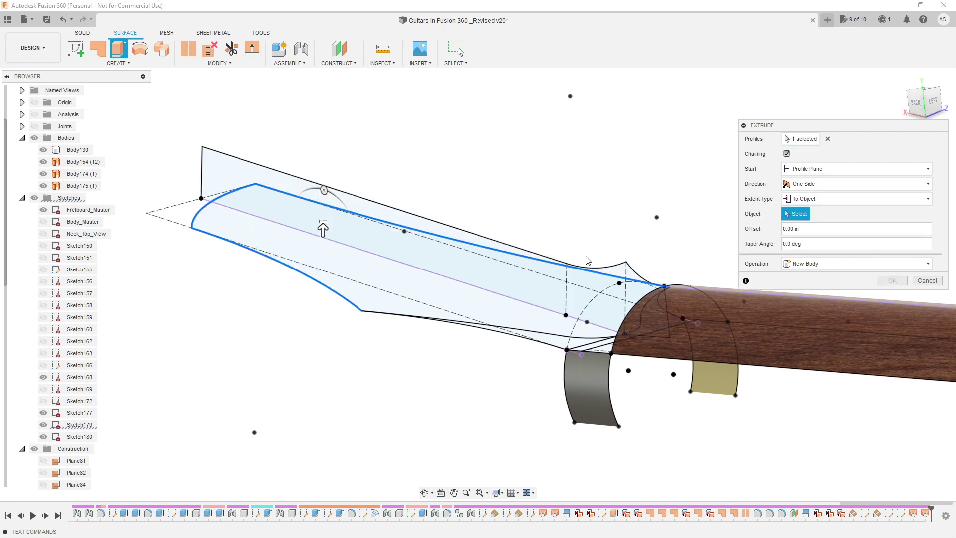
pyautogui.click(568, 266)
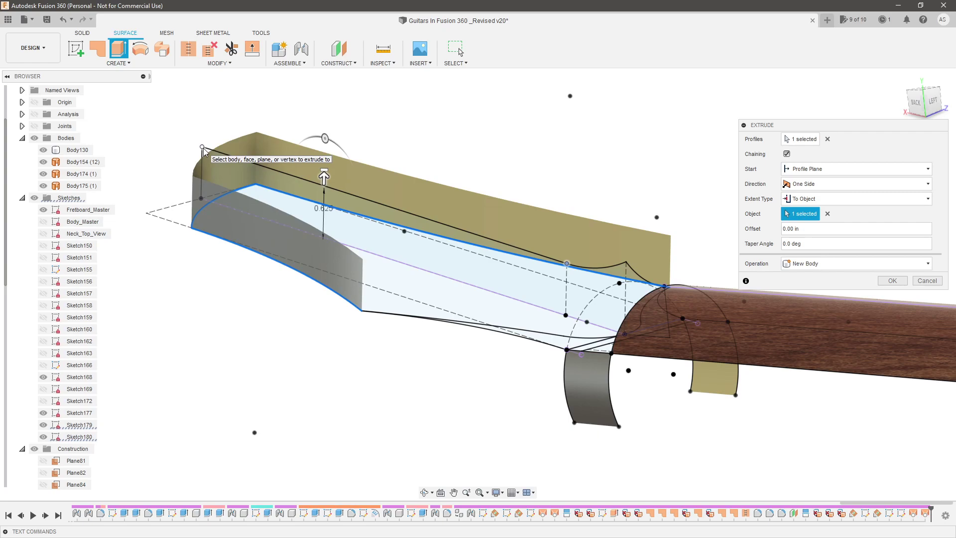
pyautogui.keyDown('shift'); pyautogui.moveTo(203, 152); pyautogui.dragTo(238, 160, button='middle'); pyautogui.keyUp('shift')
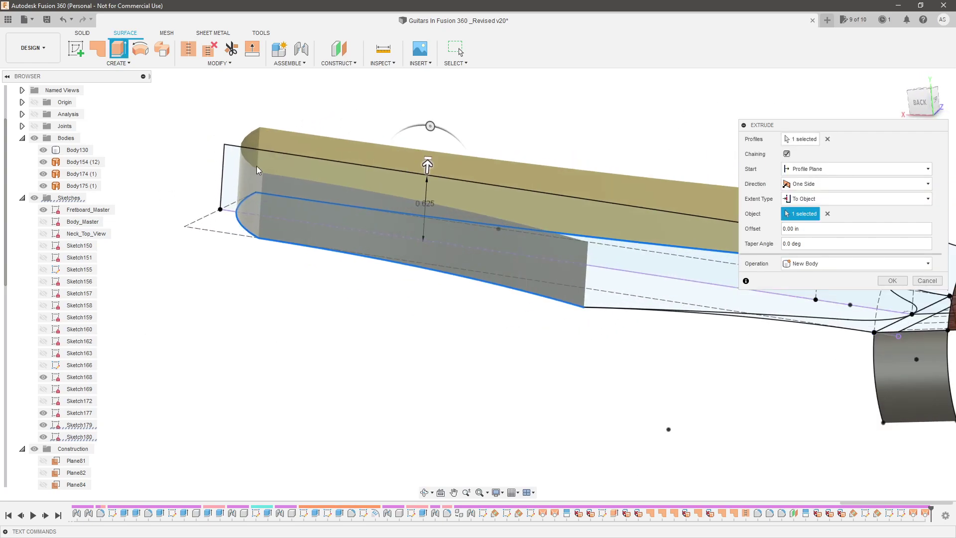
pyautogui.scroll(-3, 256, 166)
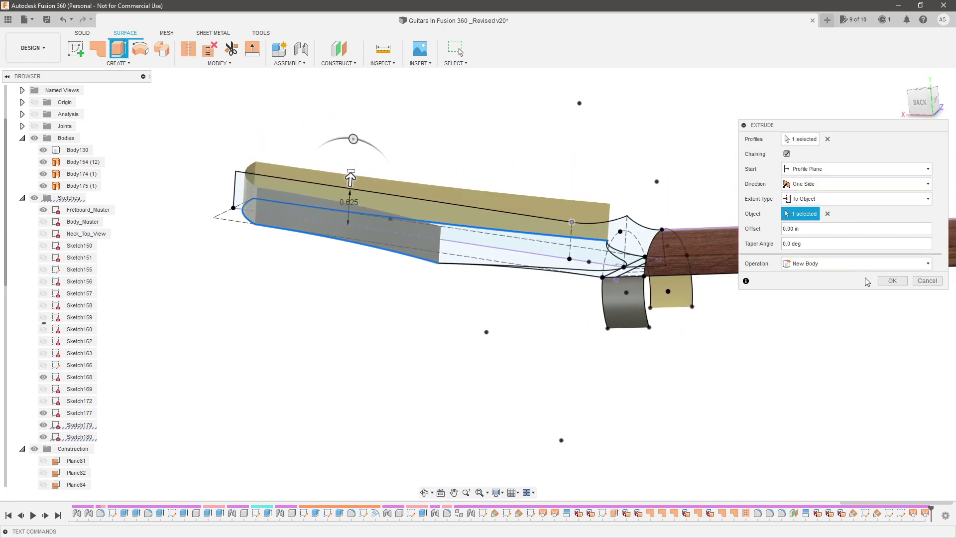
pyautogui.click(892, 281)
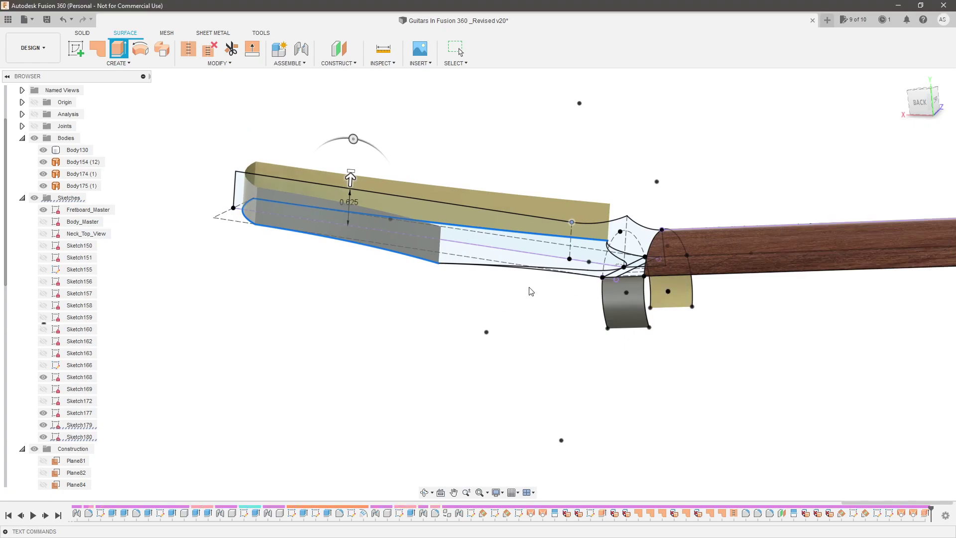
# Show Sketch179 and Sketch180 again for the headstock outline and side-view profile.
pyautogui.keyDown('shift'); pyautogui.moveTo(523, 299); pyautogui.dragTo(348, 230, button='middle'); pyautogui.keyUp('shift')
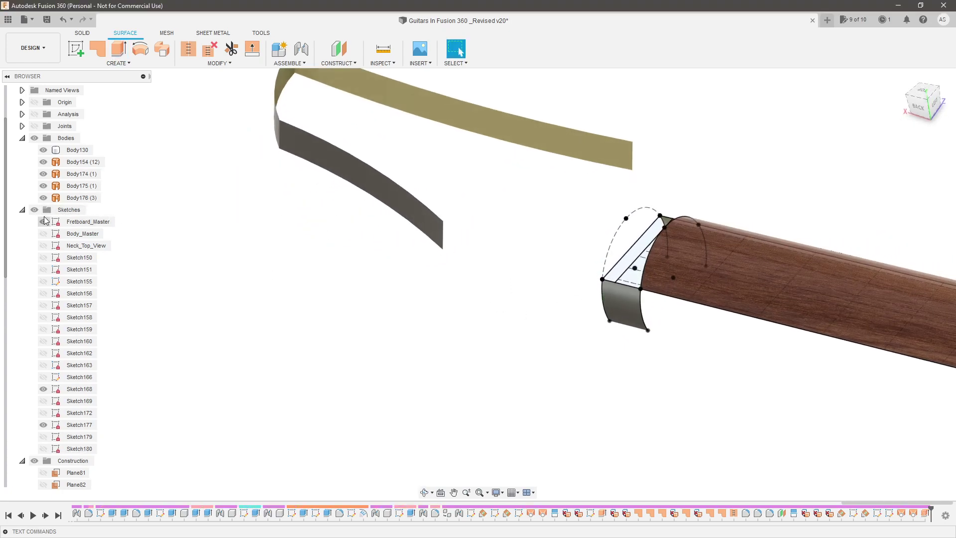
pyautogui.click(43, 437)
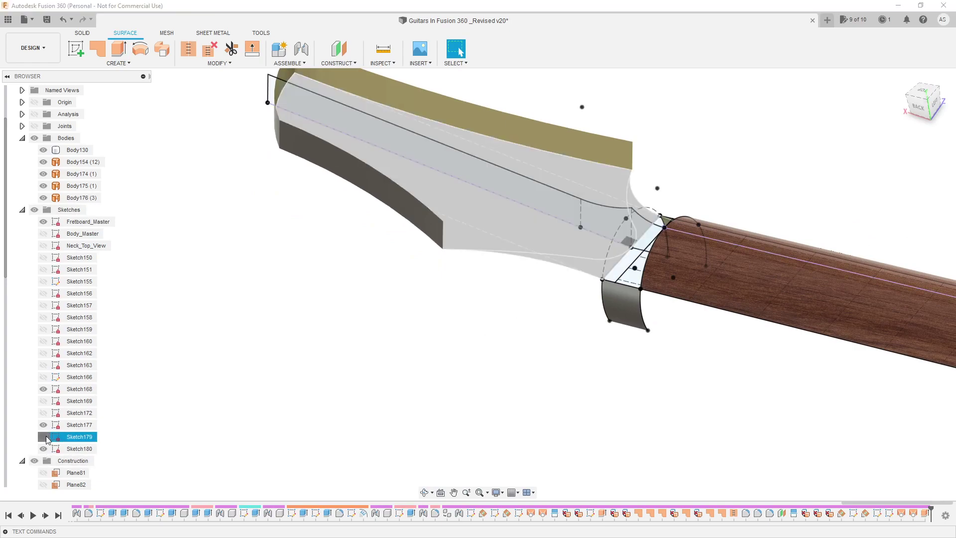
pyautogui.scroll(3, 557, 222)
pyautogui.keyDown('shift'); pyautogui.moveTo(556, 220); pyautogui.dragTo(608, 261, button='middle'); pyautogui.keyUp('shift')
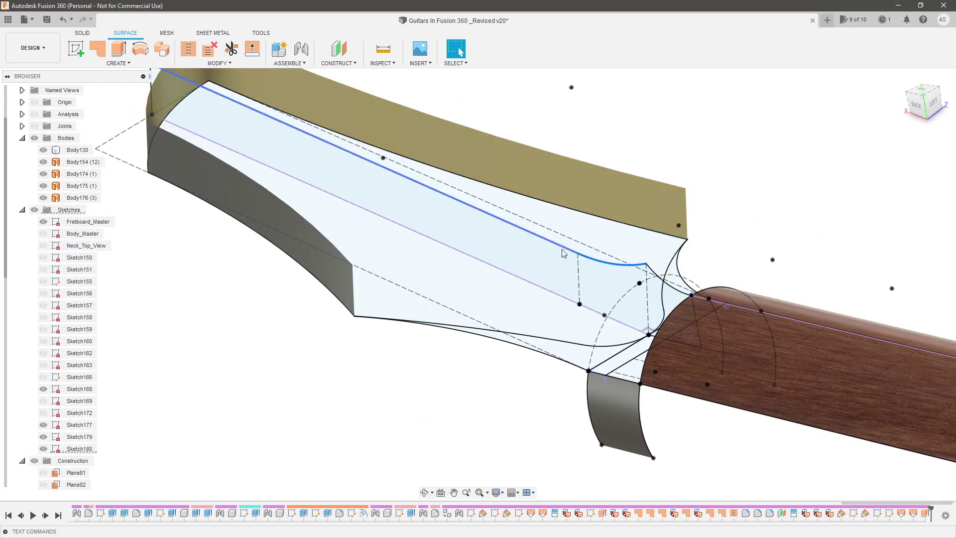
pyautogui.scroll(-3, 564, 249)
# Set up a surface extrude of the side-view profile's long line and adjoining arc, chaining off, up to the far headstock side surface's corner vertex.
pyautogui.click(557, 252)
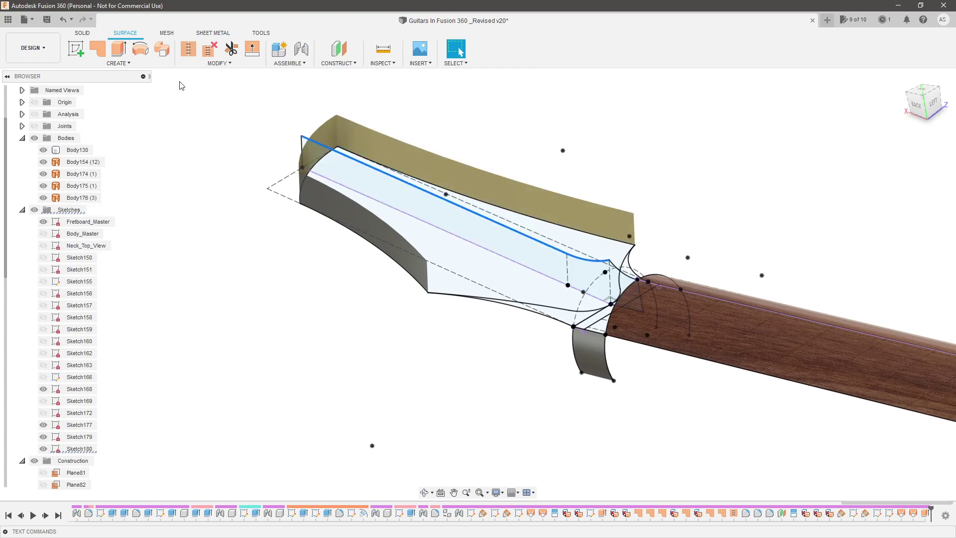
pyautogui.click(119, 49)
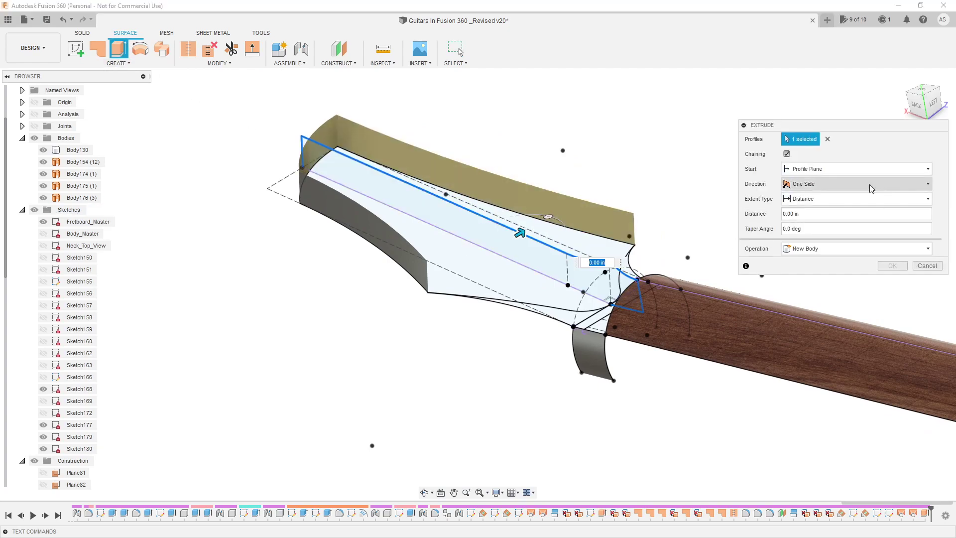
pyautogui.click(787, 154)
pyautogui.click(827, 139)
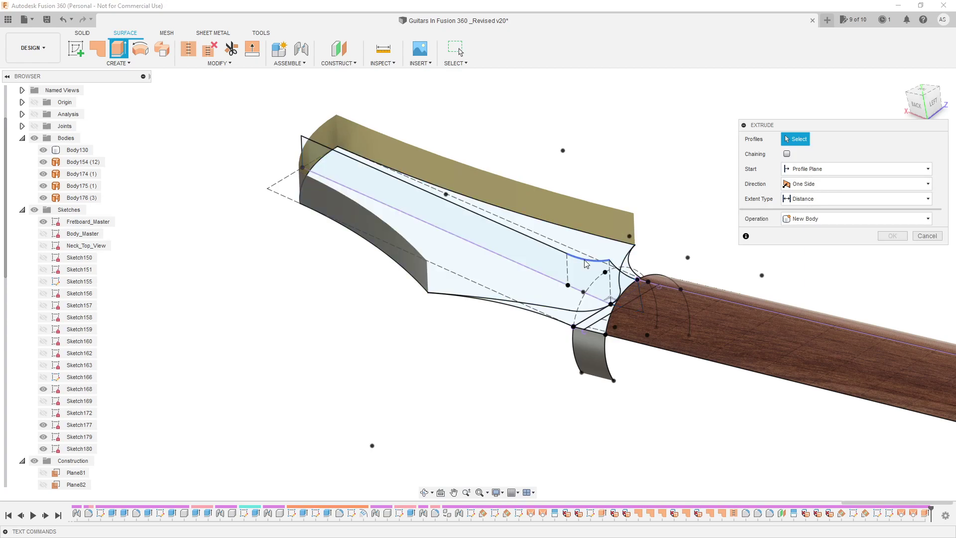
pyautogui.click(554, 251)
pyautogui.moveTo(591, 255); pyautogui.dragTo(627, 209)
pyautogui.click(829, 200)
pyautogui.click(805, 223)
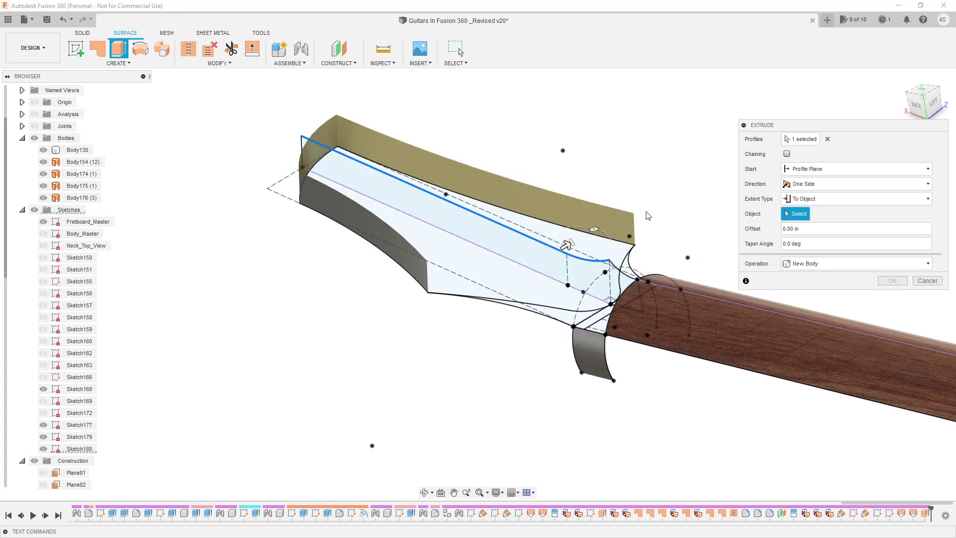
pyautogui.click(633, 213)
# Make the extrude two-sided, end side 2 at the opposite headstock side surface's corner vertex, and create it as a new body.
pyautogui.click(817, 183)
pyautogui.click(812, 197)
pyautogui.click(827, 288)
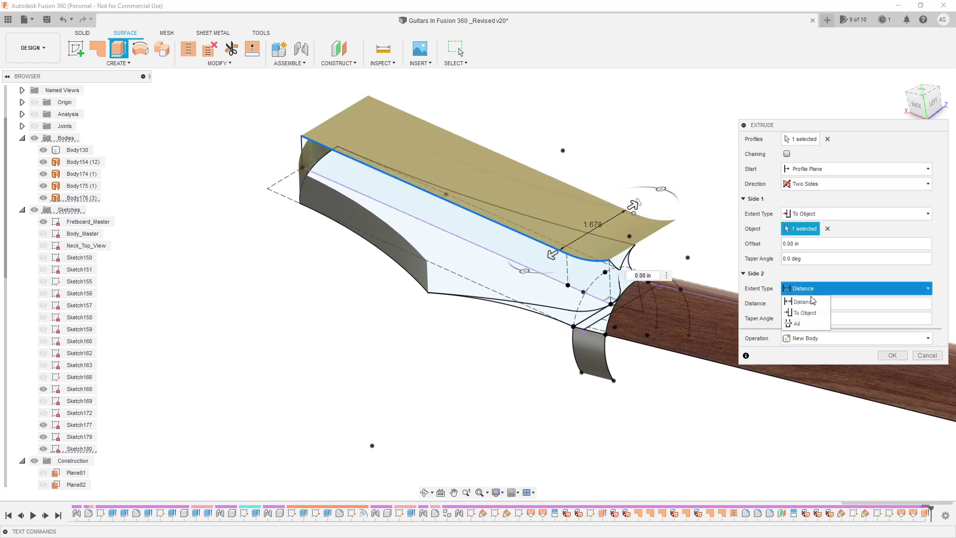
pyautogui.click(807, 314)
pyautogui.click(426, 261)
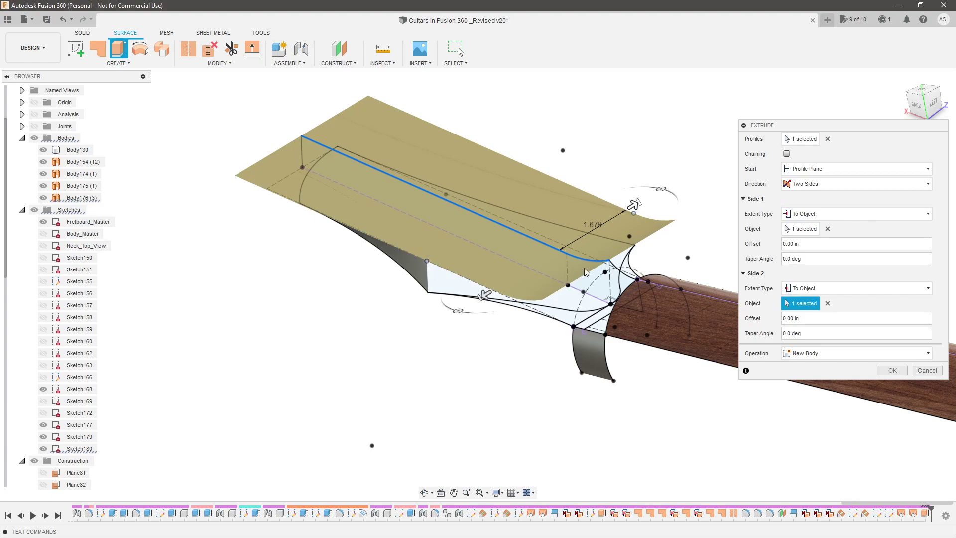
pyautogui.click(894, 373)
# Set up a Split Face on both the flat and curved faces of the two-sided extruded surface.
pyautogui.keyDown('shift'); pyautogui.moveTo(664, 246); pyautogui.dragTo(506, 326, button='middle'); pyautogui.keyUp('shift')
pyautogui.scroll(-2, 514, 321)
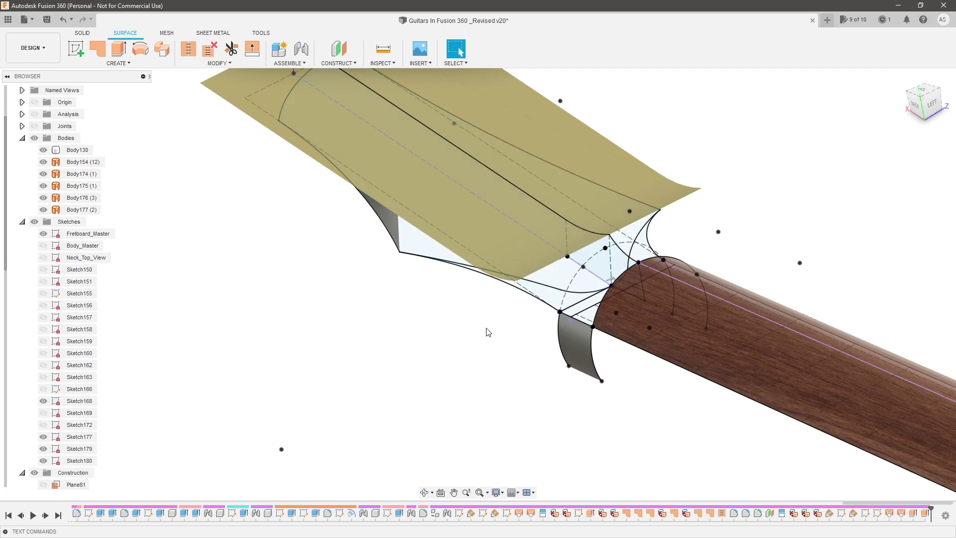
pyautogui.click(215, 63)
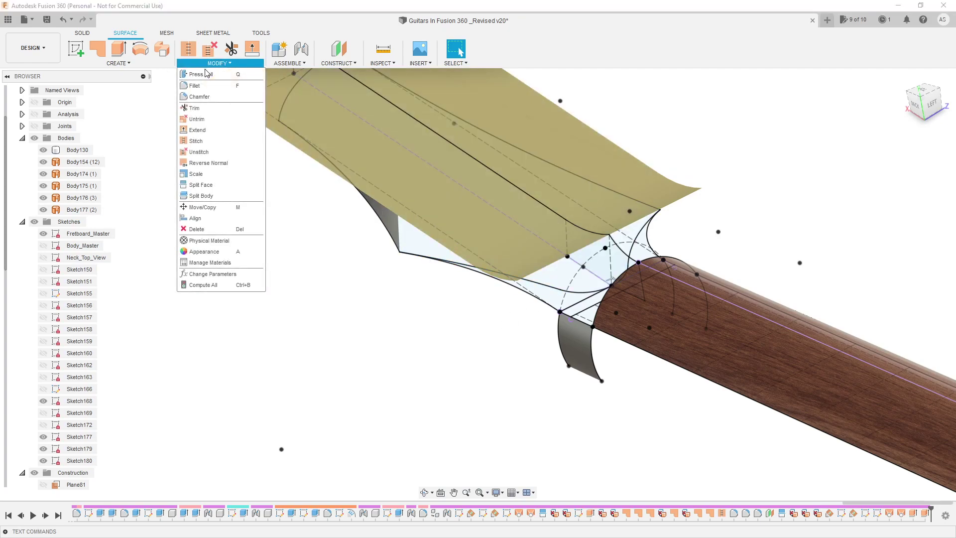
pyautogui.click(223, 187)
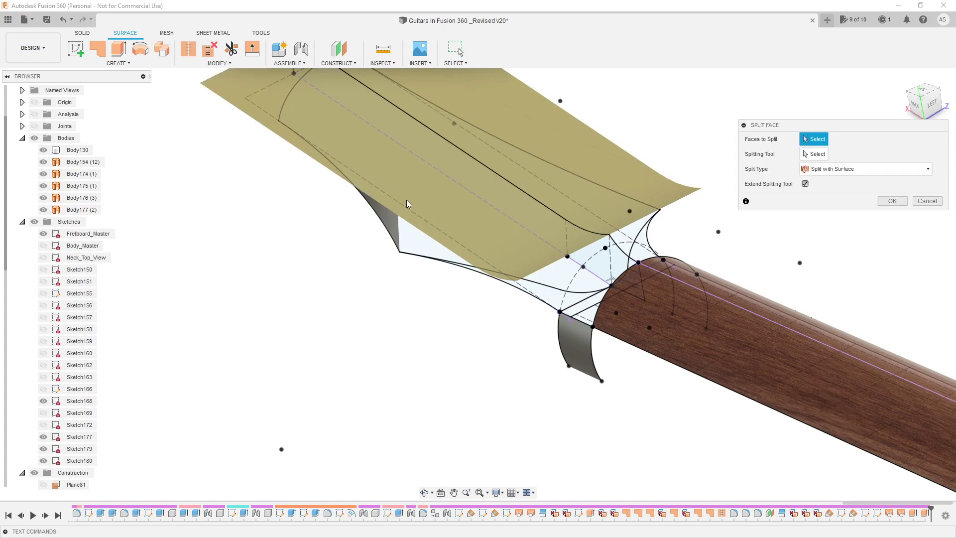
pyautogui.click(684, 213)
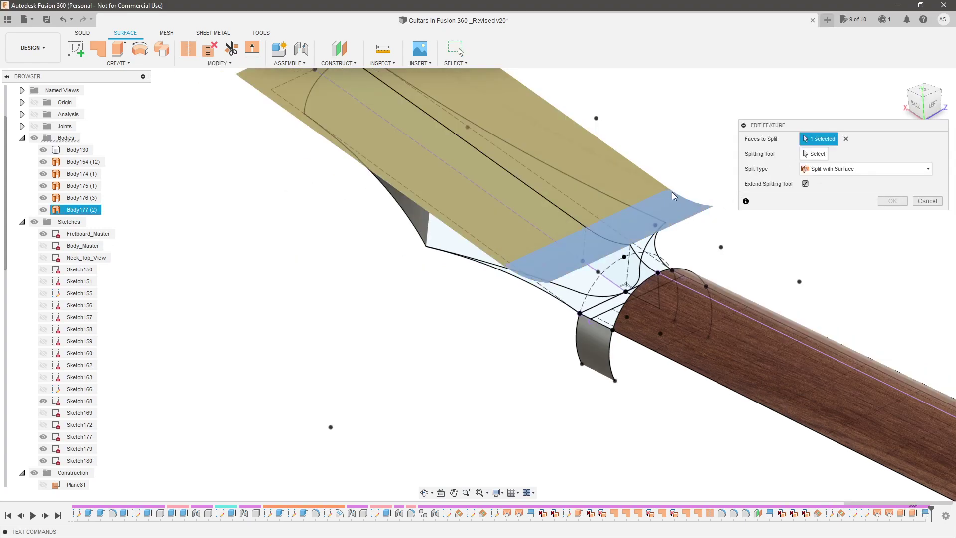
pyautogui.click(638, 180)
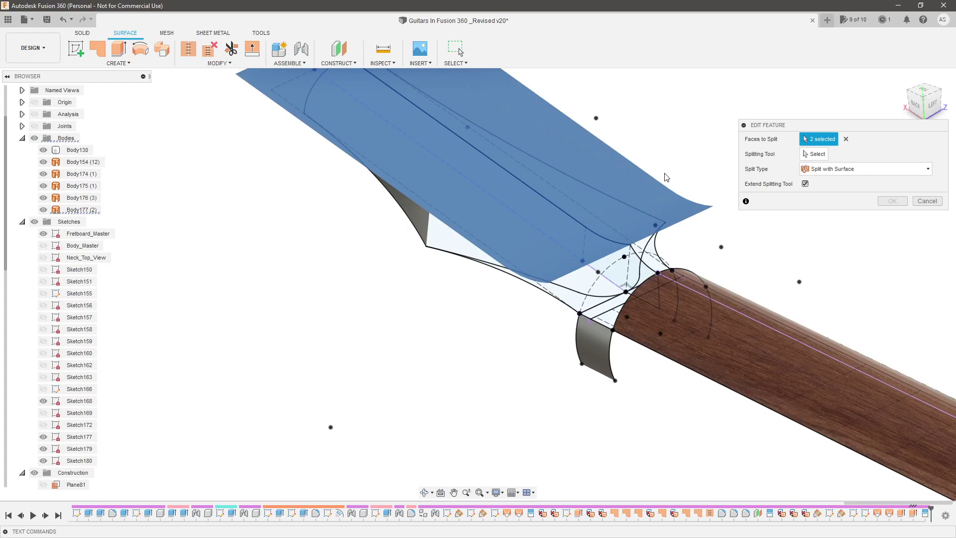
# Split both selected faces with the headstock outline sketch as the splitting tool, hiding Body176, and apply the Split Face.
pyautogui.click(819, 155)
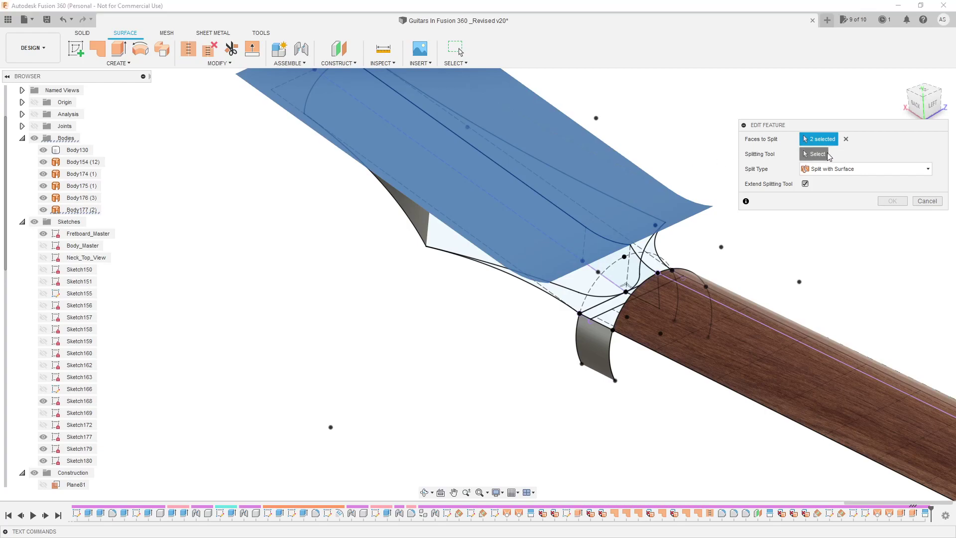
pyautogui.click(582, 292)
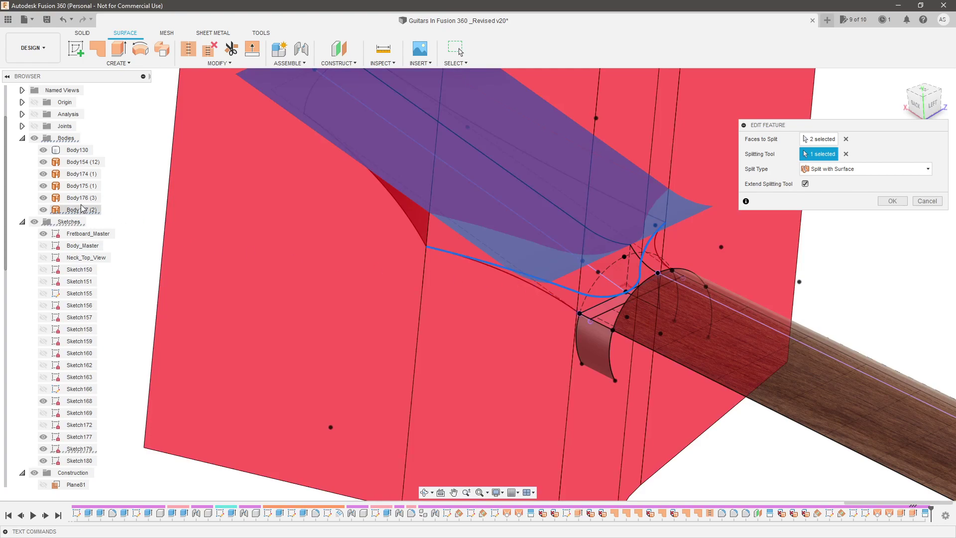
pyautogui.click(43, 199)
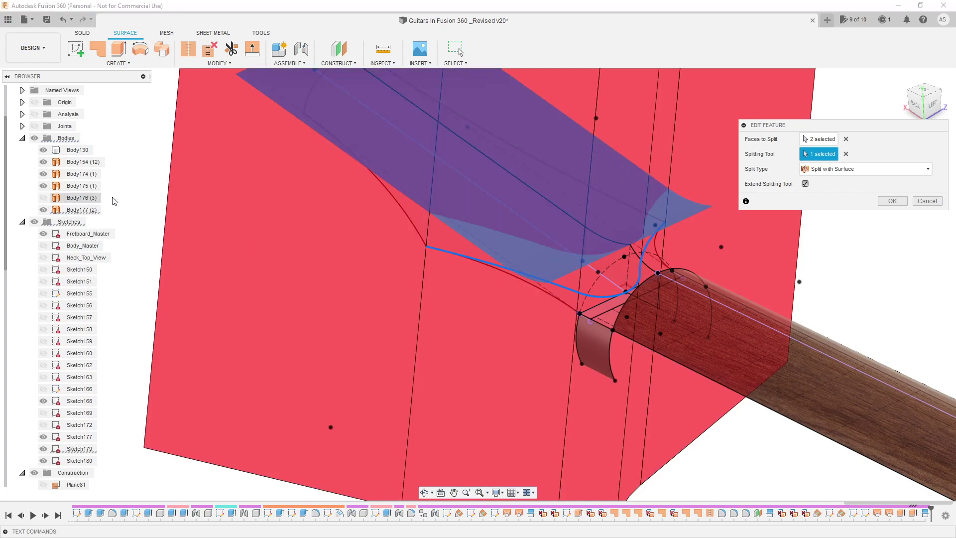
pyautogui.keyDown('shift'); pyautogui.moveTo(380, 230); pyautogui.dragTo(380, 230, button='middle'); pyautogui.keyUp('shift')
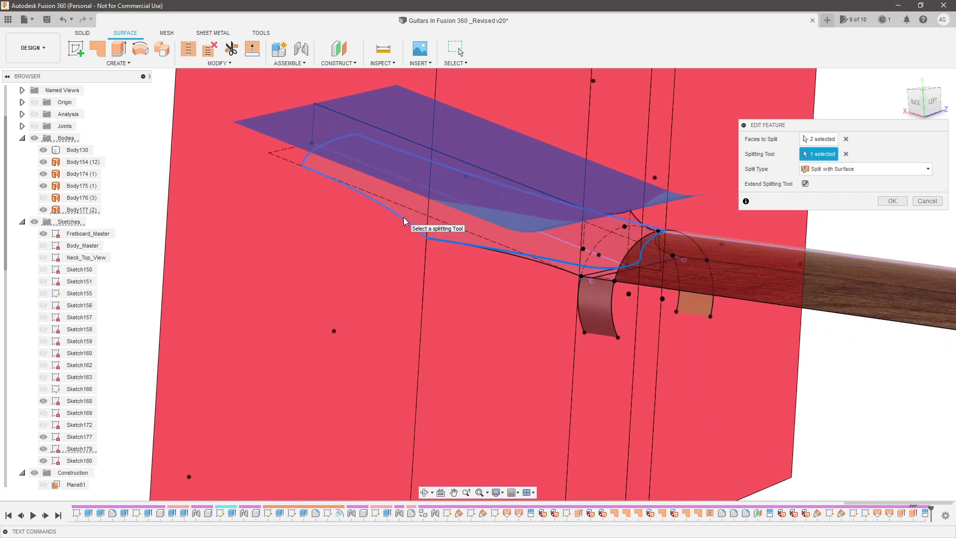
pyautogui.keyDown('shift'); pyautogui.moveTo(403, 217); pyautogui.dragTo(363, 250, button='middle'); pyautogui.keyUp('shift')
pyautogui.scroll(-4, 453, 255)
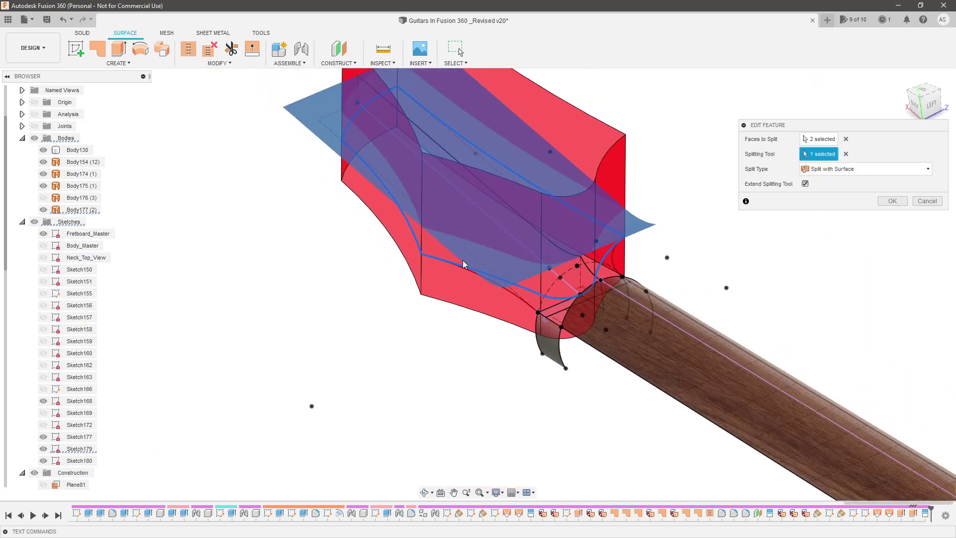
pyautogui.scroll(4, 481, 214)
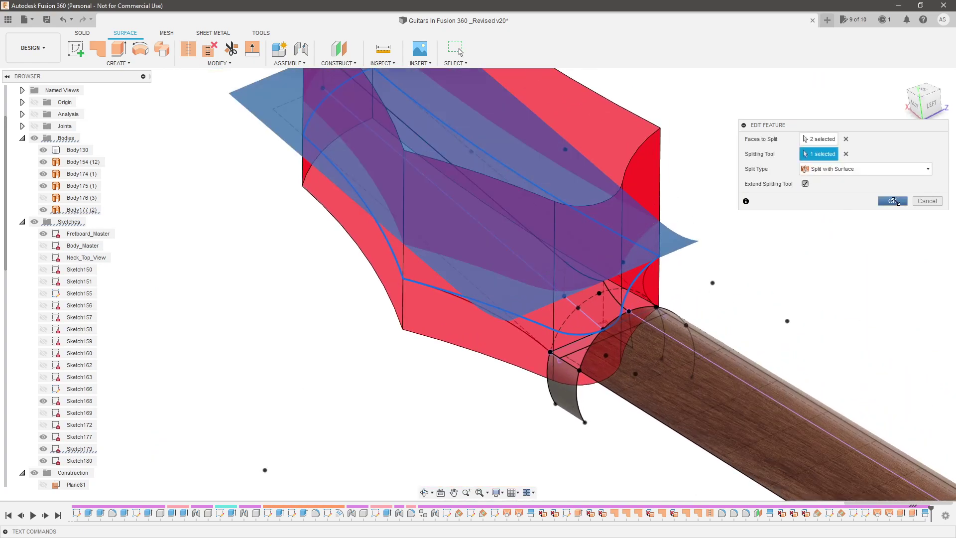
pyautogui.click(893, 201)
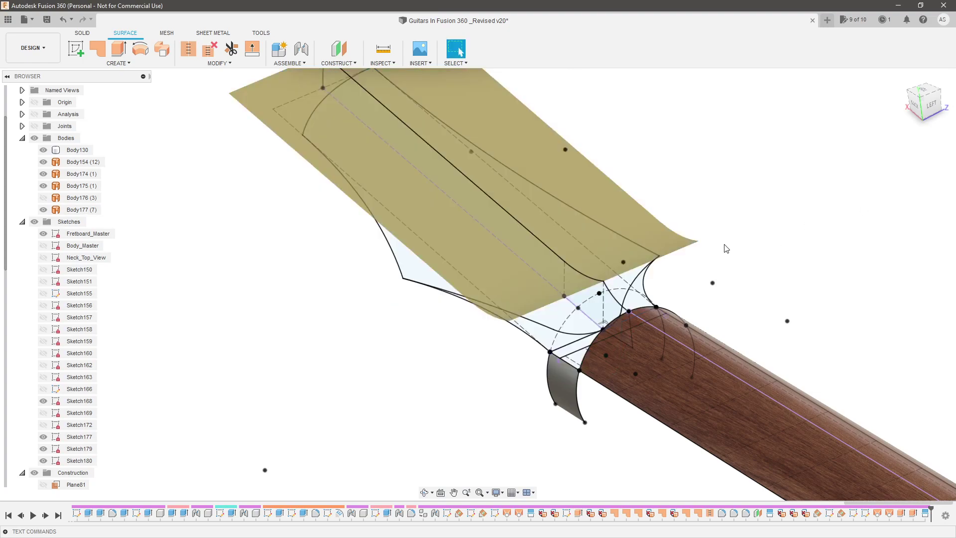
# Delete the split faces lying outside the headstock outline and show Body176 again.
pyautogui.click(652, 241)
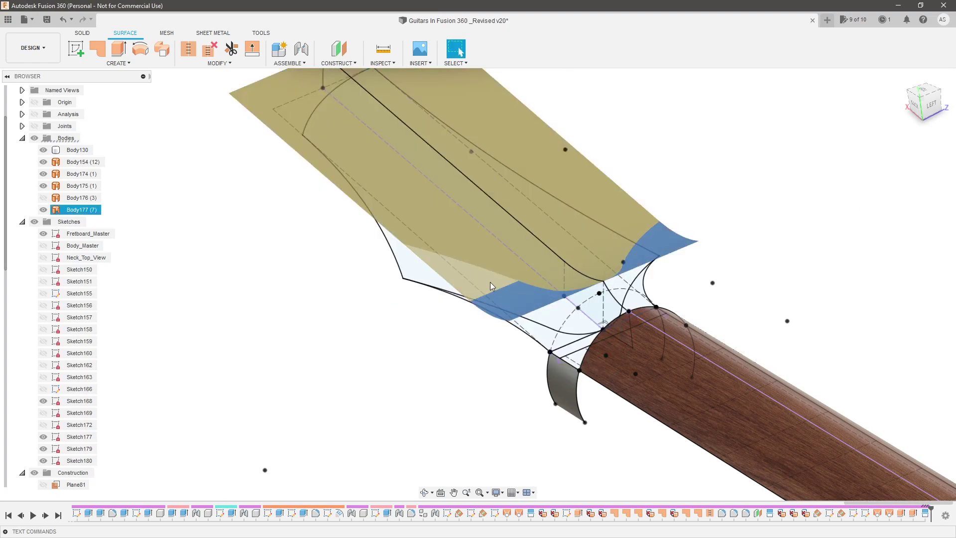
pyautogui.click(496, 96)
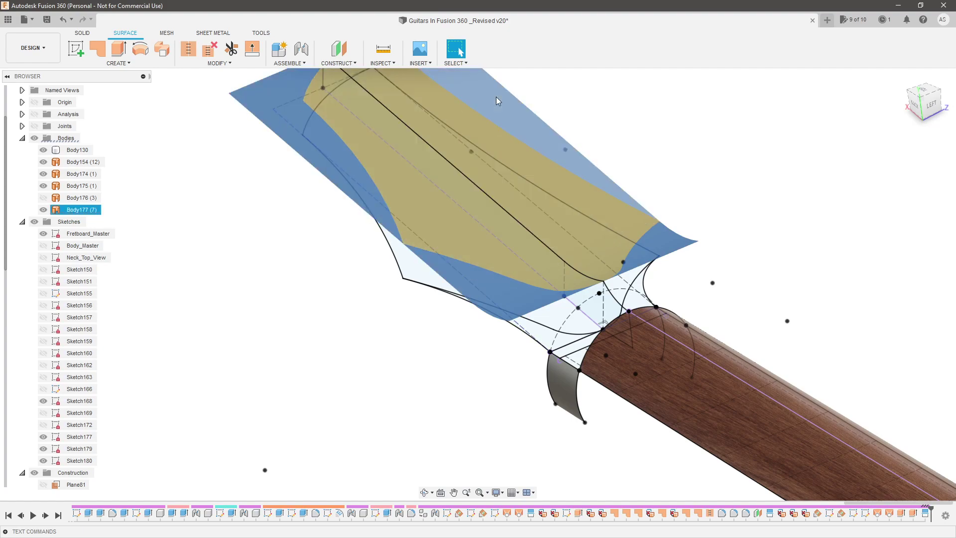
pyautogui.press('Delete')
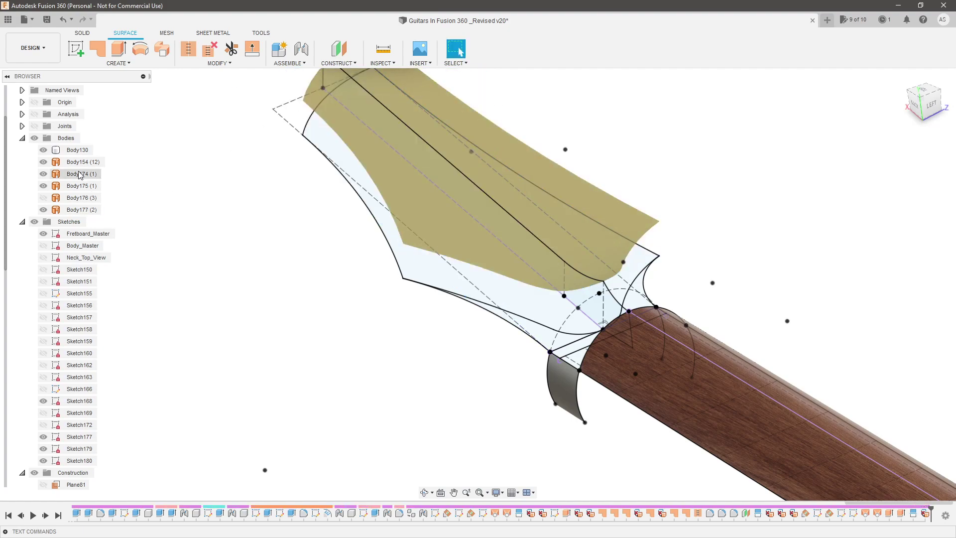
pyautogui.click(43, 198)
pyautogui.keyDown('shift'); pyautogui.moveTo(305, 262); pyautogui.dragTo(508, 359, button='middle'); pyautogui.keyUp('shift')
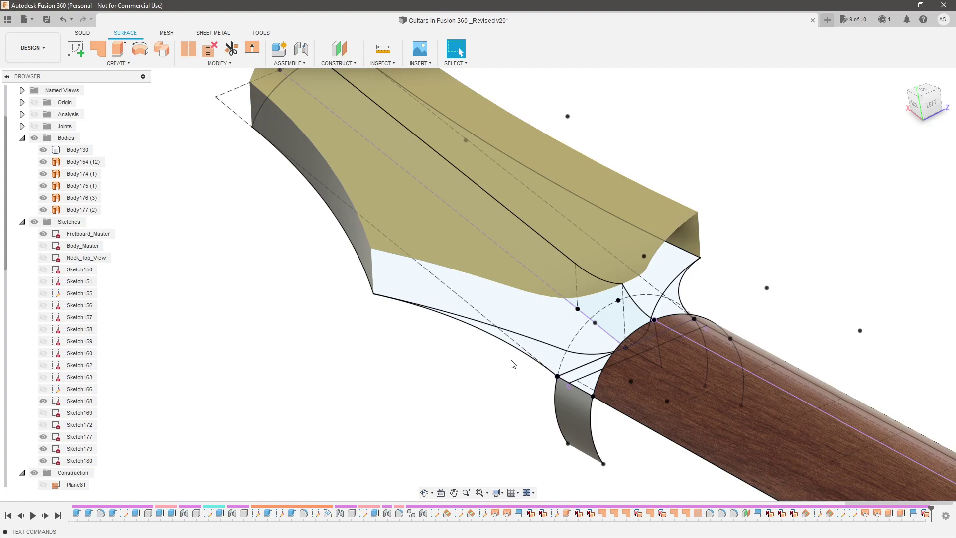
pyautogui.keyDown('shift'); pyautogui.moveTo(513, 364); pyautogui.dragTo(712, 323, button='middle'); pyautogui.keyUp('shift')
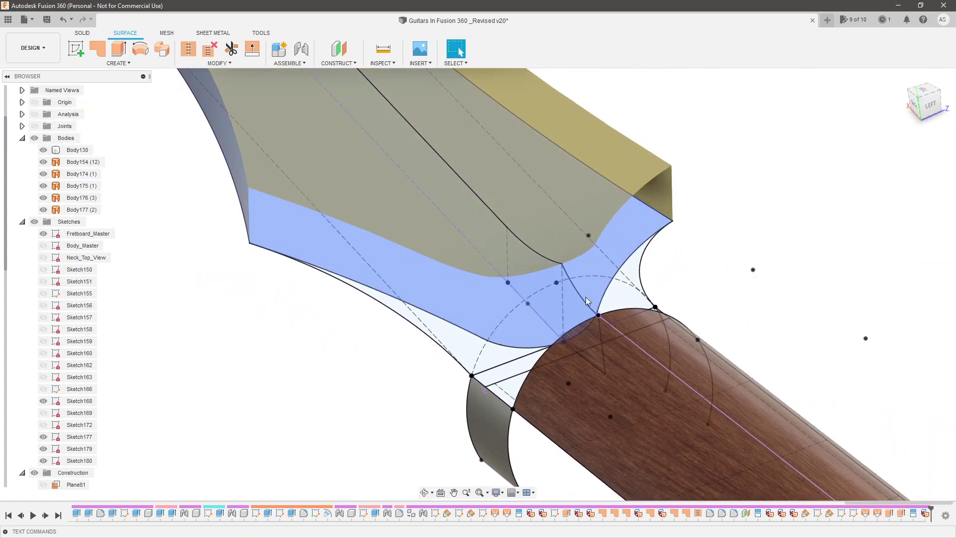
pyautogui.click(119, 48)
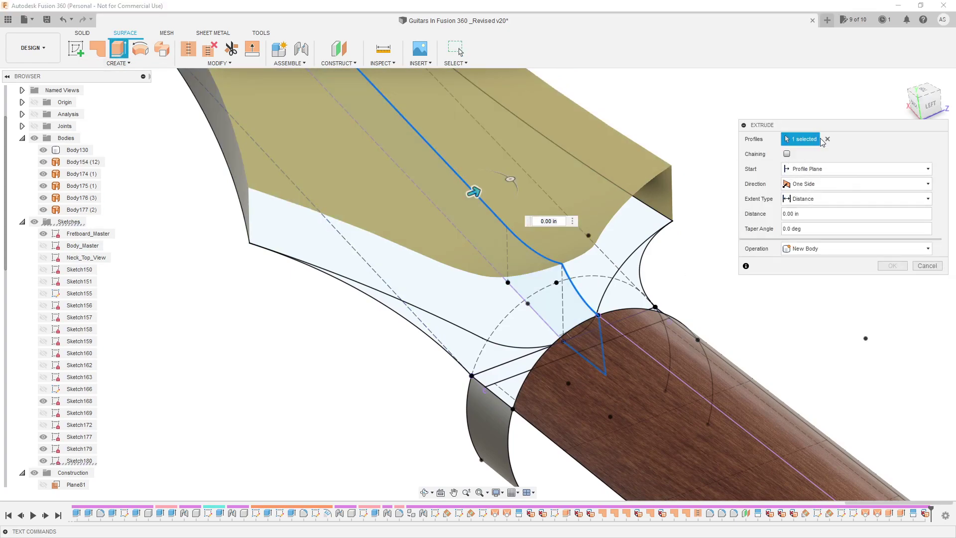
pyautogui.click(828, 139)
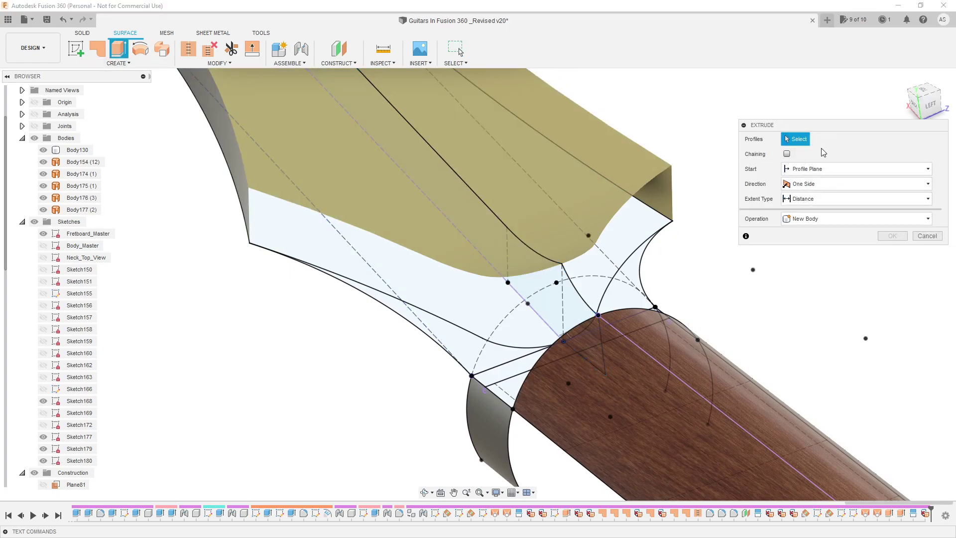
pyautogui.click(577, 293)
pyautogui.moveTo(645, 274); pyautogui.dragTo(671, 268)
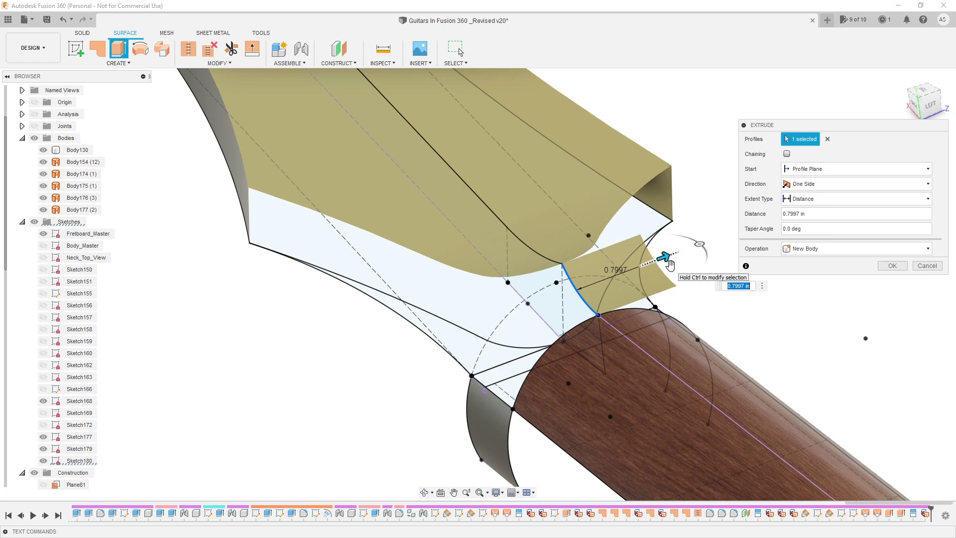
pyautogui.scroll(5, 564, 264)
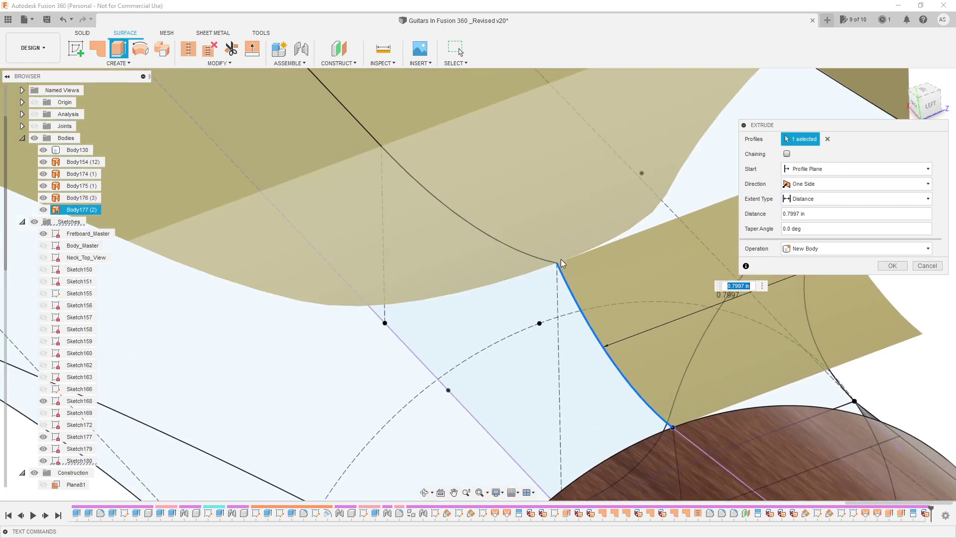
pyautogui.scroll(5, 562, 259)
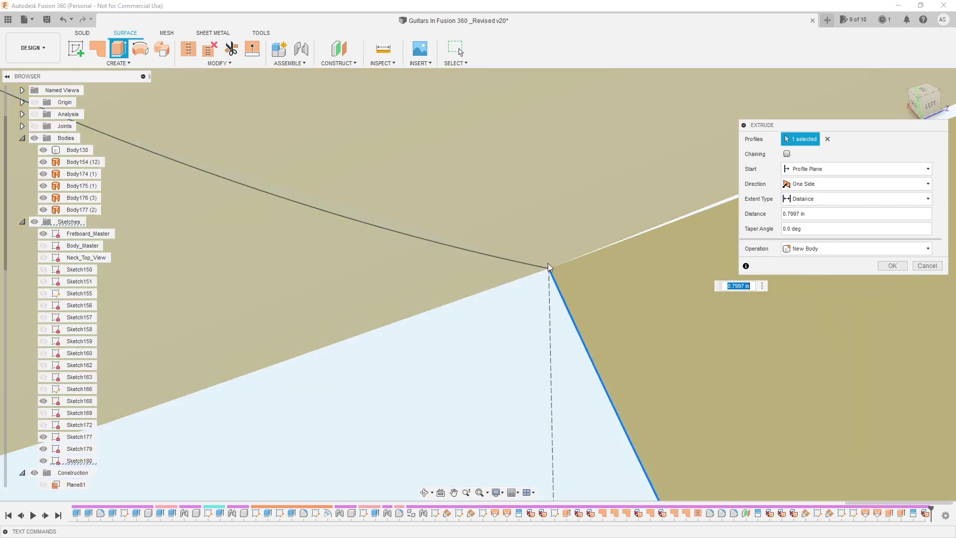
pyautogui.scroll(-5, 550, 277)
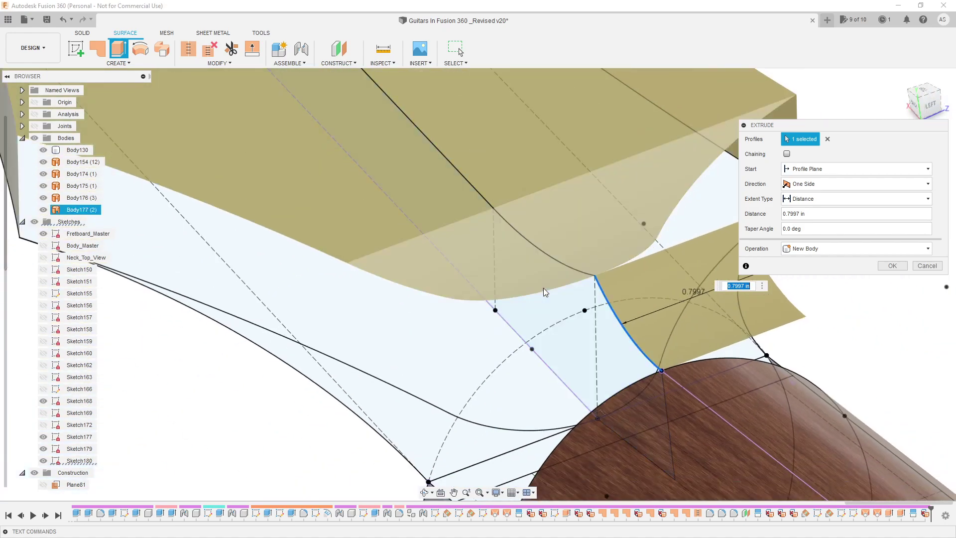
pyautogui.scroll(-5, 584, 287)
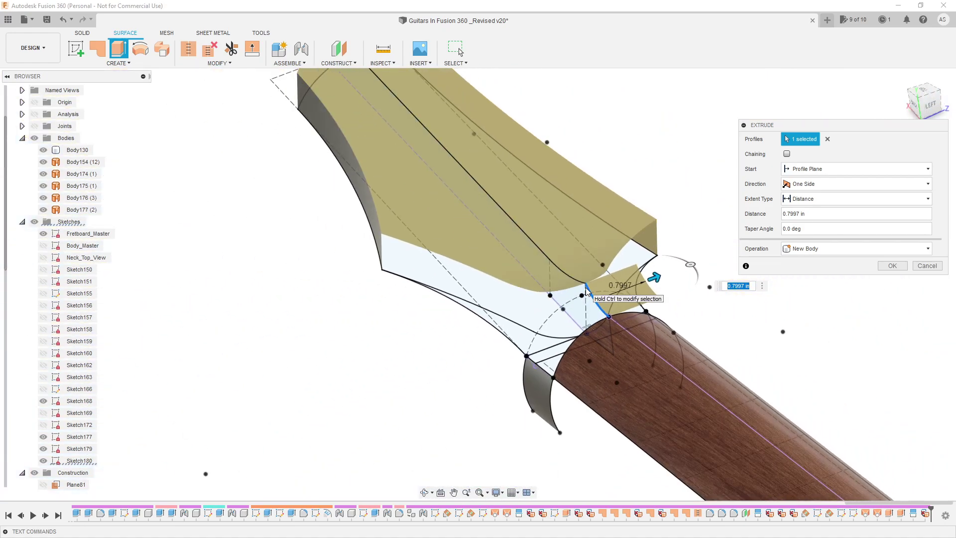
pyautogui.press('Escape')
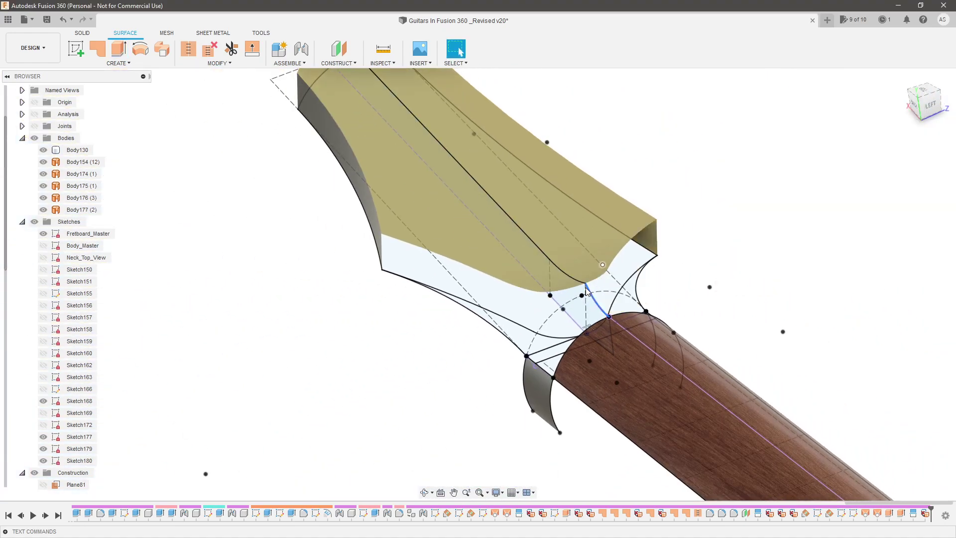
# Hide all sketches and set up a surface Loft from the neck's upper end edge to the adjacent rounded edge of the headstock surface.
pyautogui.click(34, 221)
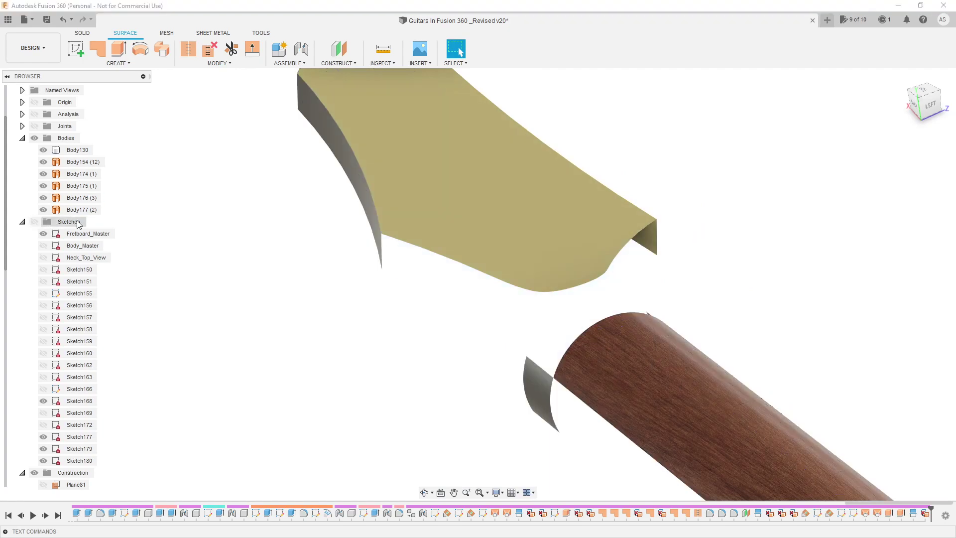
pyautogui.scroll(3, 644, 286)
pyautogui.click(635, 311)
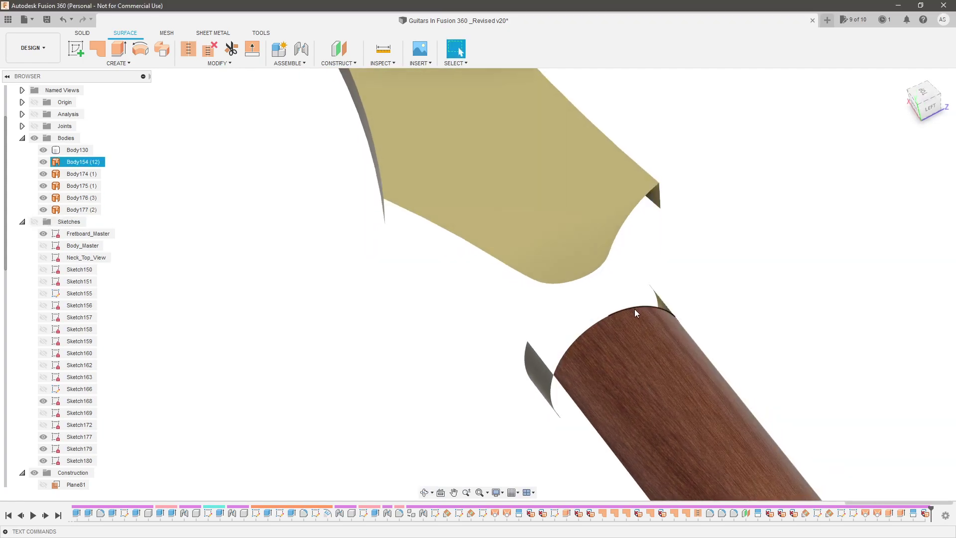
pyautogui.click(634, 310)
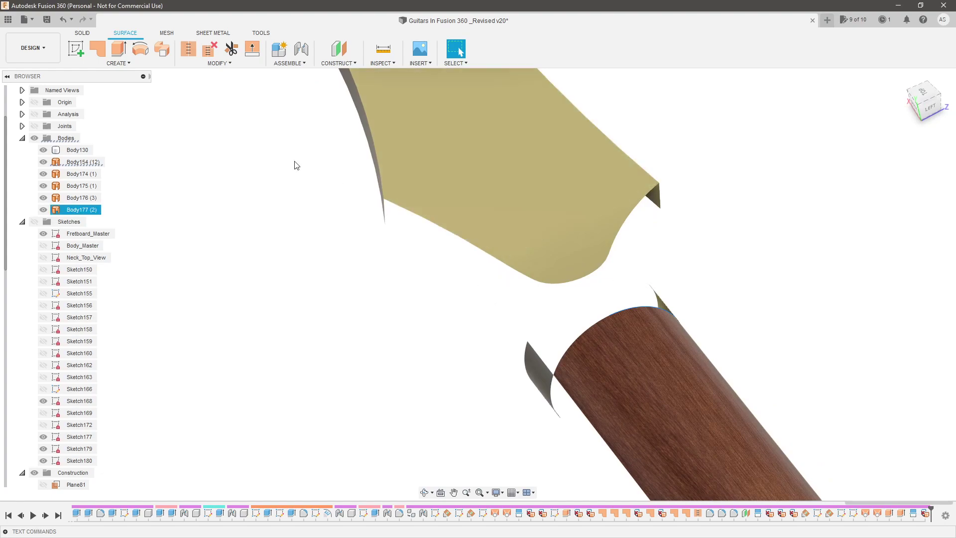
pyautogui.click(118, 63)
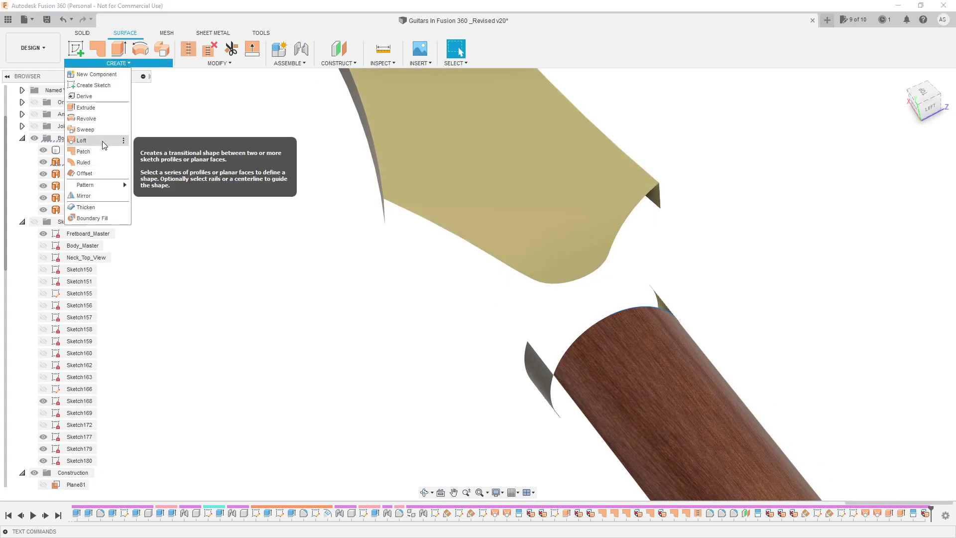
pyautogui.click(81, 140)
pyautogui.scroll(3, 592, 293)
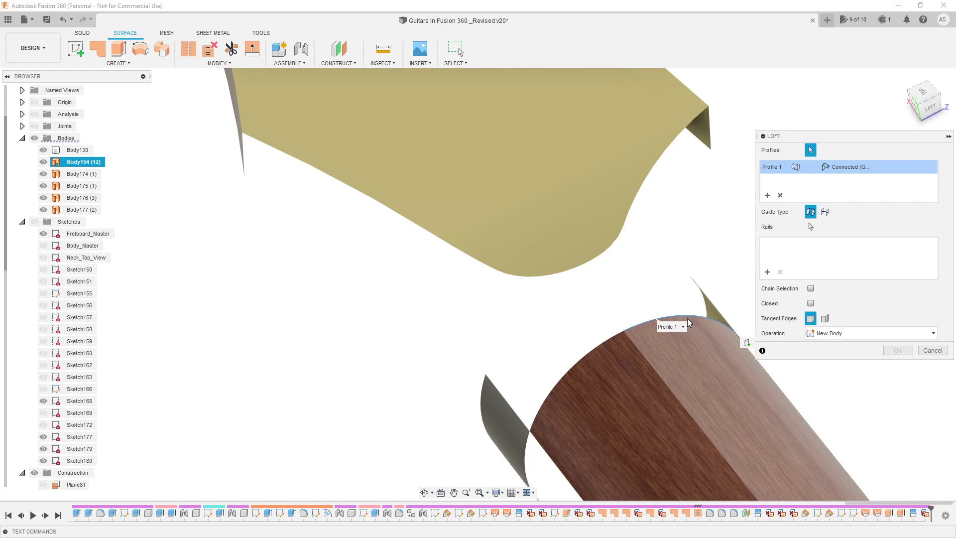
pyautogui.click(606, 256)
pyautogui.keyDown('shift'); pyautogui.moveTo(623, 229); pyautogui.dragTo(650, 218, button='middle'); pyautogui.keyUp('shift')
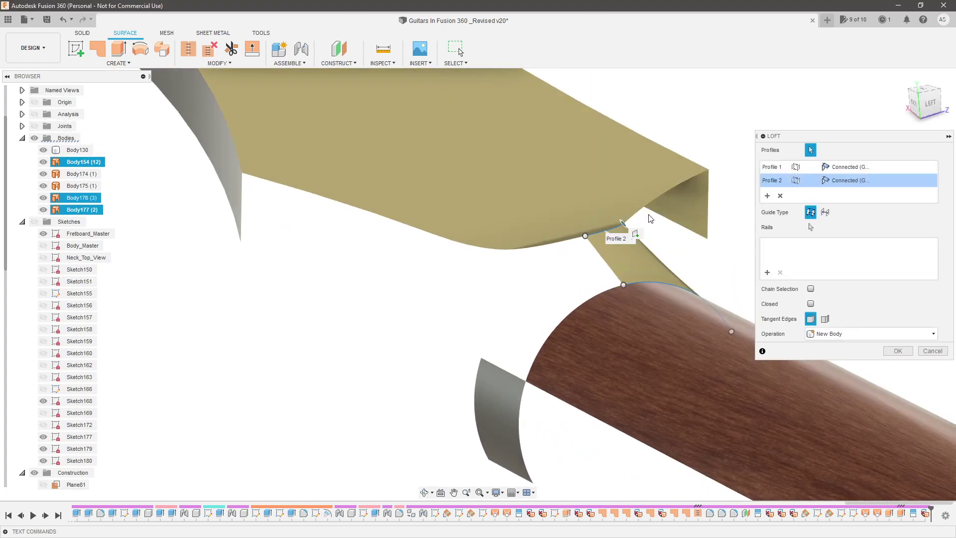
# Show the sketches, guide the loft with the side-view transition arc as a rail, set Profile 1 to Curvature (G2), and create it as a new body.
pyautogui.click(763, 274)
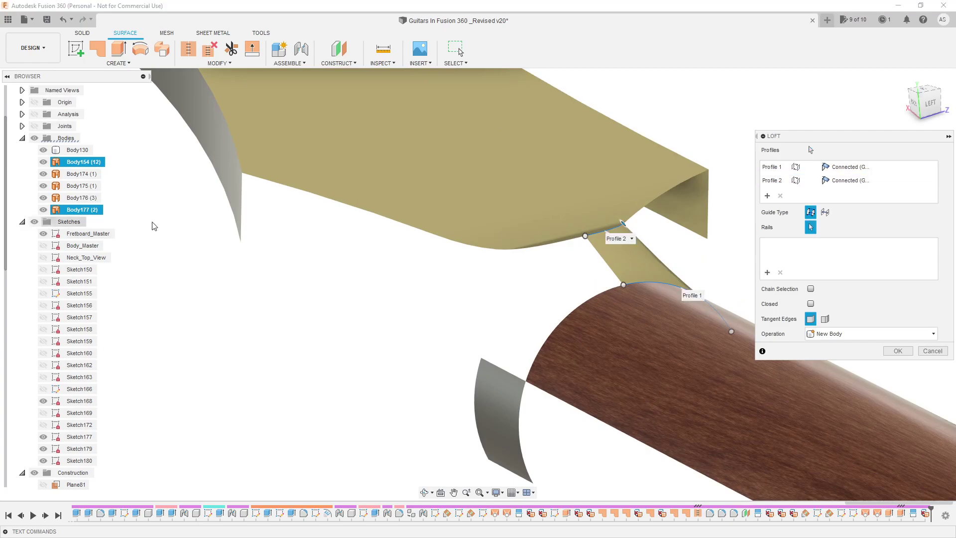
pyautogui.click(602, 267)
pyautogui.keyDown('shift'); pyautogui.moveTo(653, 243); pyautogui.dragTo(409, 321, button='middle'); pyautogui.keyUp('shift')
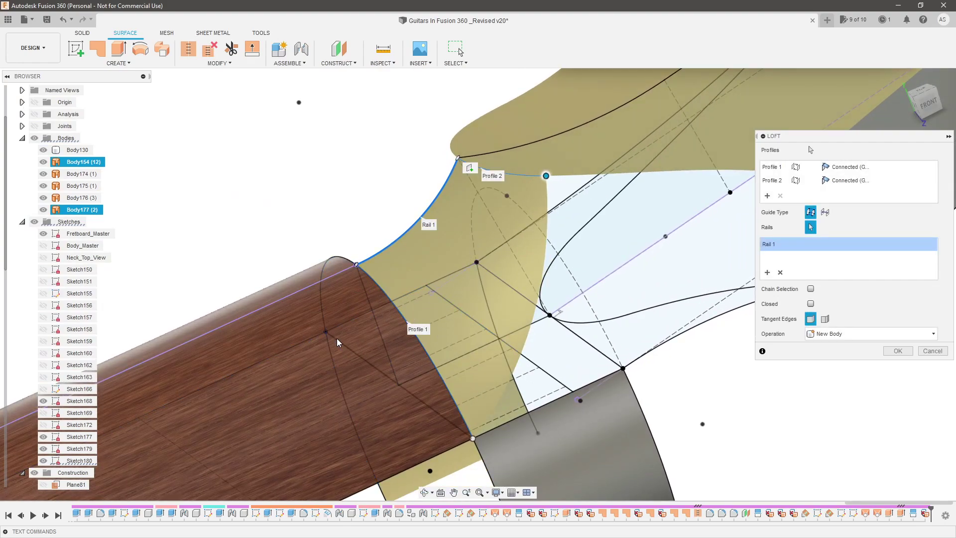
pyautogui.click(847, 167)
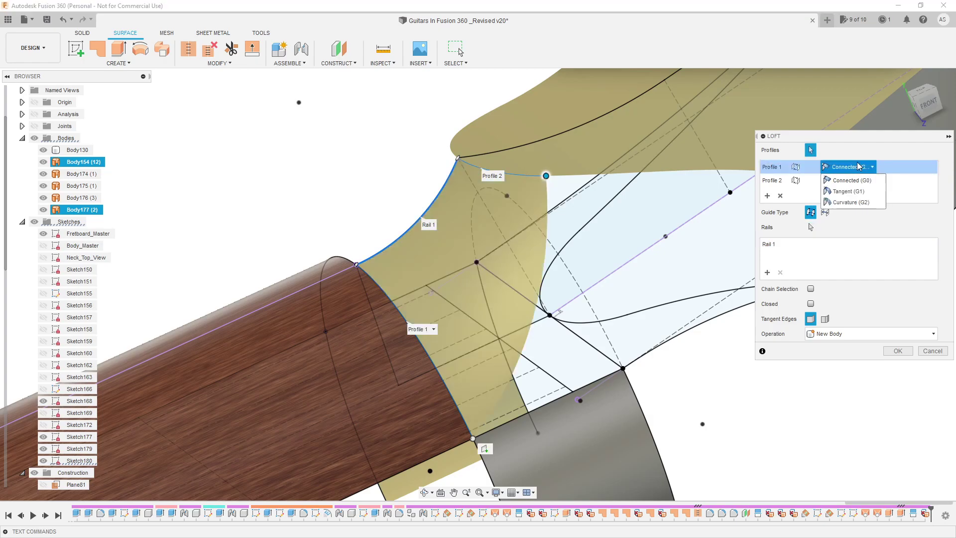
pyautogui.click(849, 200)
pyautogui.keyDown('shift'); pyautogui.moveTo(727, 269); pyautogui.dragTo(737, 309, button='middle'); pyautogui.keyUp('shift')
pyautogui.click(898, 366)
pyautogui.keyDown('shift'); pyautogui.moveTo(658, 297); pyautogui.dragTo(616, 237, button='middle'); pyautogui.keyUp('shift')
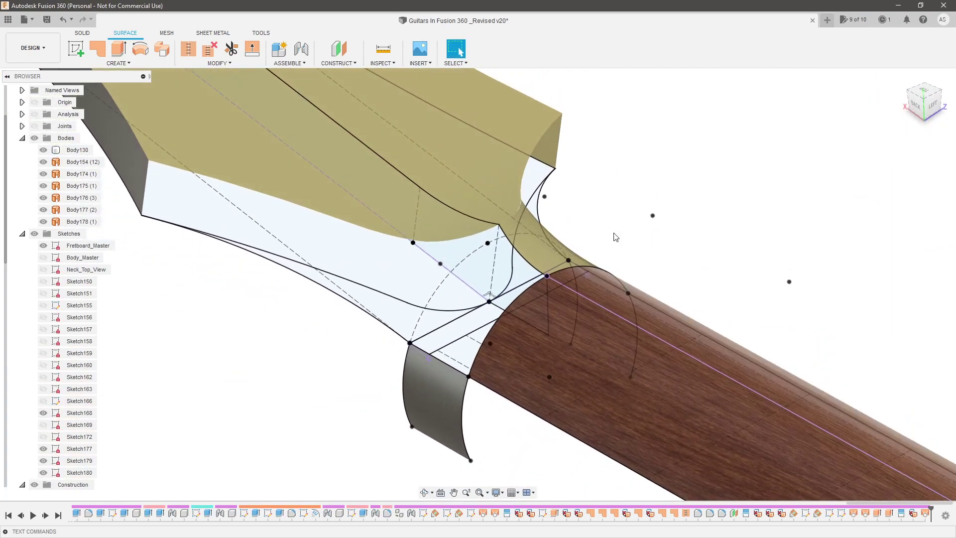
# Inspect the new transition surface beside the headstock edge and hide all sketches again.
pyautogui.scroll(2, 513, 231)
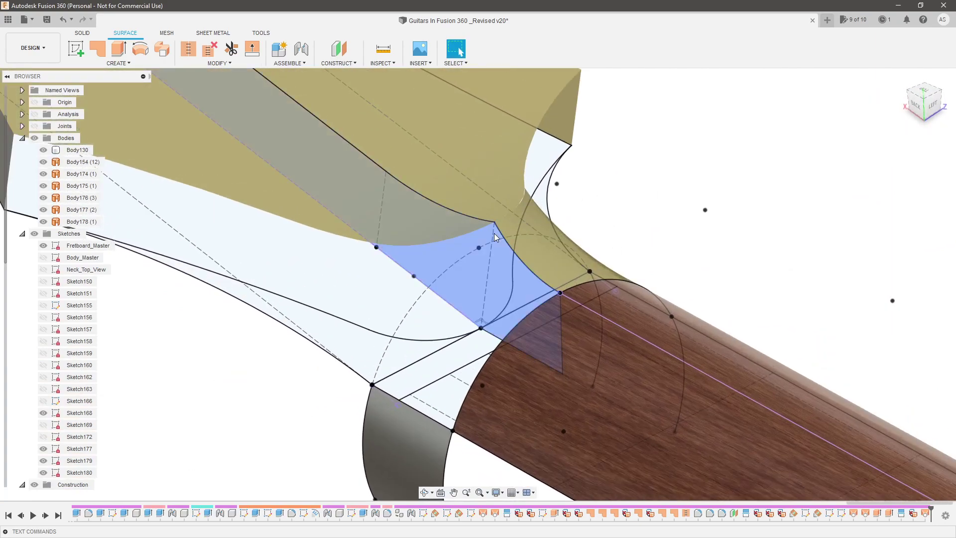
pyautogui.click(447, 233)
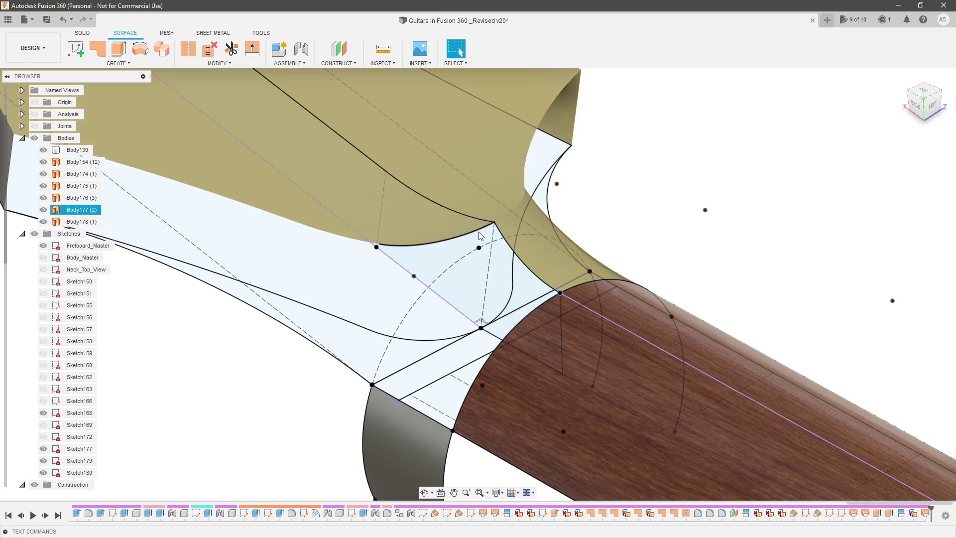
pyautogui.press('Escape')
pyautogui.keyDown('shift'); pyautogui.moveTo(558, 97); pyautogui.dragTo(617, 244, button='middle'); pyautogui.keyUp('shift')
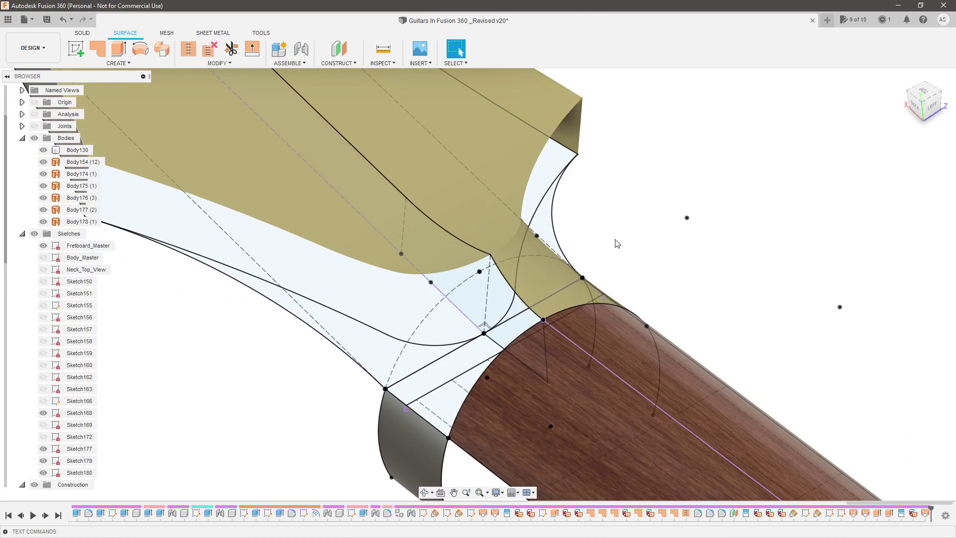
pyautogui.scroll(-3, 631, 218)
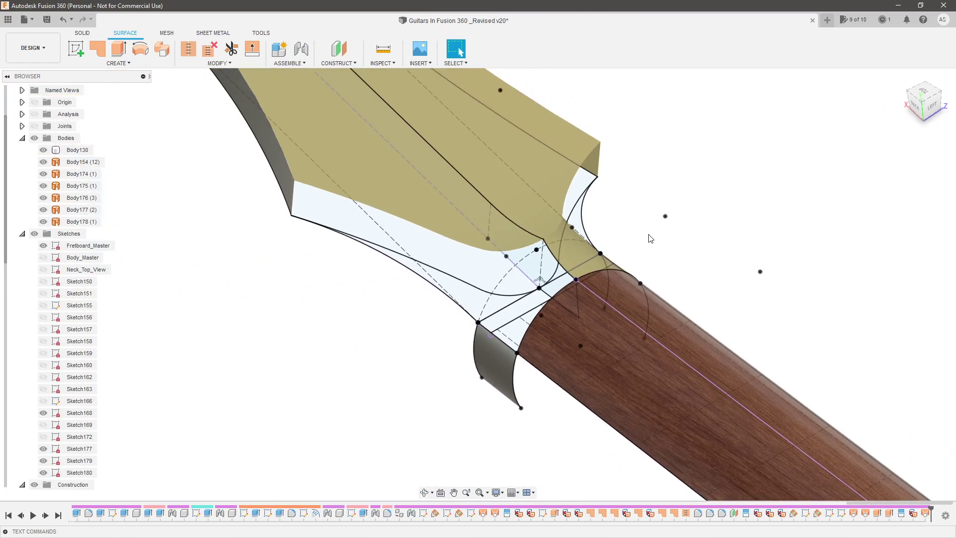
pyautogui.click(33, 233)
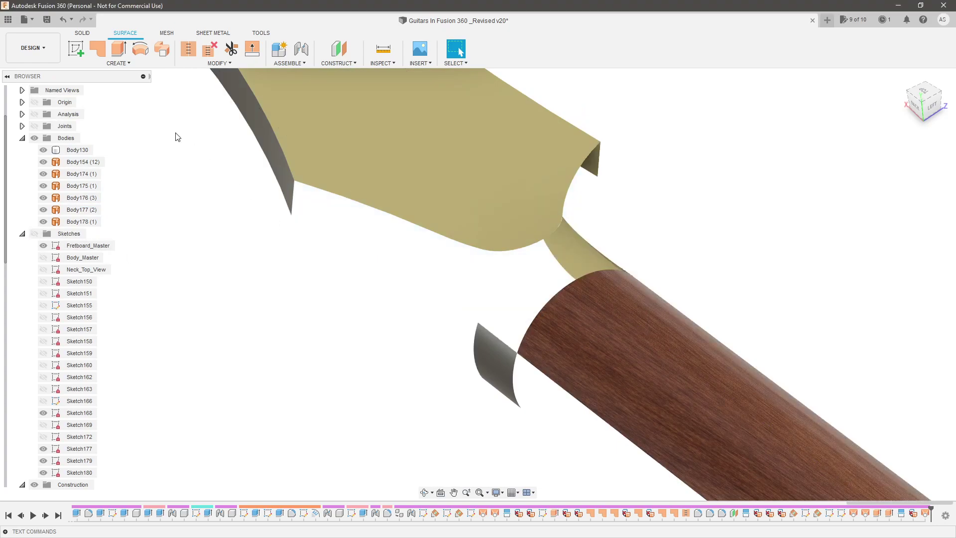
# Start a Patch bounded by the neck's end edge, the adjoining small surface's edge and the loft's side edge, all set to Curvature (G2).
pyautogui.click(101, 51)
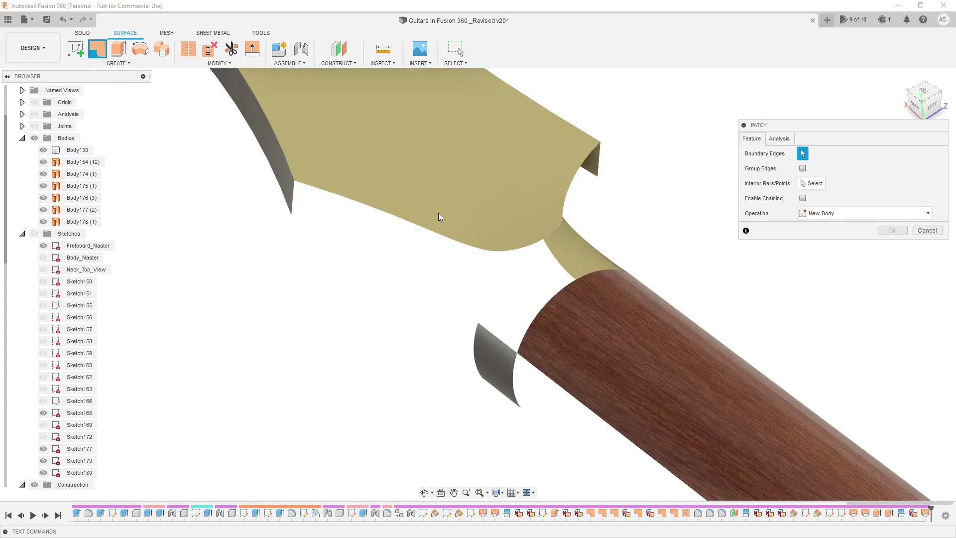
pyautogui.click(507, 341)
pyautogui.click(531, 322)
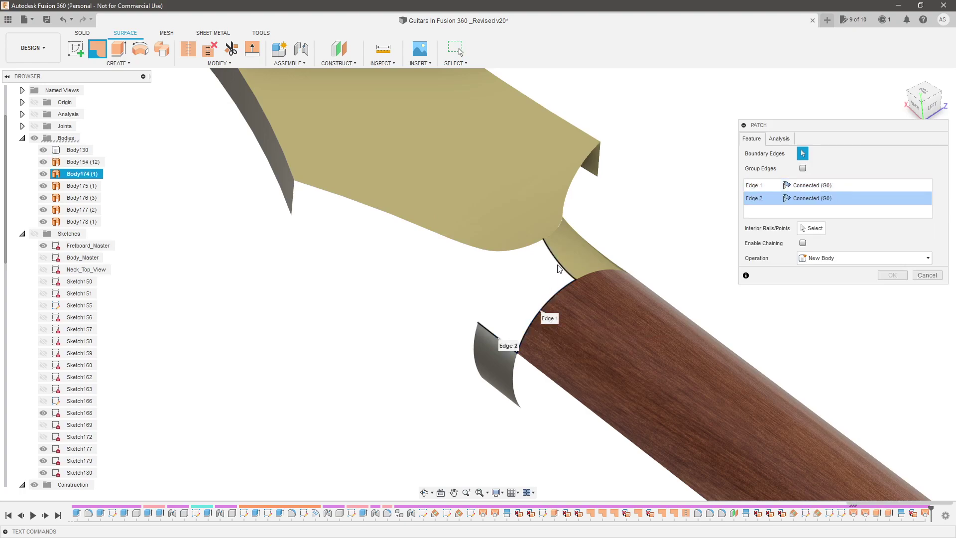
pyautogui.click(558, 269)
pyautogui.click(817, 185)
pyautogui.click(797, 221)
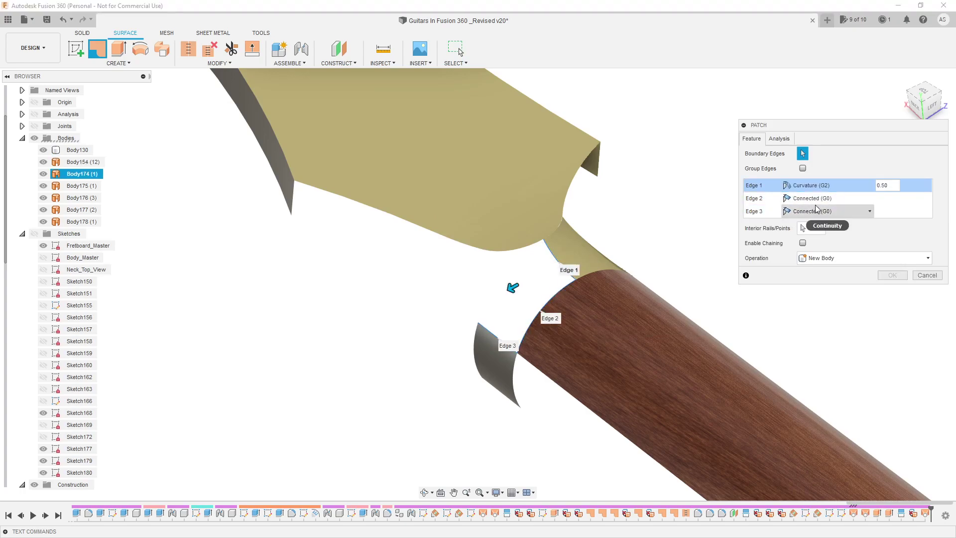
pyautogui.click(816, 198)
pyautogui.click(810, 234)
pyautogui.click(816, 211)
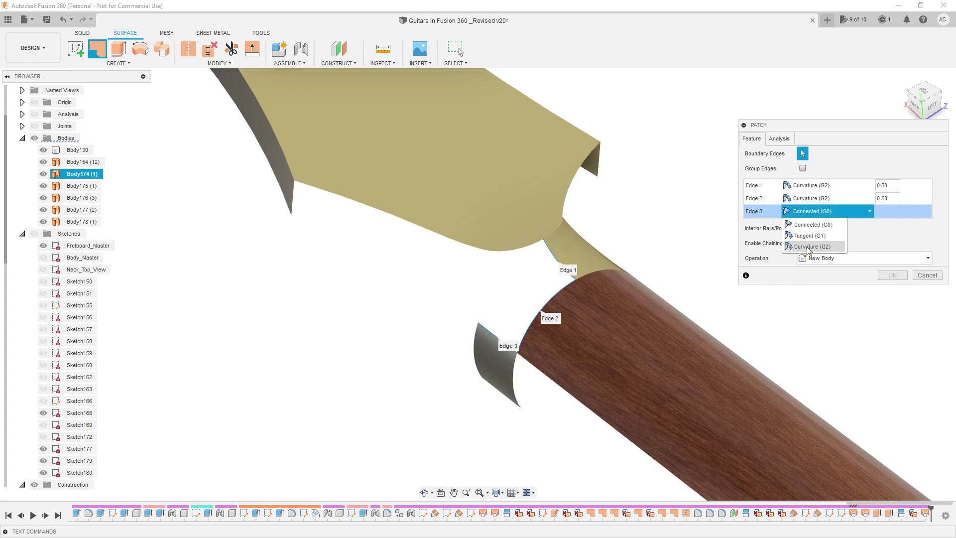
pyautogui.click(809, 247)
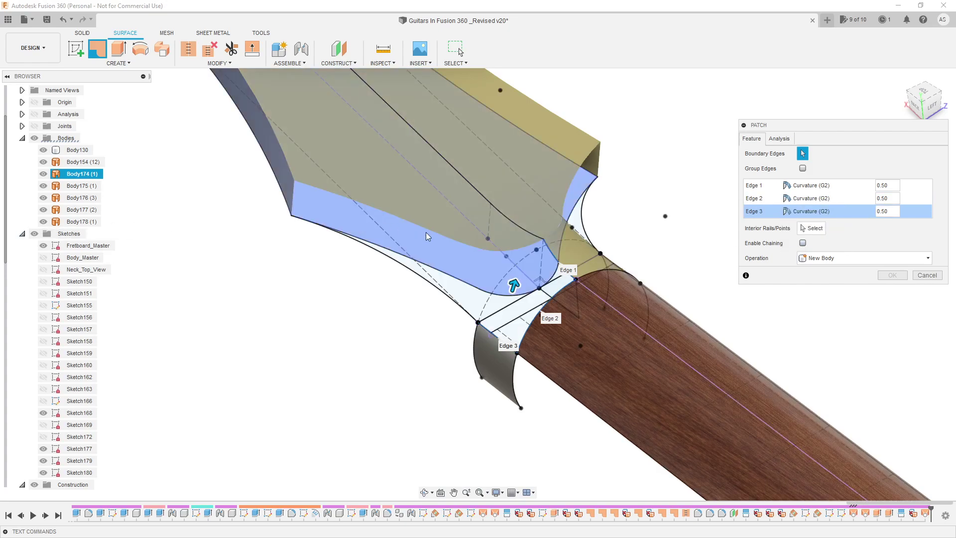
# Add the headstock's open lower edges and the sketched transition curve to the boundary, and create the patch as a new body.
pyautogui.click(34, 234)
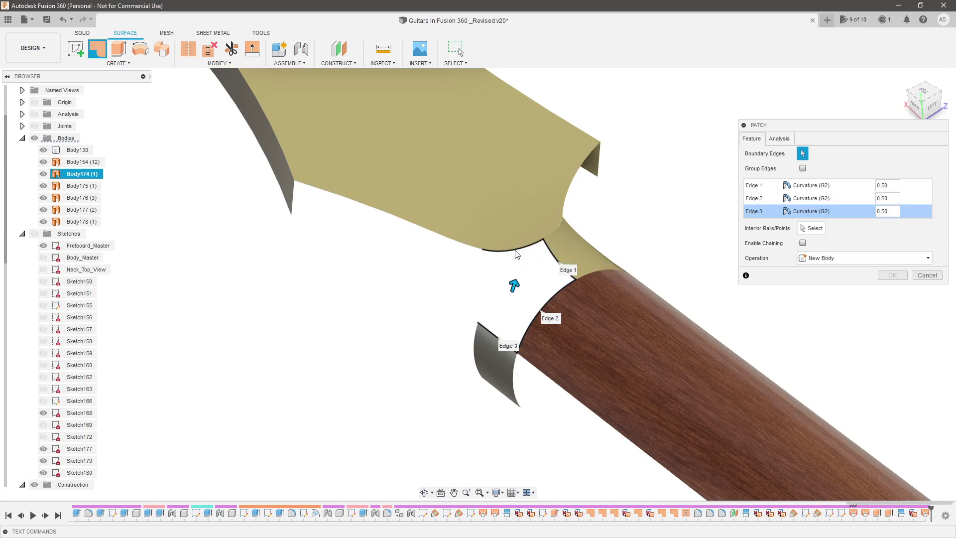
pyautogui.click(516, 253)
pyautogui.click(459, 243)
pyautogui.click(420, 230)
pyautogui.click(299, 189)
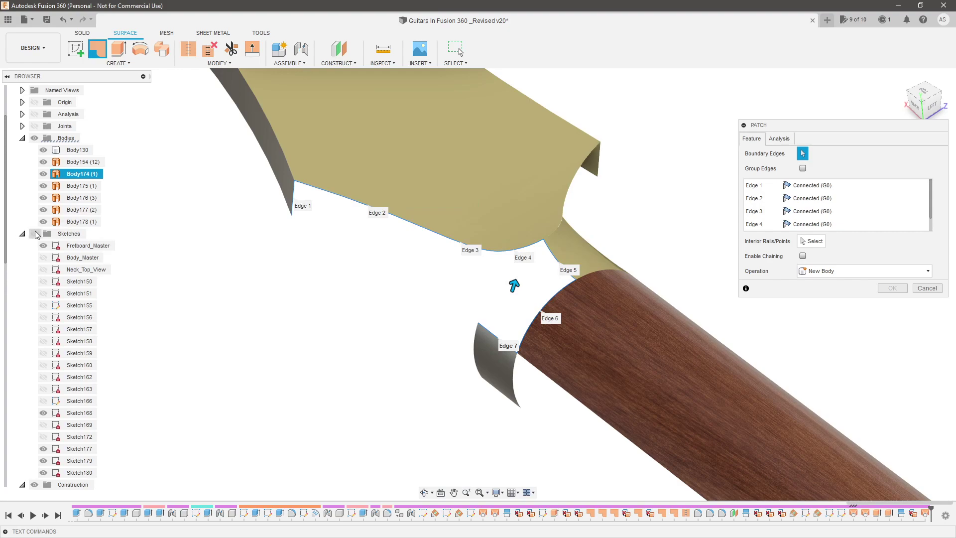
pyautogui.click(34, 234)
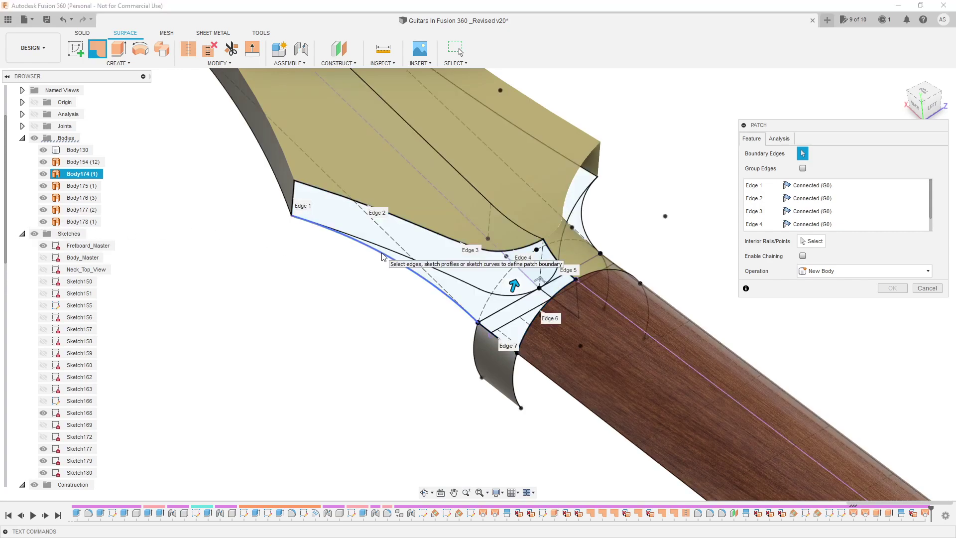
pyautogui.click(417, 277)
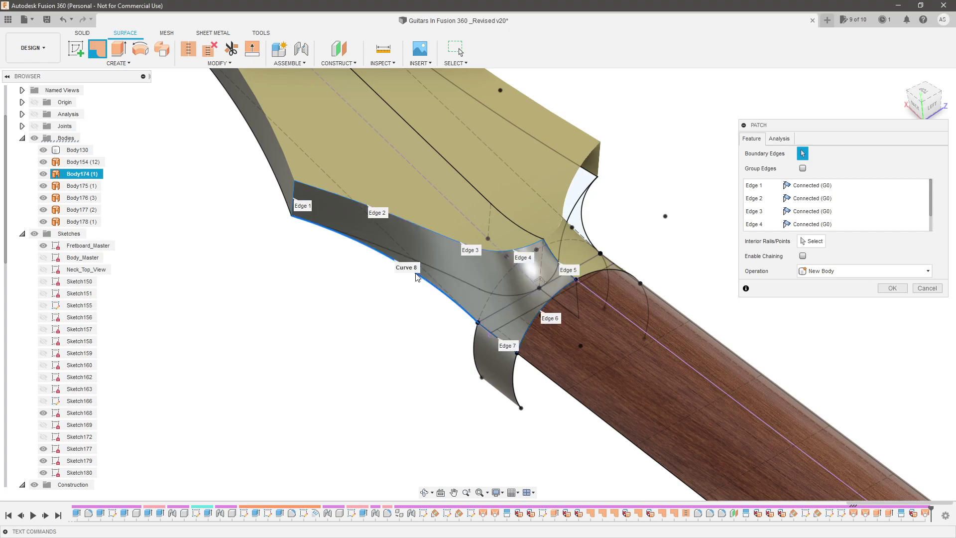
pyautogui.click(892, 288)
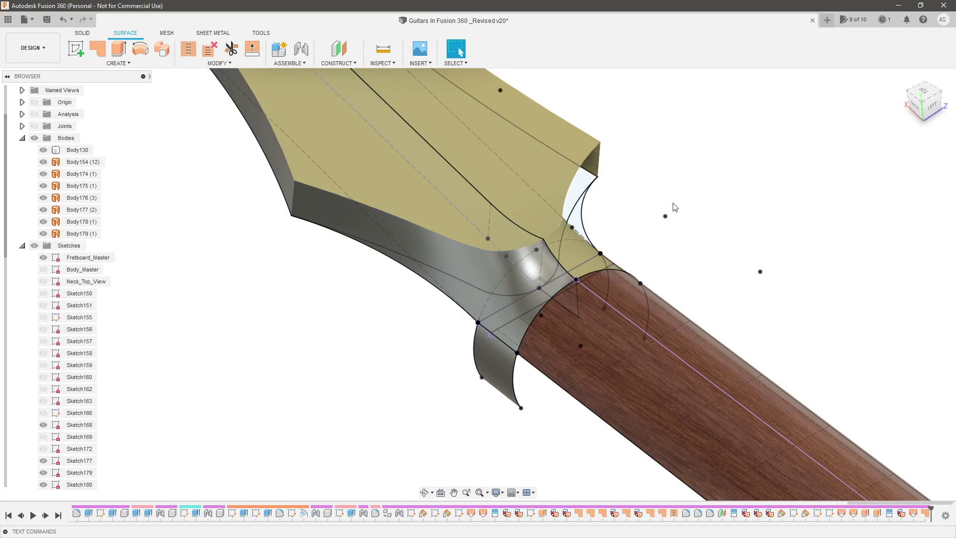
# Hide all sketches, inspect the transition from both sides, and delete the lofted surface Body178.
pyautogui.click(34, 246)
pyautogui.moveTo(263, 299)
pyautogui.keyDown('shift'); pyautogui.mouseDown(button='middle')
pyautogui.moveTo(625, 202)
pyautogui.moveTo(568, 208)
pyautogui.moveTo(584, 205)
pyautogui.moveTo(572, 200)
pyautogui.moveTo(559, 248)
pyautogui.moveTo(499, 237)
pyautogui.moveTo(556, 236)
pyautogui.mouseUp(button='middle'); pyautogui.keyUp('shift')
pyautogui.click(499, 238)
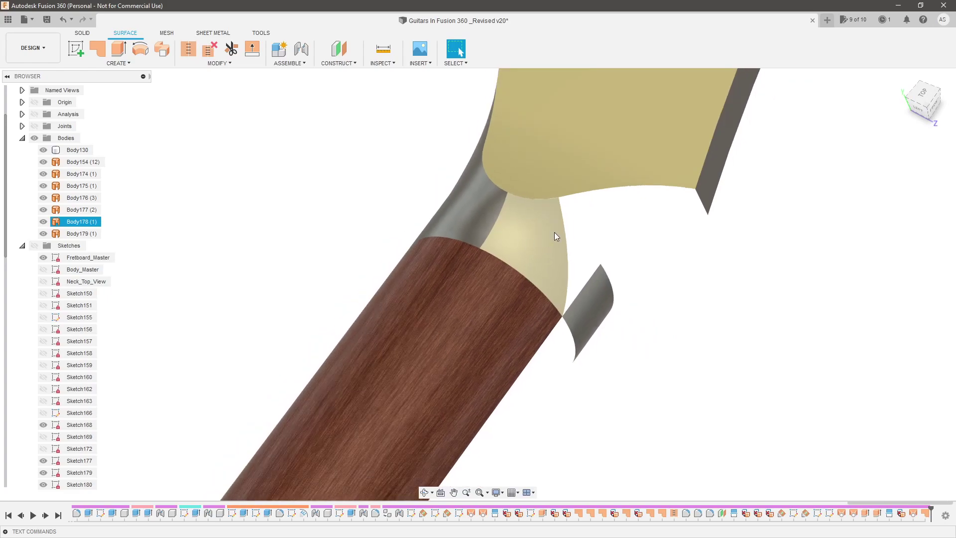
pyautogui.press('Escape')
pyautogui.keyDown('shift'); pyautogui.moveTo(376, 184); pyautogui.dragTo(658, 275, button='middle'); pyautogui.keyUp('shift')
pyautogui.click(433, 198)
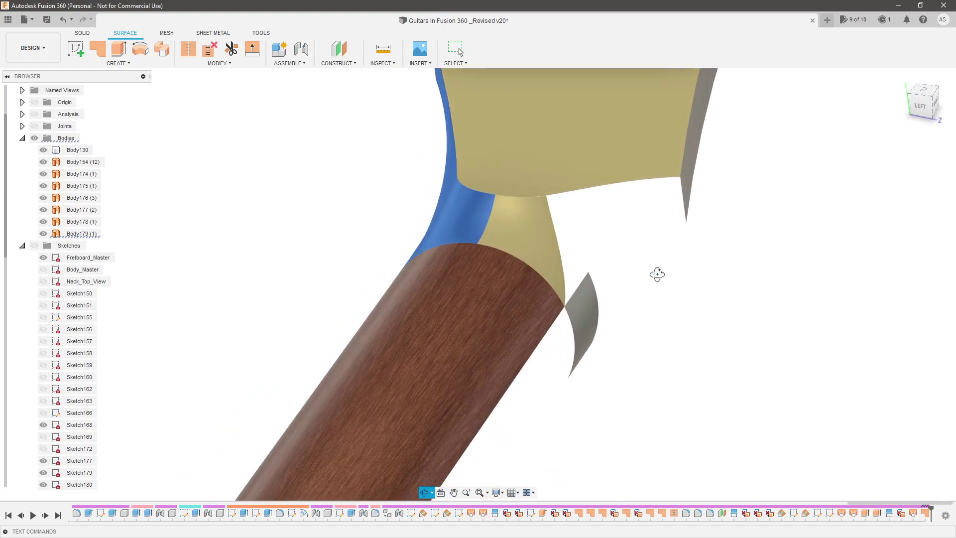
pyautogui.click(562, 241)
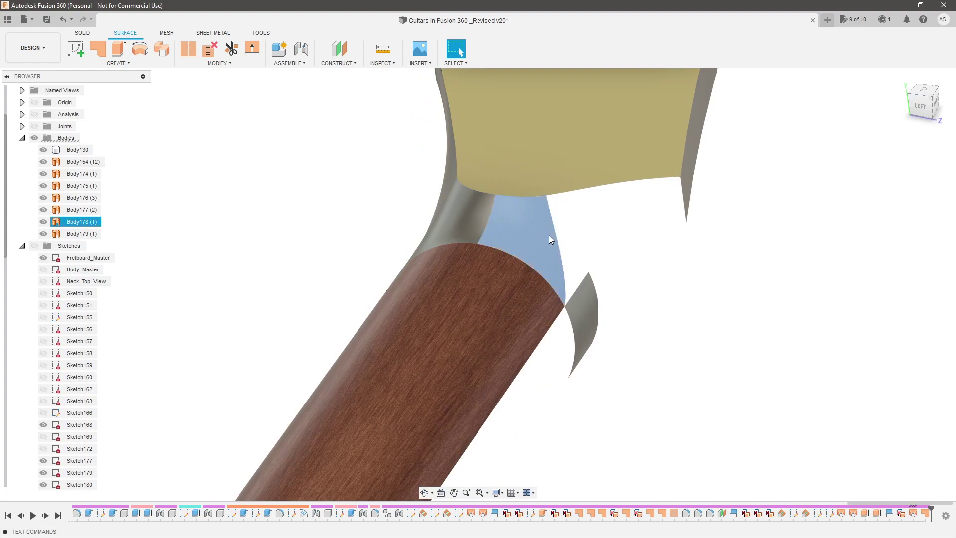
pyautogui.press('Delete')
# Start a Patch on the opposite side from the neck end, small surface and first patch edges, all set to Curvature (G2).
pyautogui.keyDown('shift'); pyautogui.moveTo(551, 240); pyautogui.dragTo(582, 232, button='middle'); pyautogui.keyUp('shift')
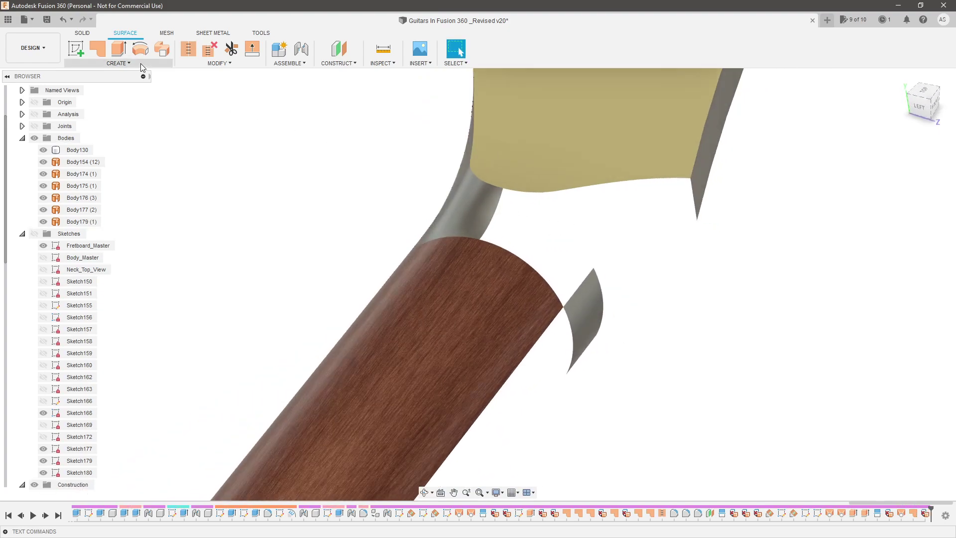
pyautogui.click(99, 49)
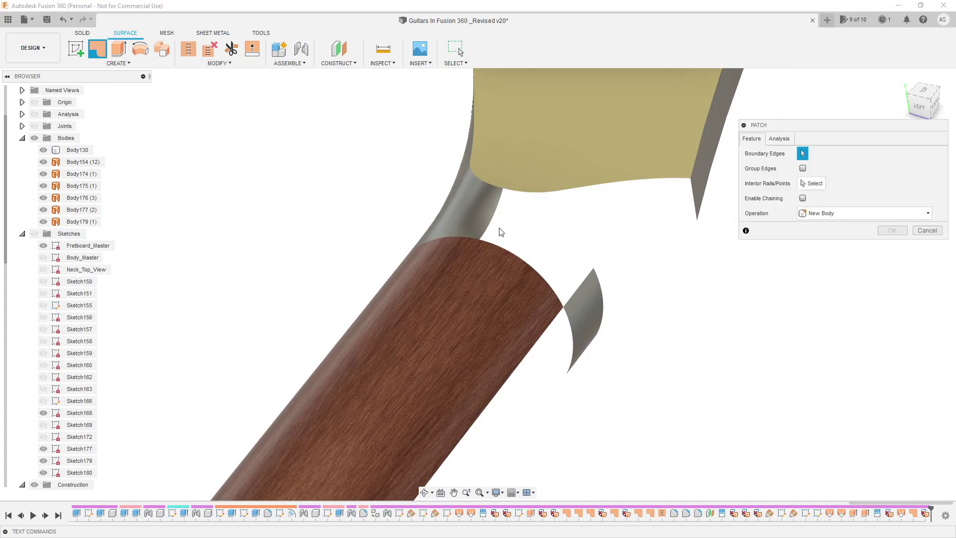
pyautogui.click(581, 287)
pyautogui.click(547, 280)
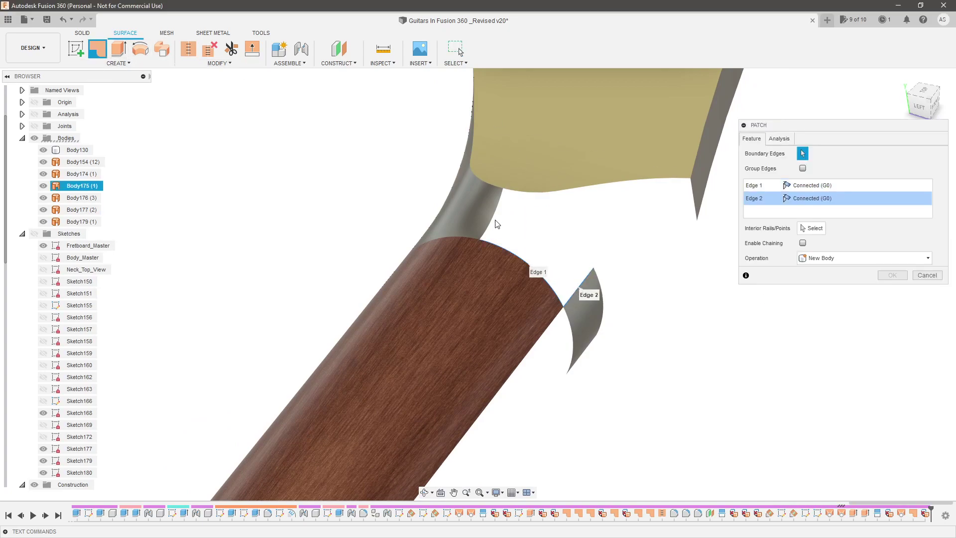
pyautogui.click(497, 223)
pyautogui.click(812, 185)
pyautogui.click(812, 220)
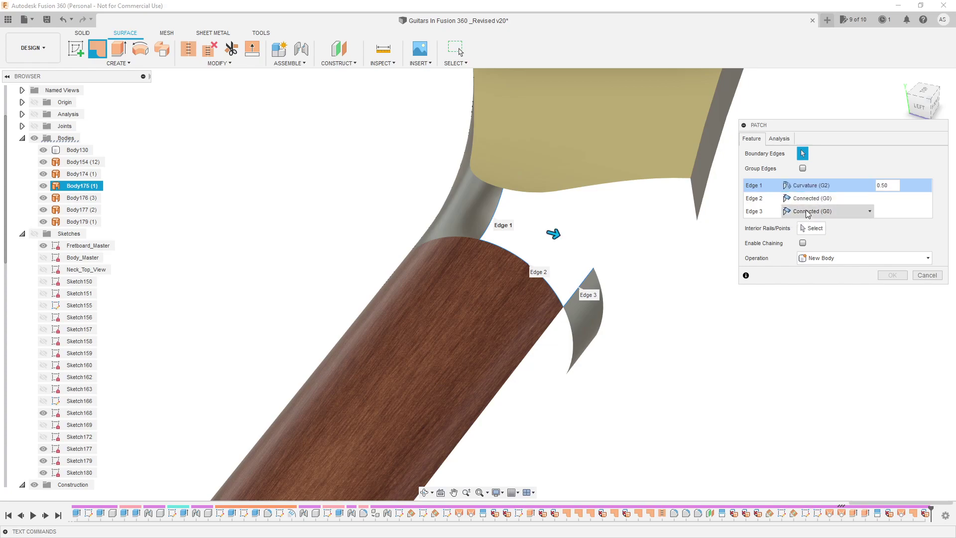
pyautogui.click(809, 198)
pyautogui.click(810, 233)
pyautogui.click(812, 211)
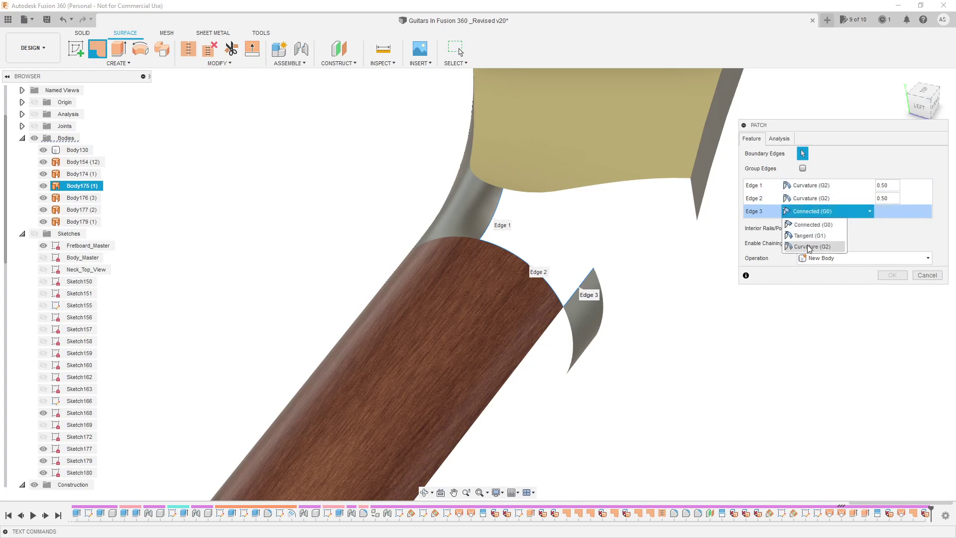
pyautogui.click(811, 247)
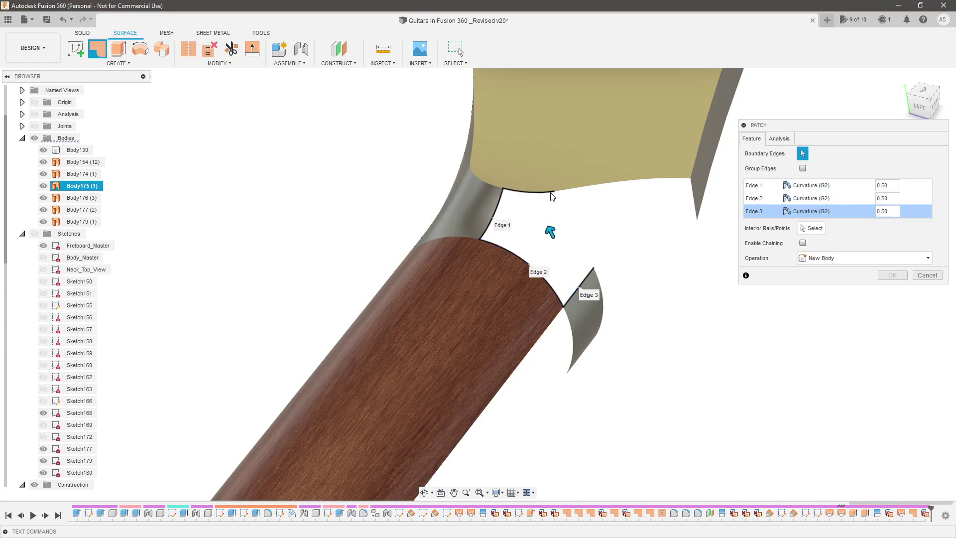
# Close this side's boundary with the headstock edges and the sketched transition curve, and create the second transition patch as a new body.
pyautogui.click(579, 189)
pyautogui.click(627, 185)
pyautogui.click(692, 188)
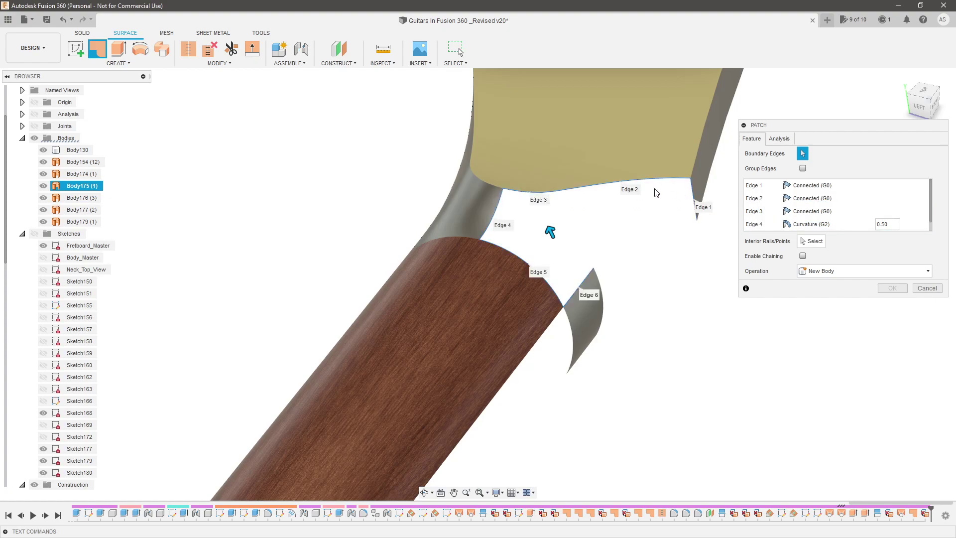
pyautogui.click(34, 234)
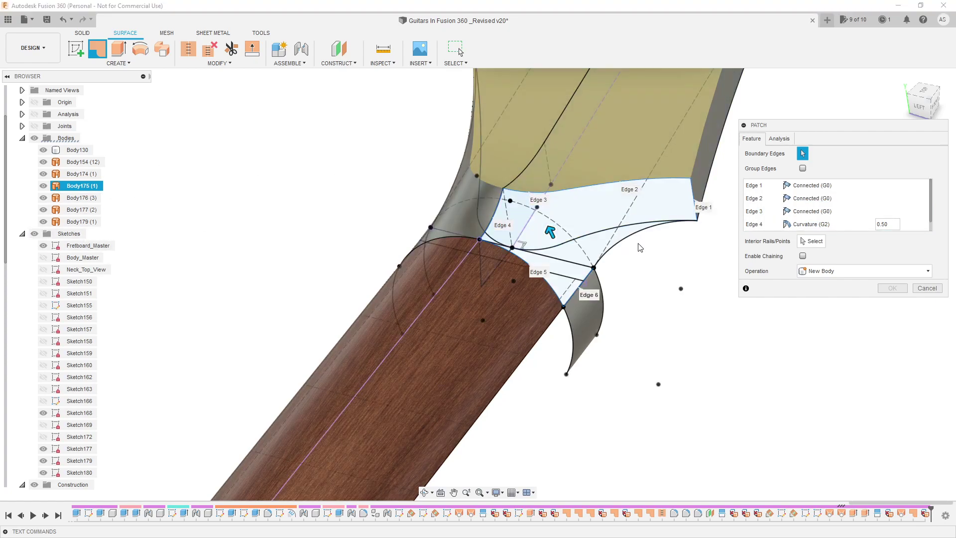
pyautogui.click(630, 240)
pyautogui.scroll(-3, 642, 321)
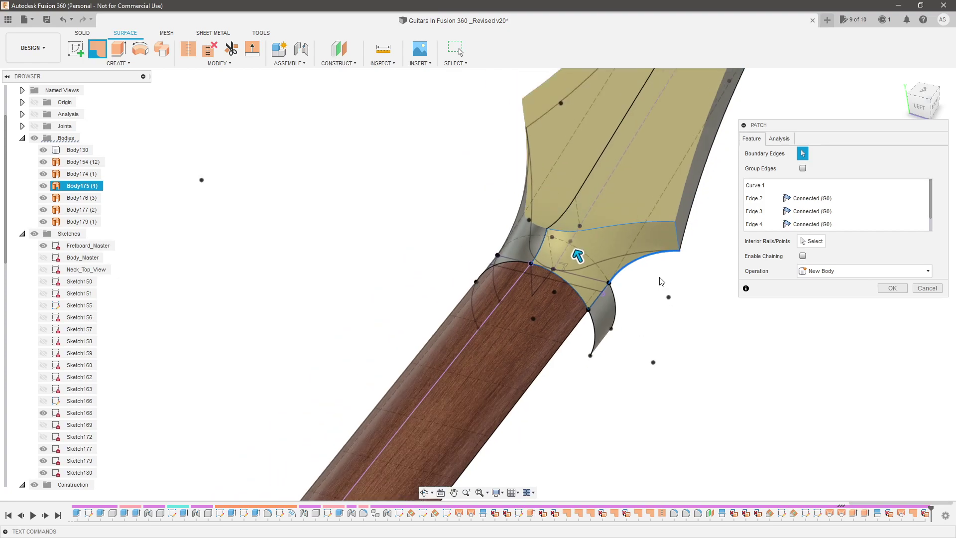
pyautogui.scroll(3, 657, 279)
pyautogui.click(892, 288)
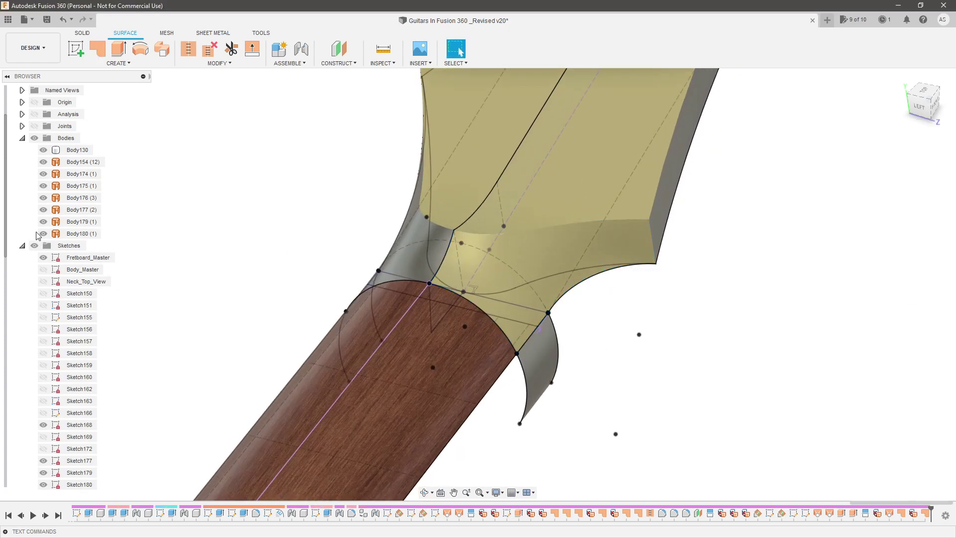
# Hide all sketches and delete the two small helper surfaces Body174 and Body175 beside the neck end.
pyautogui.click(34, 234)
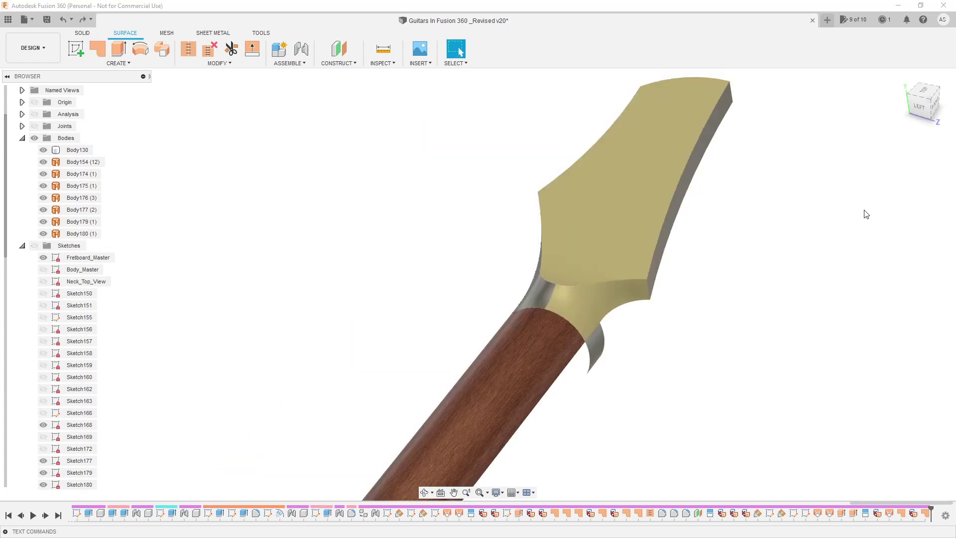
pyautogui.click(593, 324)
pyautogui.keyDown('shift'); pyautogui.moveTo(598, 339); pyautogui.dragTo(494, 327, button='middle'); pyautogui.keyUp('shift')
pyautogui.press('Escape')
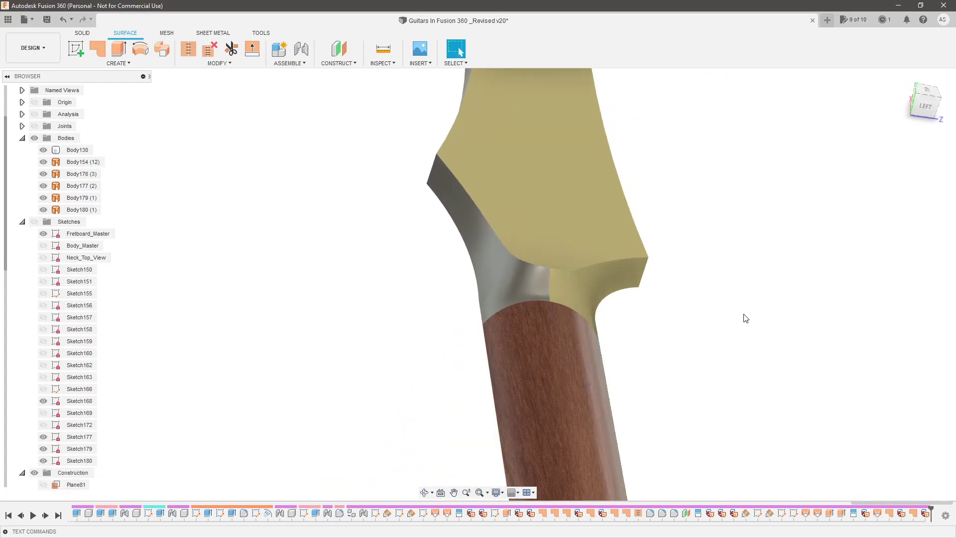
# Show the sketches and patch the headstock's open fretboard-side face from the Sketch179 profiles as a new body.
pyautogui.moveTo(745, 319)
pyautogui.keyDown('shift'); pyautogui.mouseDown(button='middle')
pyautogui.moveTo(668, 301)
pyautogui.moveTo(683, 292)
pyautogui.moveTo(674, 305)
pyautogui.moveTo(651, 234)
pyautogui.moveTo(604, 277)
pyautogui.moveTo(605, 342)
pyautogui.moveTo(545, 346)
pyautogui.moveTo(548, 377)
pyautogui.moveTo(761, 360)
pyautogui.moveTo(720, 337)
pyautogui.moveTo(634, 331)
pyautogui.mouseUp(button='middle'); pyautogui.keyUp('shift')
pyautogui.scroll(-5, 544, 346)
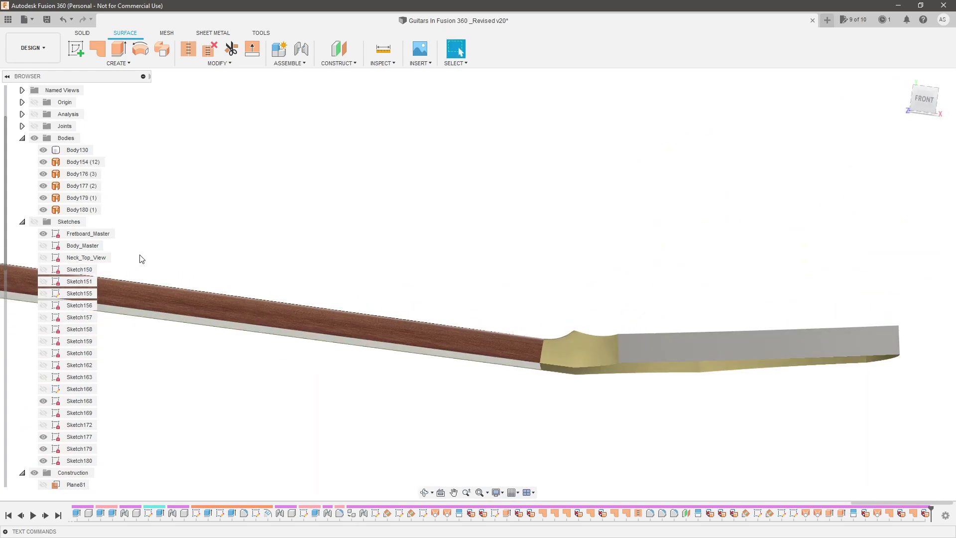
pyautogui.scroll(3, 626, 410)
pyautogui.keyDown('shift'); pyautogui.moveTo(626, 410); pyautogui.dragTo(620, 386, button='middle'); pyautogui.keyUp('shift')
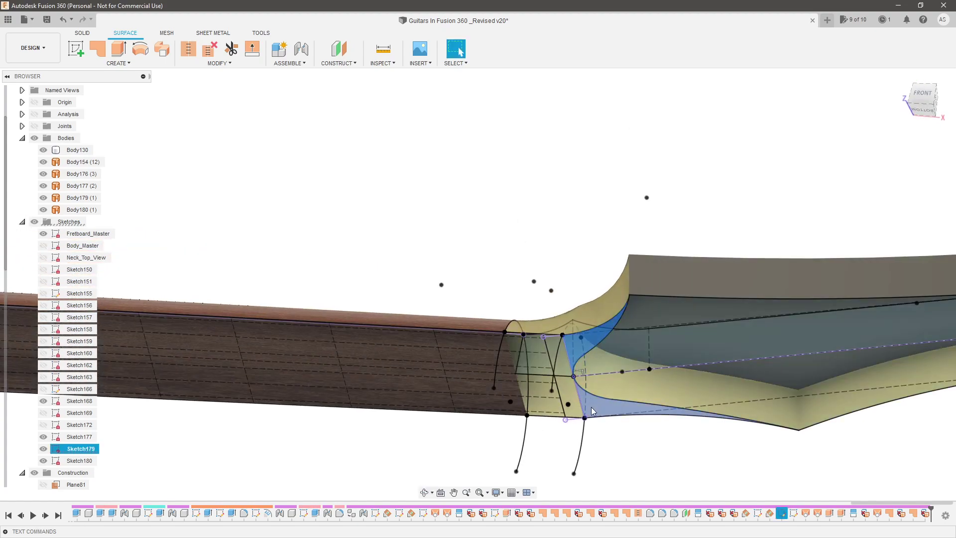
pyautogui.scroll(-3, 591, 408)
pyautogui.click(634, 355)
pyautogui.scroll(1, 573, 326)
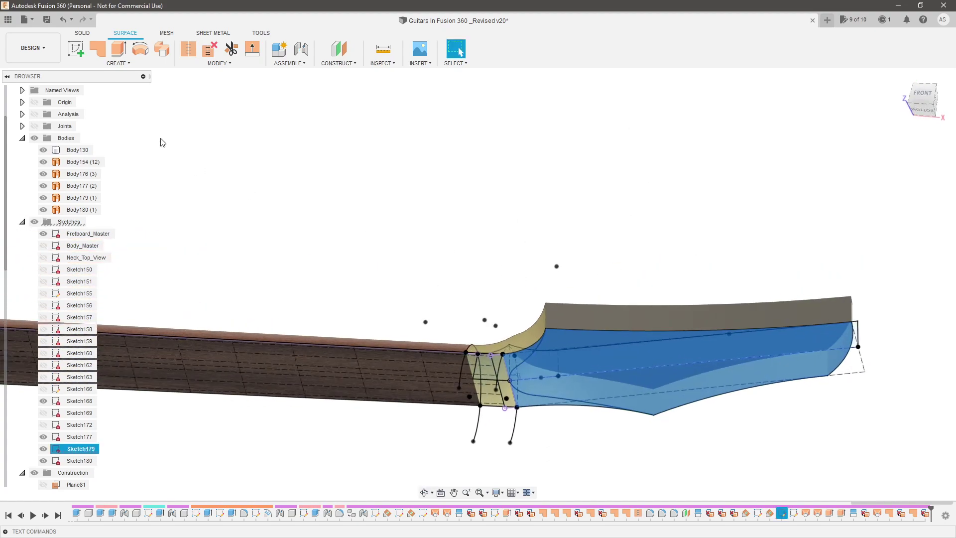
pyautogui.click(95, 52)
pyautogui.click(893, 275)
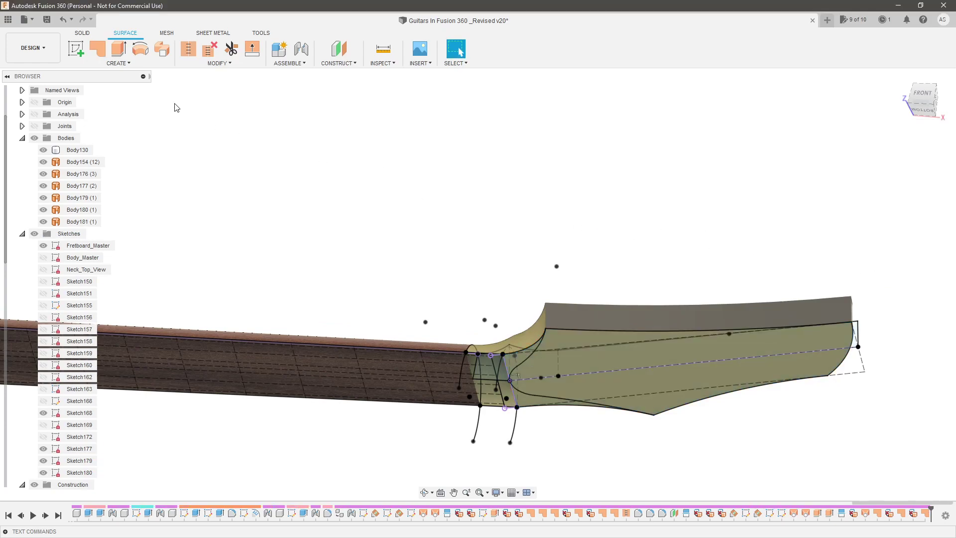
# Hide the sketches and patch the four-sided opening between the neck end and the headstock face, keeping all edges Connected (G0).
pyautogui.click(98, 52)
pyautogui.scroll(2, 452, 299)
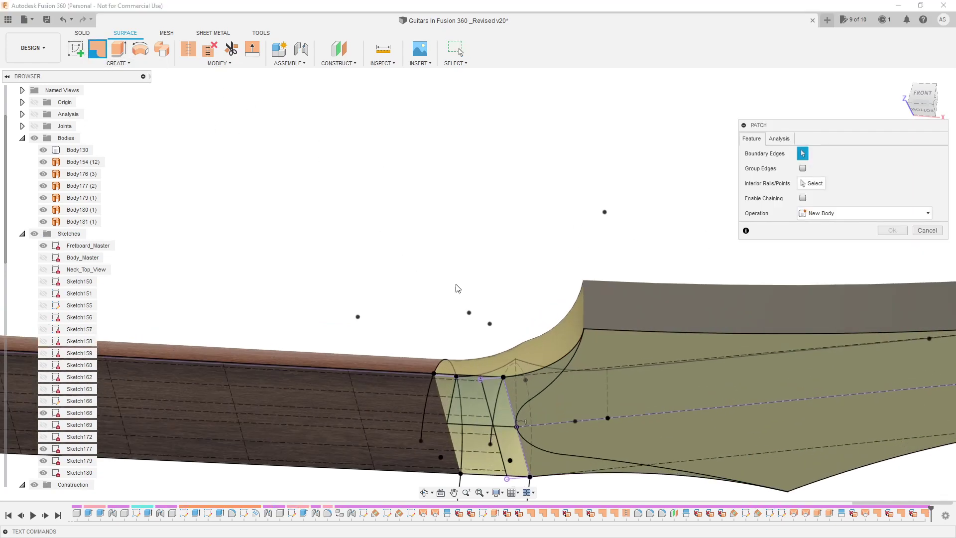
pyautogui.scroll(-1, 452, 298)
pyautogui.scroll(-1, 33, 224)
pyautogui.click(34, 222)
pyautogui.scroll(3, 460, 360)
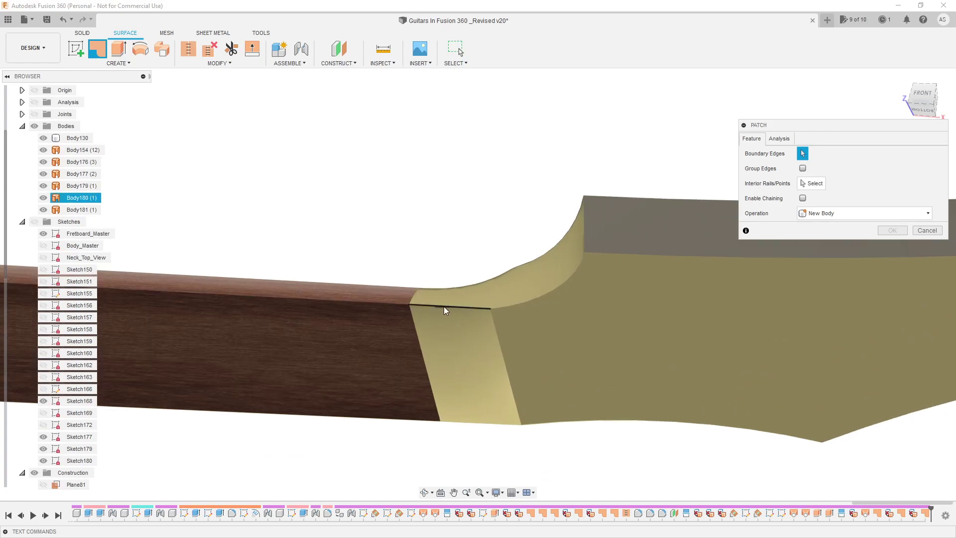
pyautogui.click(444, 306)
pyautogui.click(415, 320)
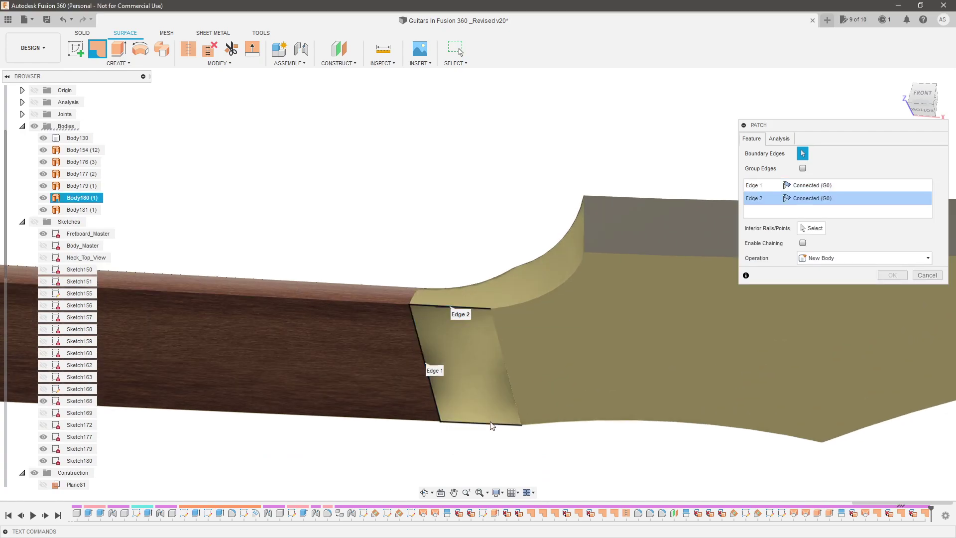
pyautogui.click(493, 424)
pyautogui.click(512, 396)
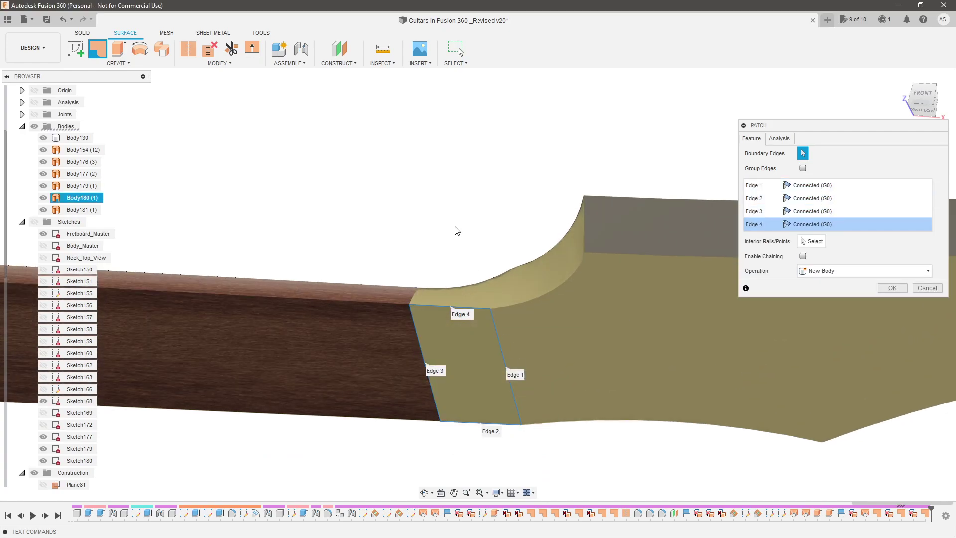
pyautogui.click(892, 288)
# View the whole guitar and hide the solid guitar body, Body130.
pyautogui.scroll(-5, 588, 299)
pyautogui.keyDown('shift'); pyautogui.moveTo(602, 310); pyautogui.dragTo(602, 371, button='middle'); pyautogui.keyUp('shift')
pyautogui.scroll(-3, 603, 372)
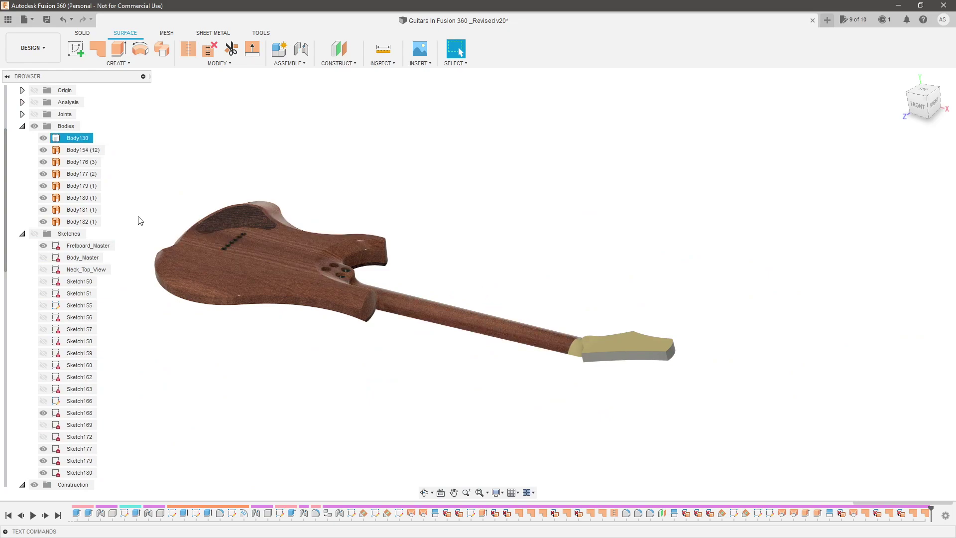
pyautogui.click(34, 126)
pyautogui.click(34, 126)
pyautogui.click(43, 138)
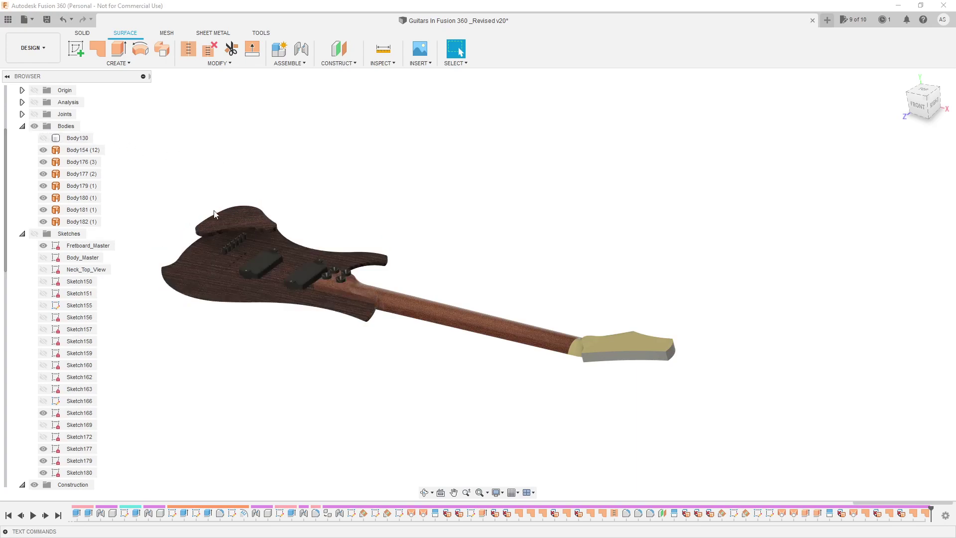
# Collapse the sketch list and hide the Hardware, Component39 and Laminate_Top components so only the neck and headstock are shown.
pyautogui.click(22, 234)
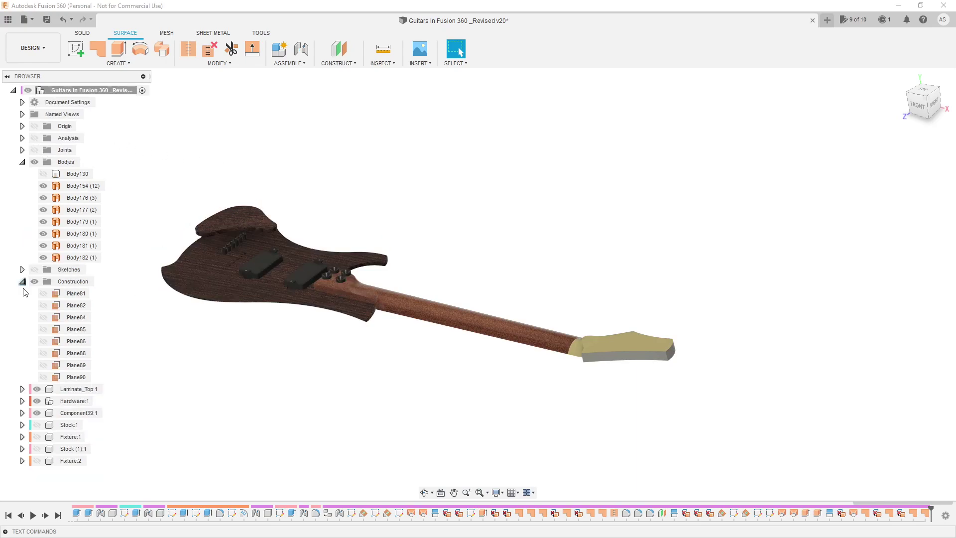
pyautogui.click(37, 401)
pyautogui.click(37, 413)
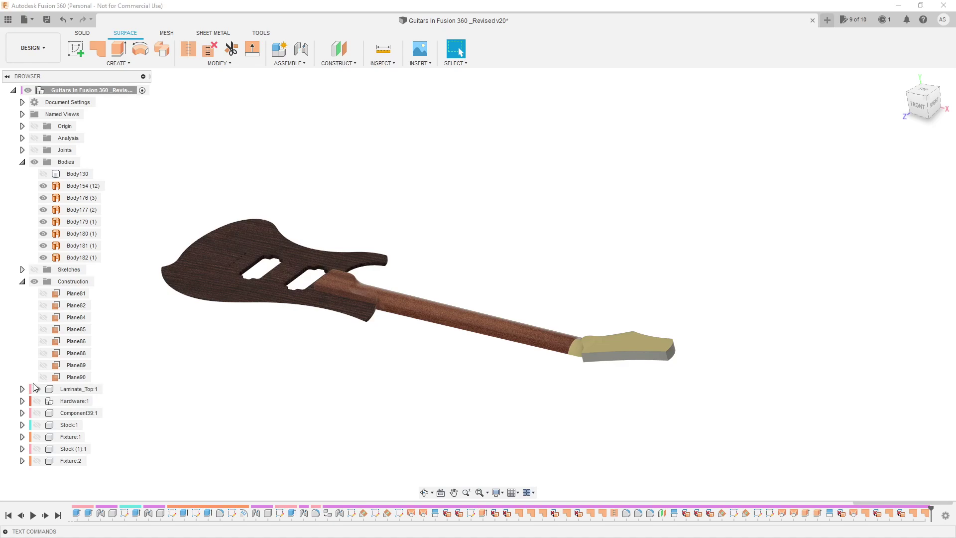
pyautogui.click(37, 389)
# Stitch all the visible neck, transition and headstock surface bodies together into one body.
pyautogui.keyDown('shift'); pyautogui.moveTo(298, 369); pyautogui.dragTo(330, 348, button='middle'); pyautogui.keyUp('shift')
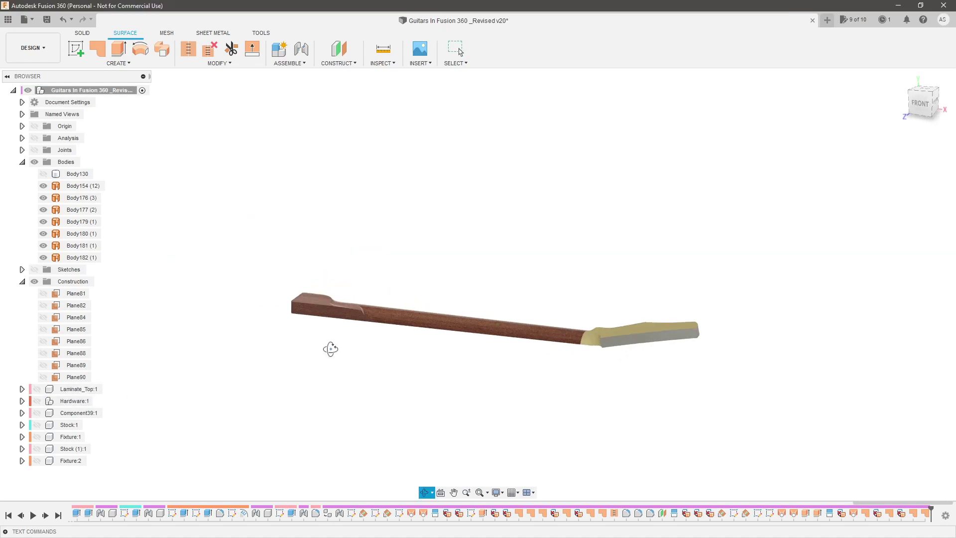
pyautogui.moveTo(235, 225); pyautogui.dragTo(808, 429)
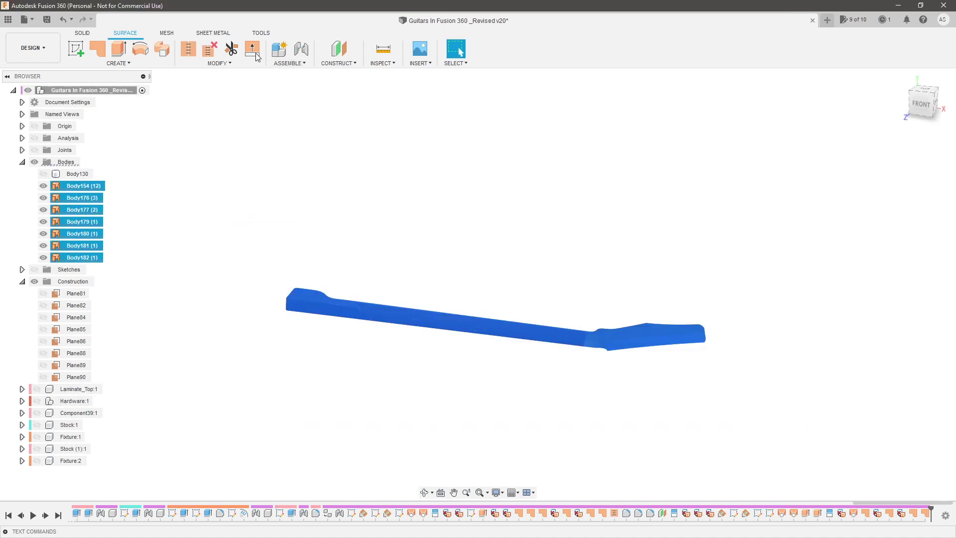
pyautogui.click(188, 48)
pyautogui.press('Return')
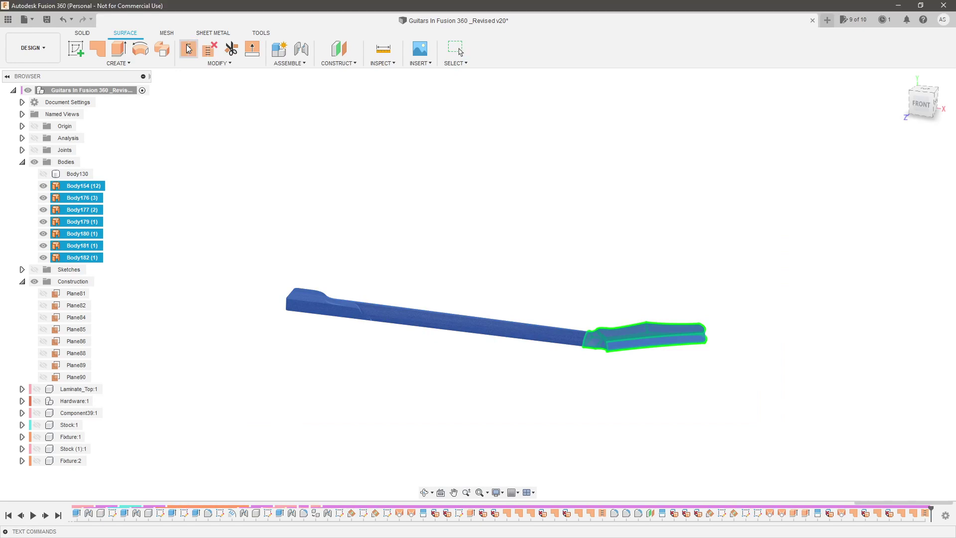
# Apply the dark reddish-brown wood appearance already used in this design to the stitched neck body.
pyautogui.keyDown('shift'); pyautogui.moveTo(651, 296); pyautogui.dragTo(661, 287, button='middle'); pyautogui.keyUp('shift')
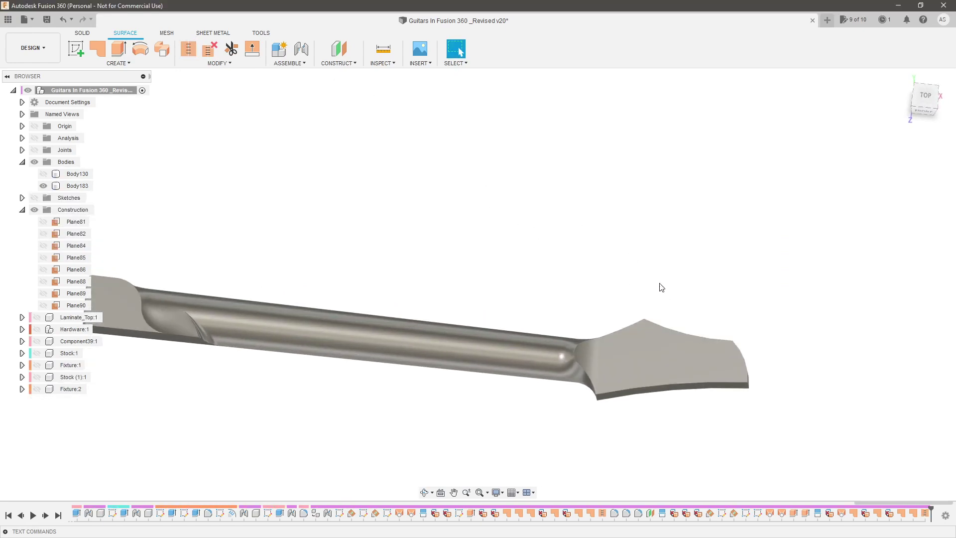
pyautogui.press('a')
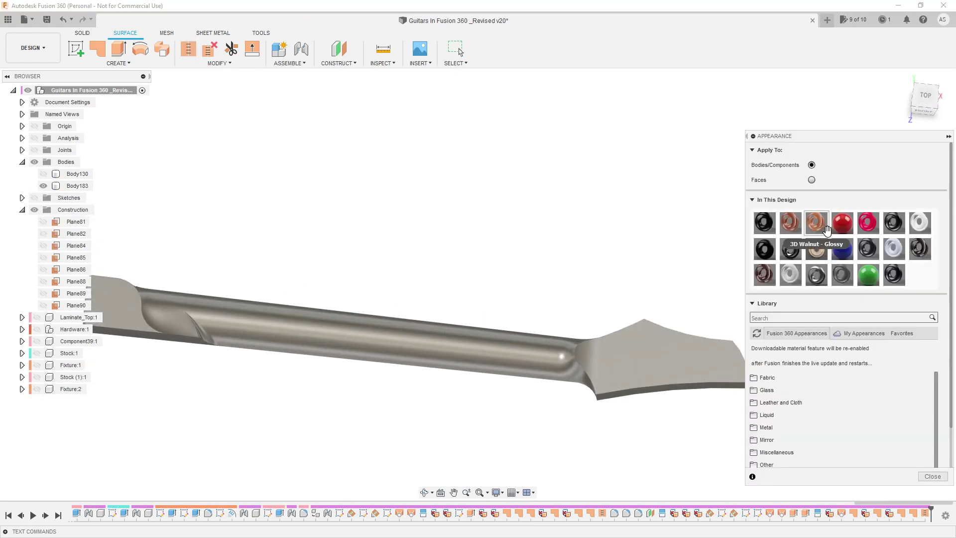
pyautogui.moveTo(790, 224); pyautogui.dragTo(640, 352)
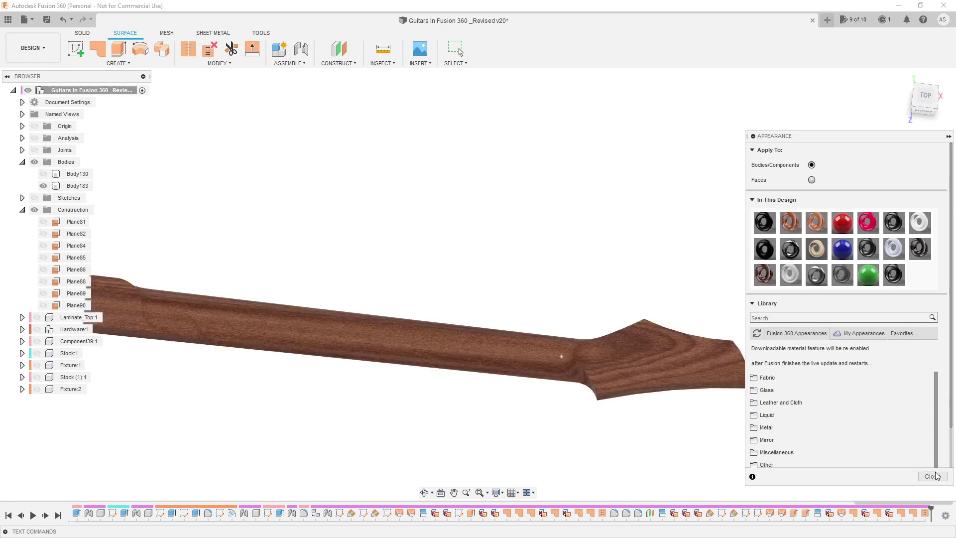
pyautogui.press('Escape')
# Examine the back of the headstock and its transition into the neck from several angles.
pyautogui.keyDown('shift'); pyautogui.moveTo(617, 400); pyautogui.dragTo(606, 338, button='middle'); pyautogui.keyUp('shift')
pyautogui.keyDown('shift'); pyautogui.moveTo(641, 377); pyautogui.dragTo(470, 313, button='middle'); pyautogui.keyUp('shift')
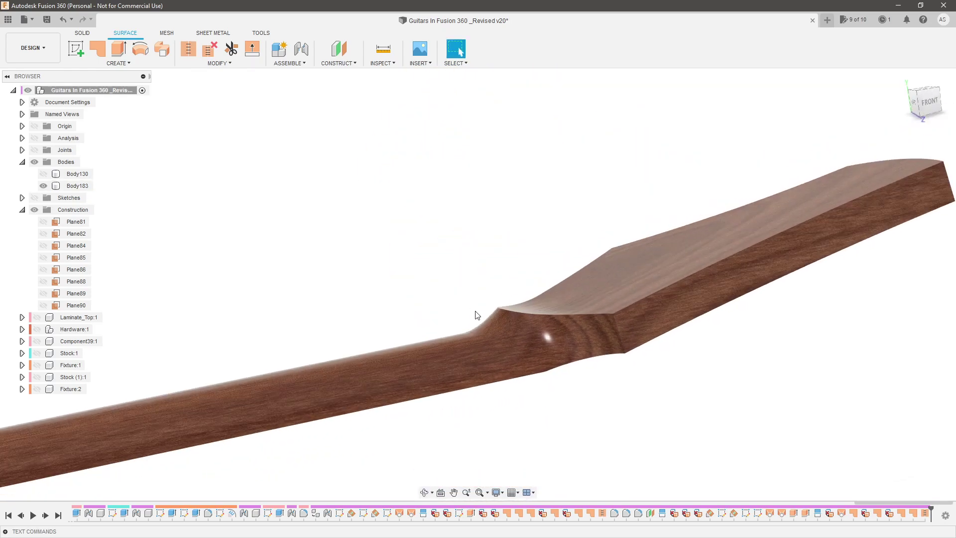
pyautogui.scroll(3, 606, 403)
pyautogui.scroll(-2, 661, 348)
pyautogui.scroll(1, 664, 349)
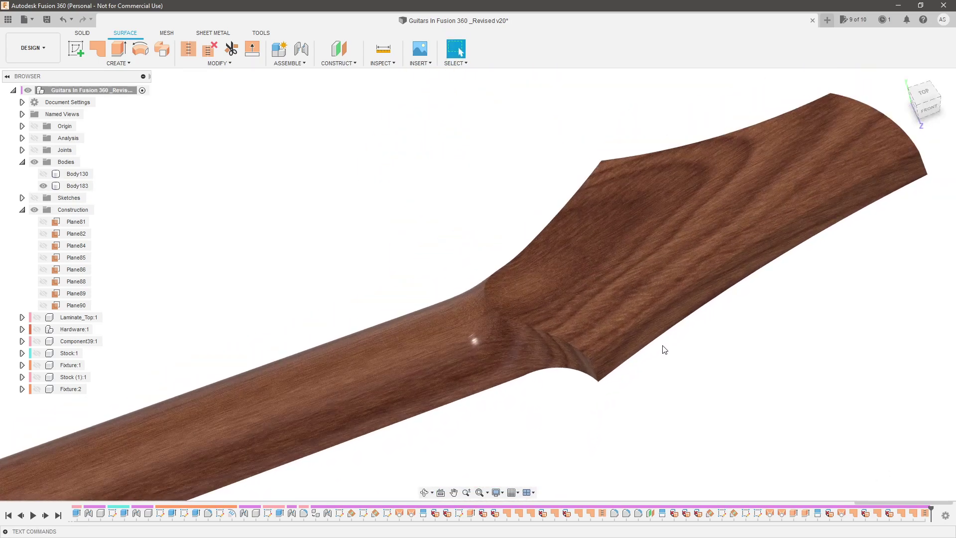
pyautogui.click(659, 349)
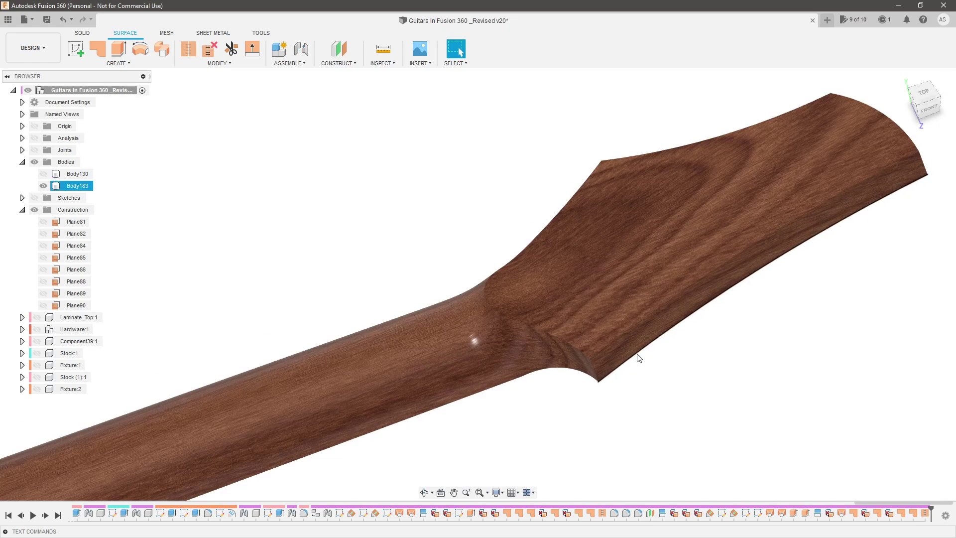
pyautogui.click(639, 360)
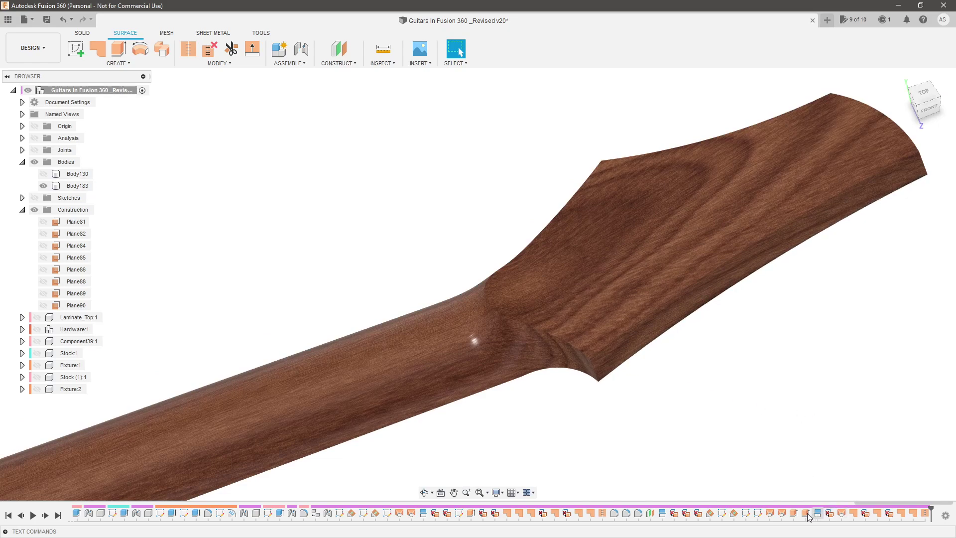
# Edit the angled construction plane of the headstock, Plane90, and set its angle to -13 deg.
pyautogui.click(734, 513)
pyautogui.keyDown('shift'); pyautogui.moveTo(703, 468); pyautogui.dragTo(672, 406, button='middle'); pyautogui.keyUp('shift')
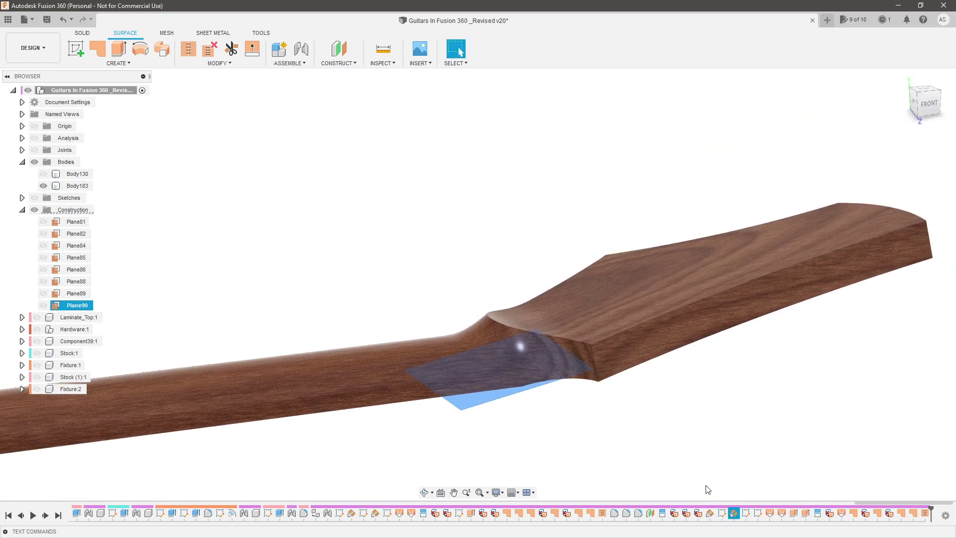
pyautogui.doubleClick(734, 513)
pyautogui.click(802, 156)
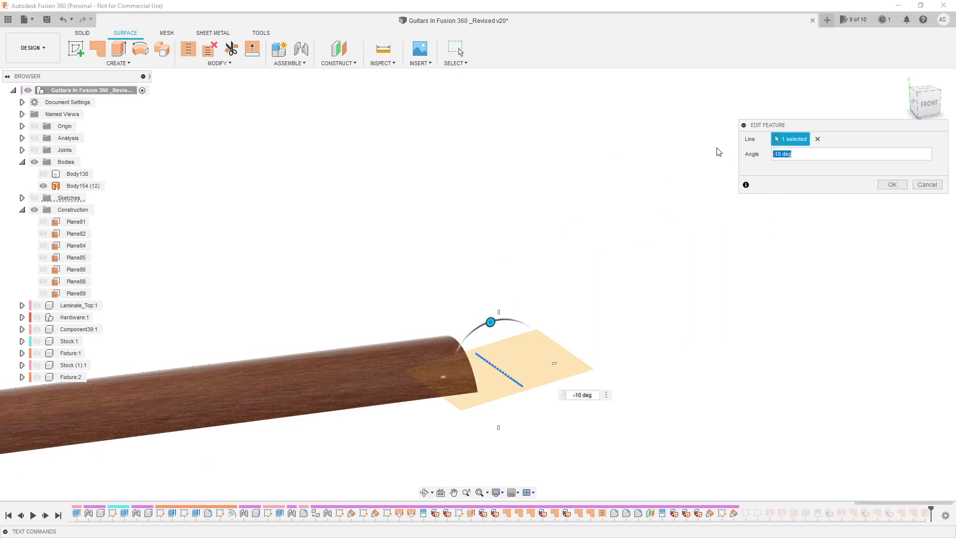
pyautogui.write('-13')
pyautogui.press('Return')
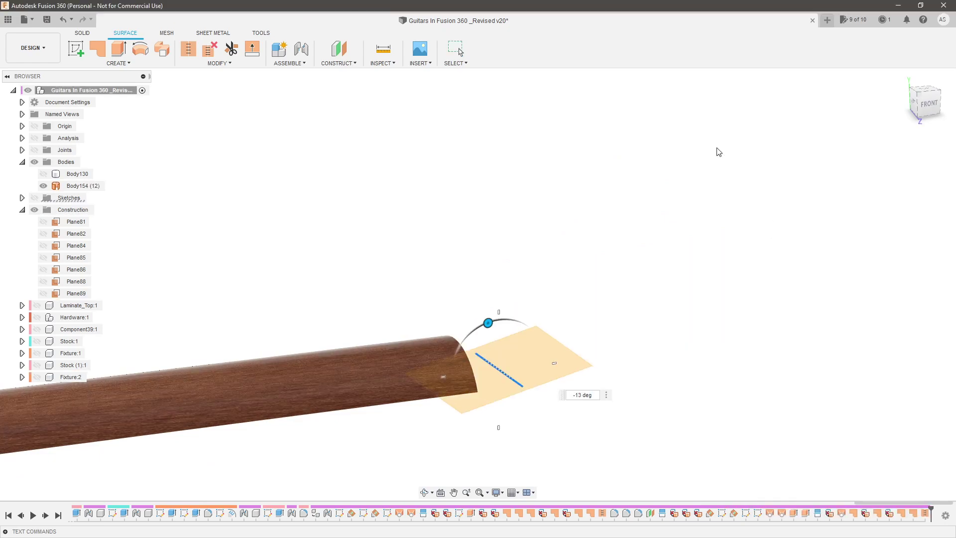
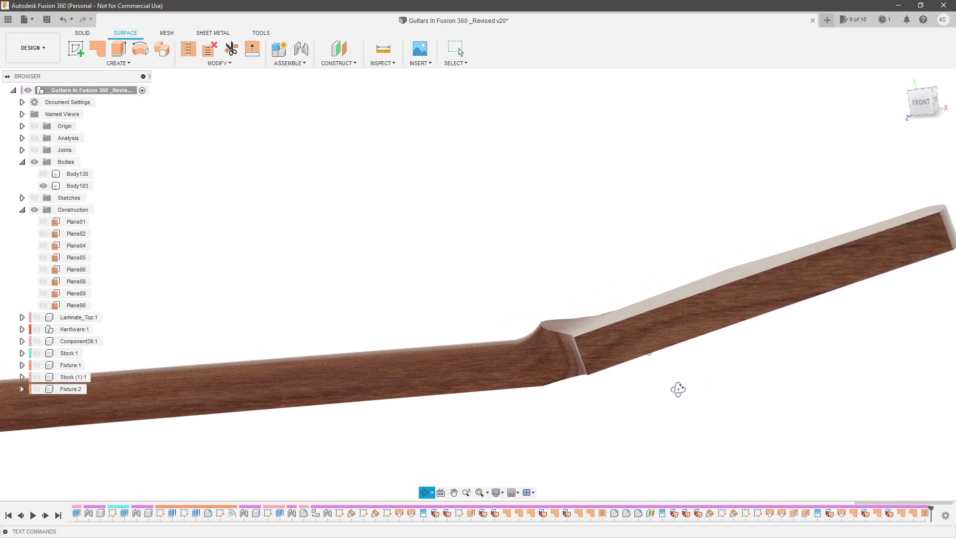
# Try an angle of -30 deg for the headstock's construction plane and view the headstock from the side.
pyautogui.doubleClick(734, 513)
pyautogui.click(817, 156)
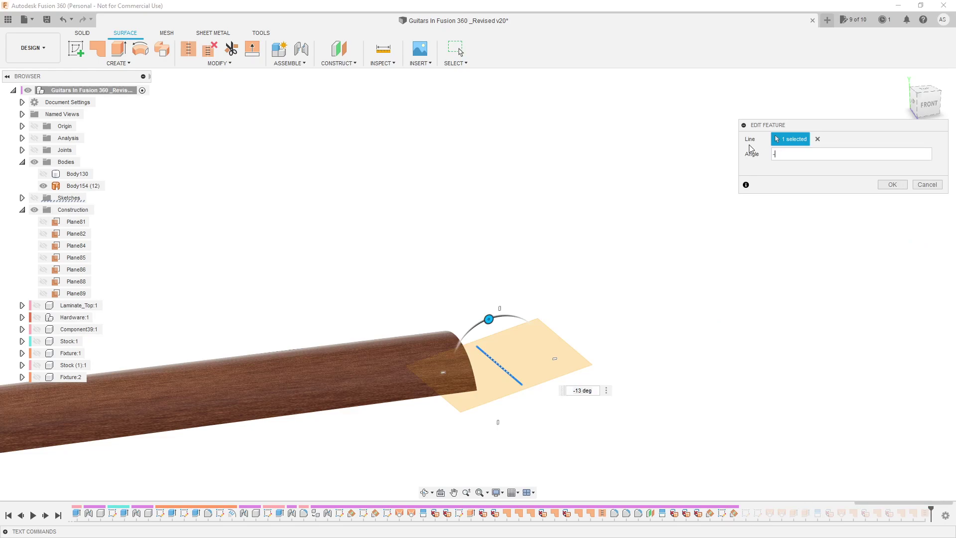
pyautogui.press('Return')
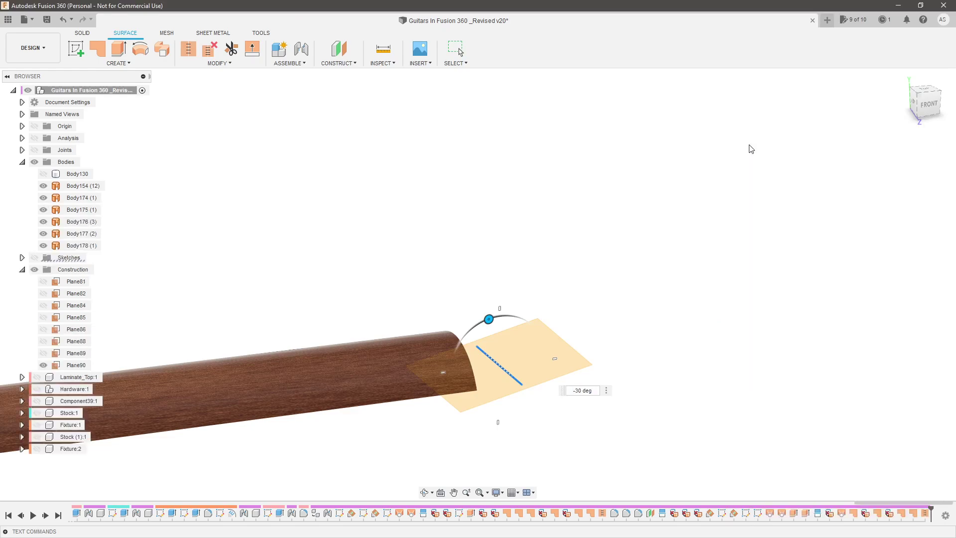
pyautogui.keyDown('shift'); pyautogui.moveTo(688, 145); pyautogui.dragTo(573, 339, button='middle'); pyautogui.keyUp('shift')
pyautogui.click(640, 360)
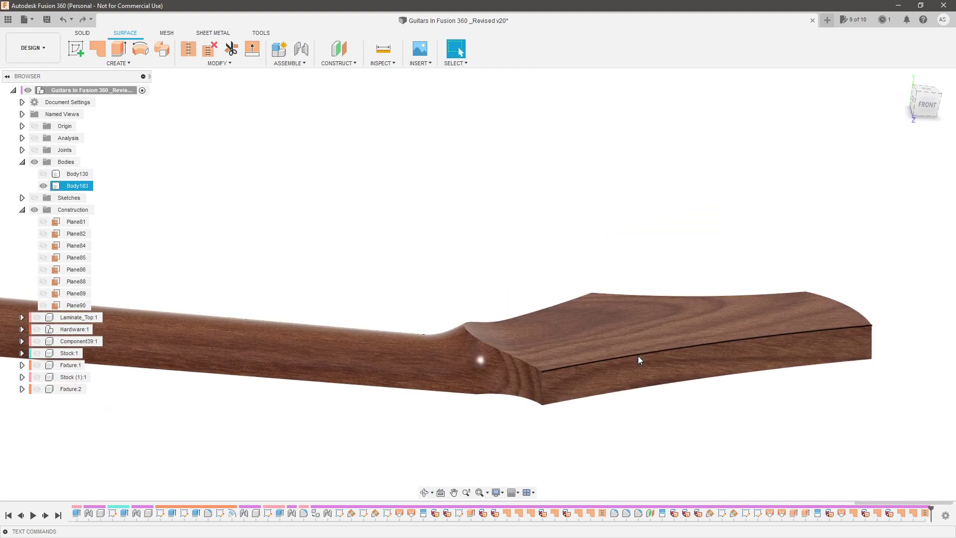
# In the headstock outline sketch, set the radius of the small arc on the centreline at the neck end to 0.25 in.
pyautogui.click(745, 516)
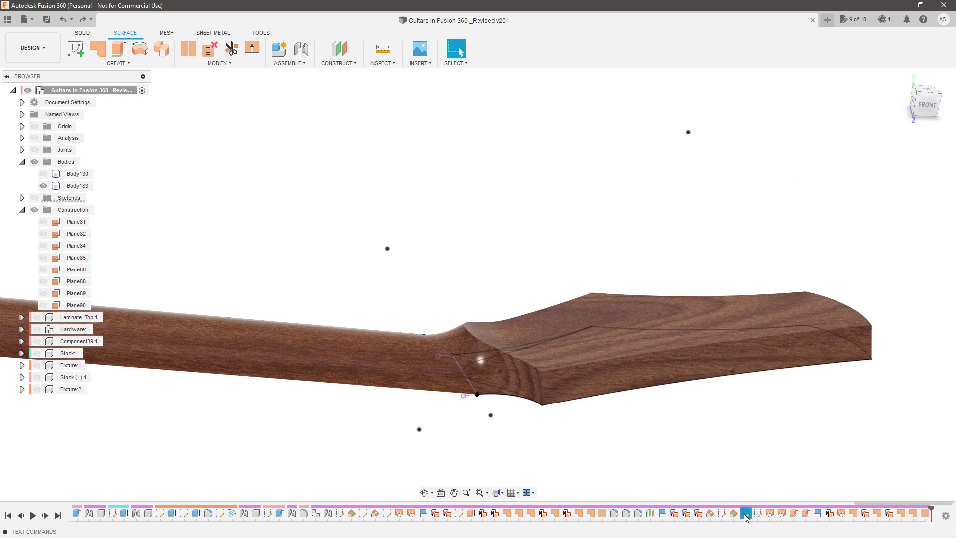
pyautogui.doubleClick(745, 515)
pyautogui.scroll(-5, 618, 398)
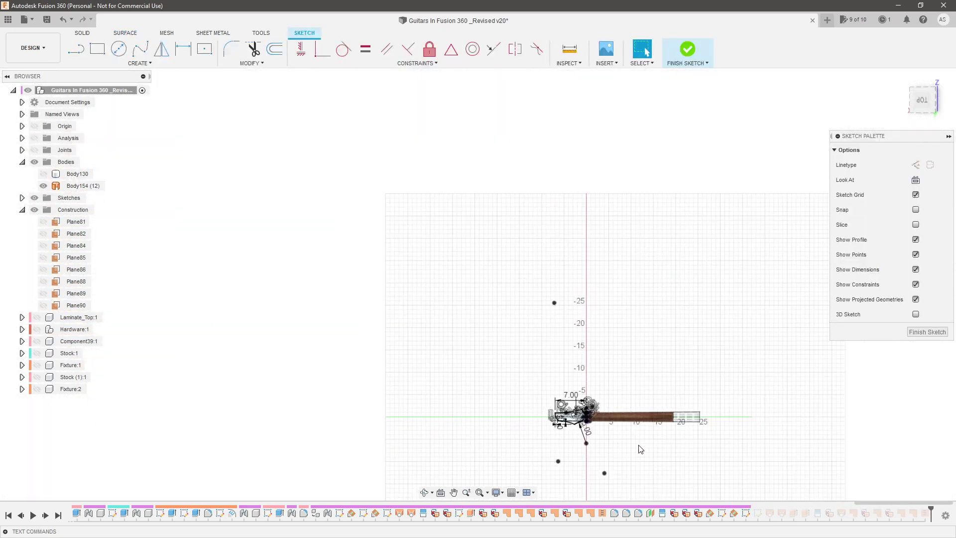
pyautogui.scroll(6, 598, 335)
pyautogui.scroll(3, 574, 402)
pyautogui.doubleClick(576, 384)
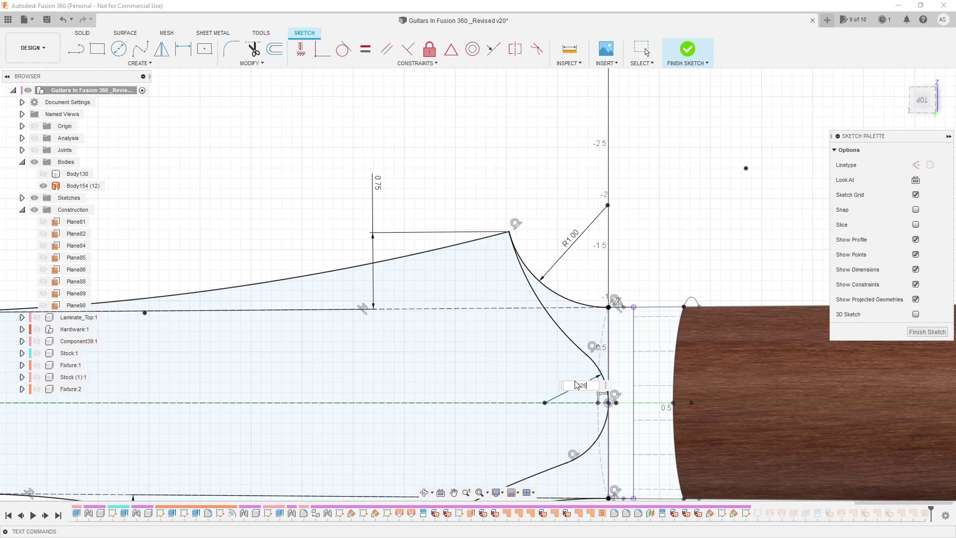
pyautogui.press('Return')
pyautogui.doubleClick(580, 383)
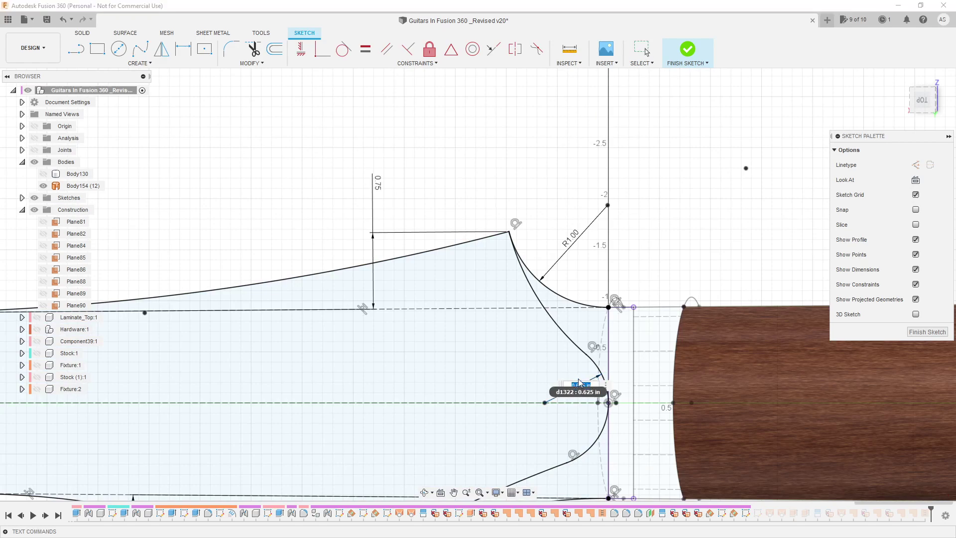
pyautogui.write('0.25')
pyautogui.press('Return')
# Recheck the small centreline arc in the outline sketch, finish the sketch and examine the reshaped headstock transition.
pyautogui.scroll(4, 578, 373)
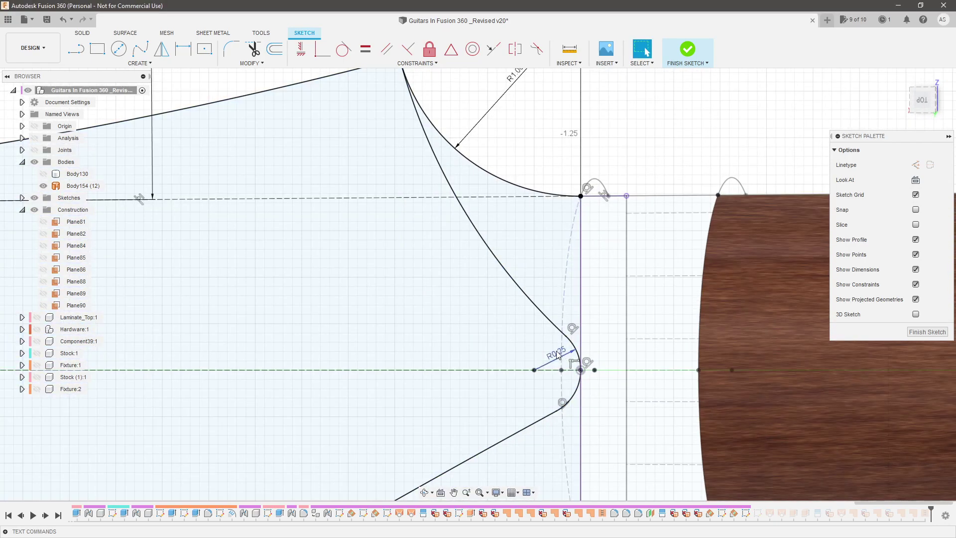
pyautogui.doubleClick(558, 355)
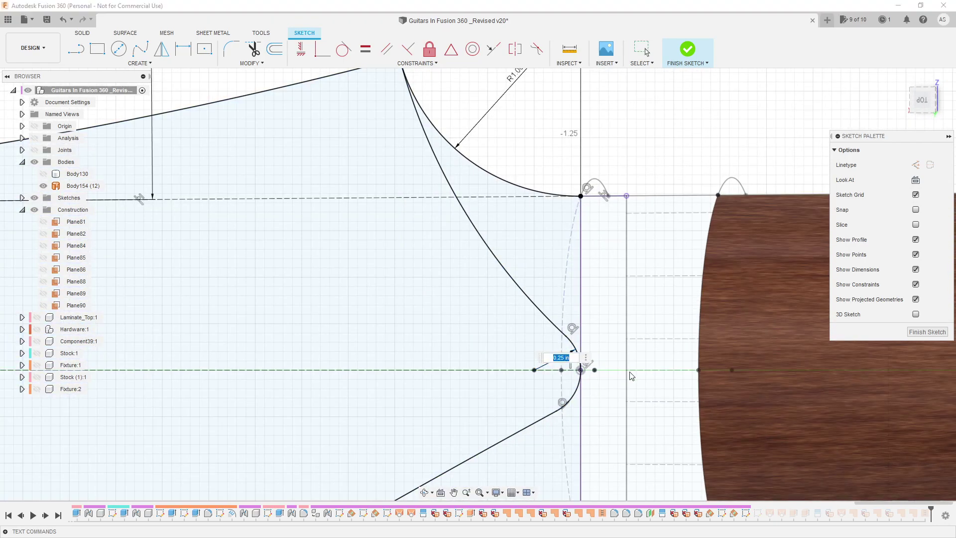
pyautogui.press('Return')
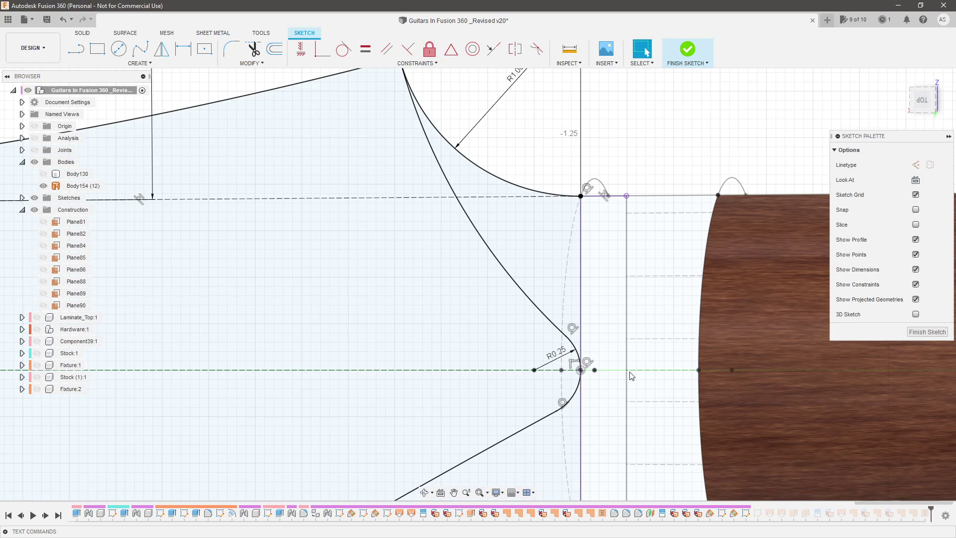
pyautogui.scroll(-9, 540, 335)
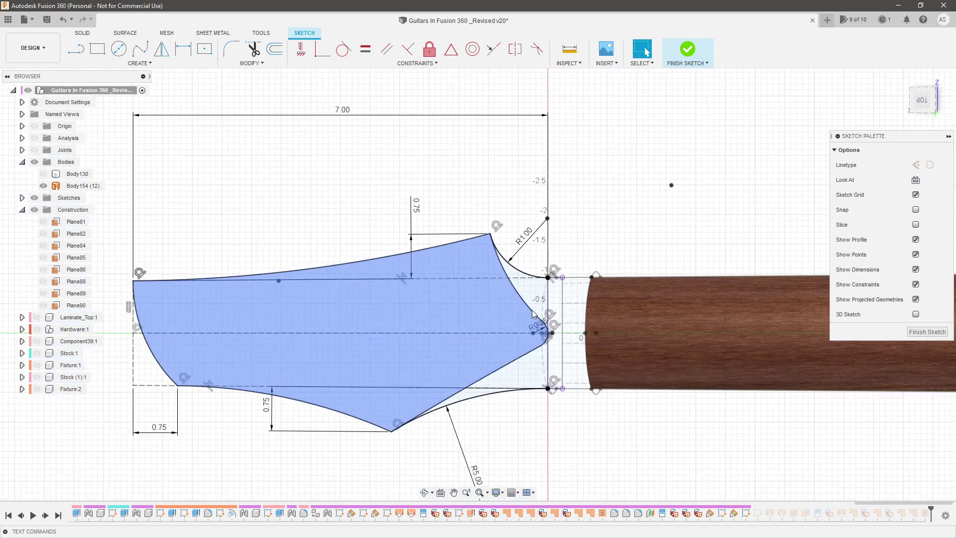
pyautogui.scroll(6, 549, 332)
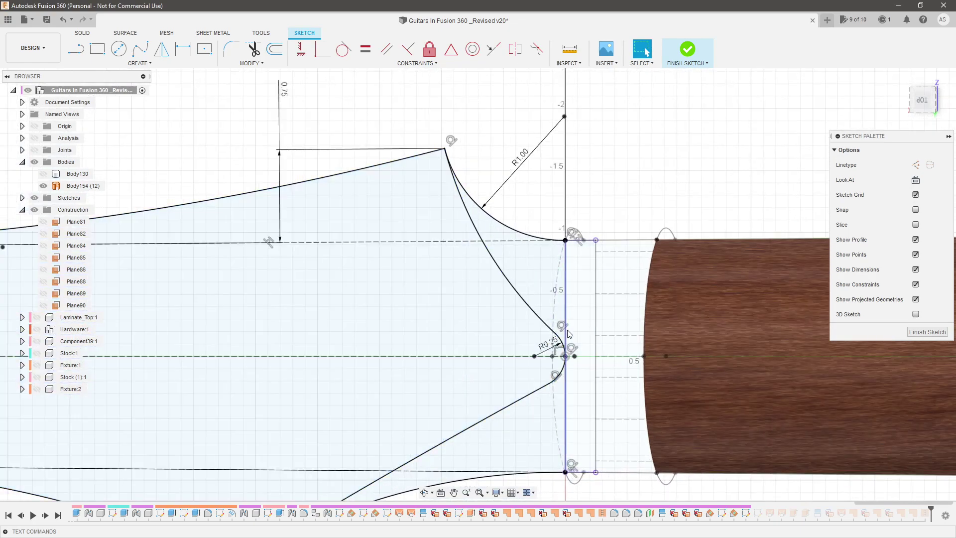
pyautogui.scroll(-4, 515, 330)
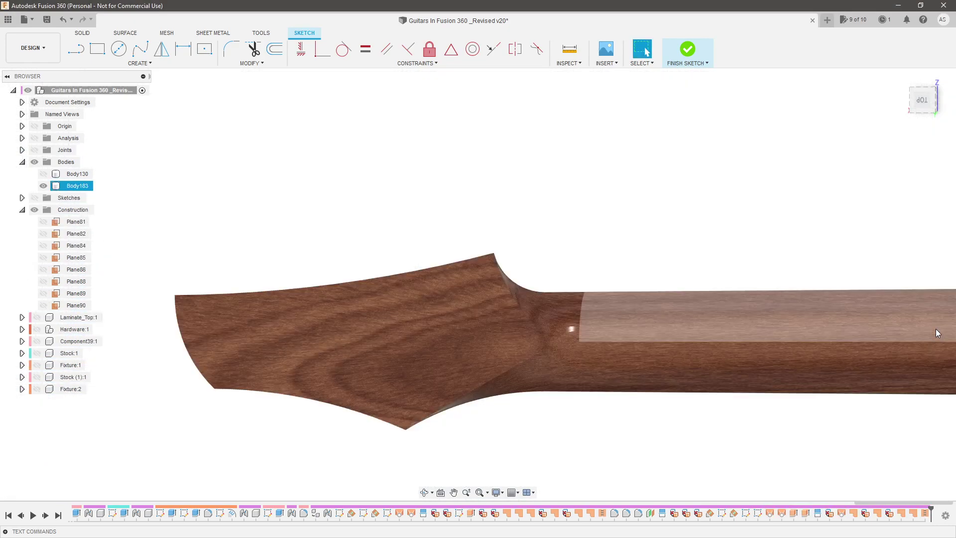
pyautogui.moveTo(655, 429)
pyautogui.keyDown('shift'); pyautogui.mouseDown(button='middle')
pyautogui.moveTo(630, 364)
pyautogui.moveTo(630, 327)
pyautogui.moveTo(815, 203)
pyautogui.moveTo(744, 283)
pyautogui.mouseUp(button='middle'); pyautogui.keyUp('shift')
pyautogui.scroll(-2, 743, 283)
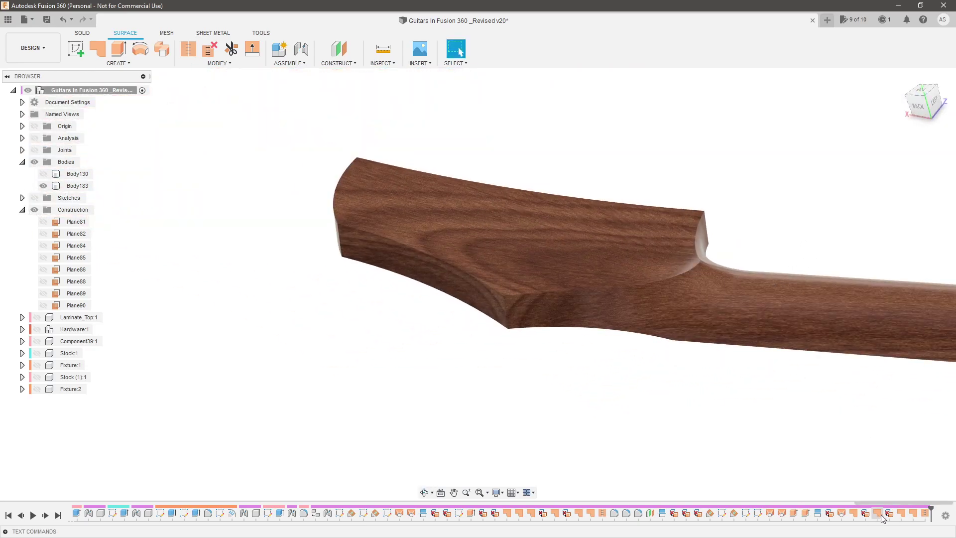
# Reopen the headstock outline sketch and set the radius of the 5 in arc between neck and headstock to 2 in.
pyautogui.doubleClick(757, 514)
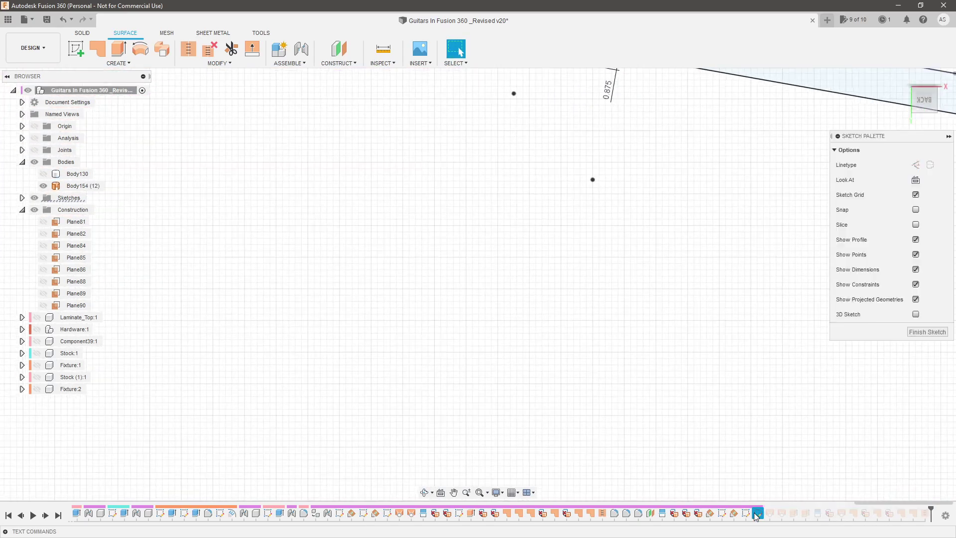
pyautogui.click(927, 332)
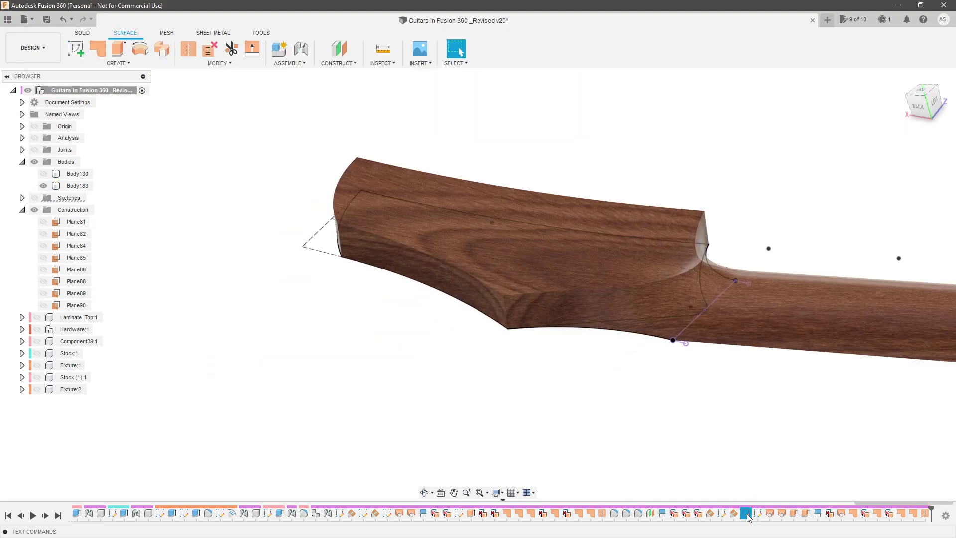
pyautogui.doubleClick(746, 514)
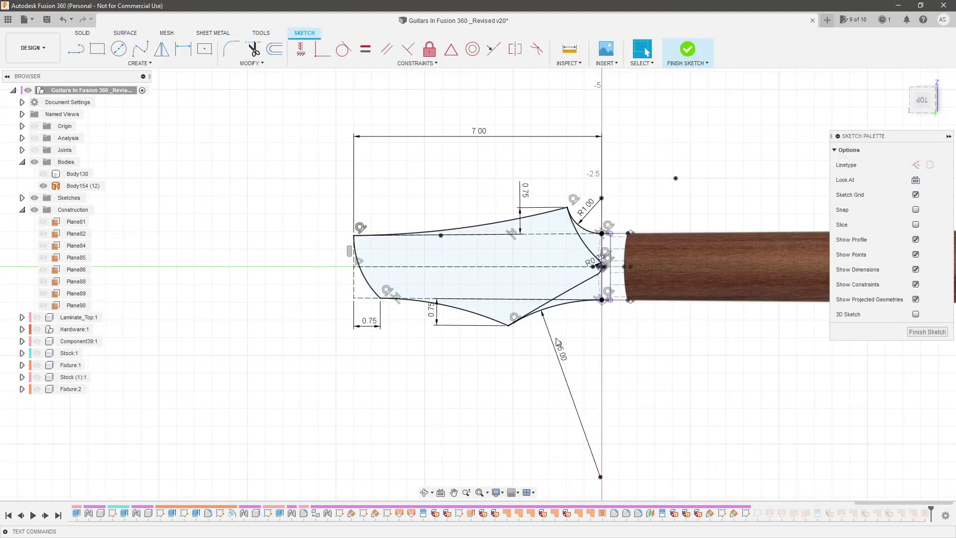
pyautogui.doubleClick(561, 351)
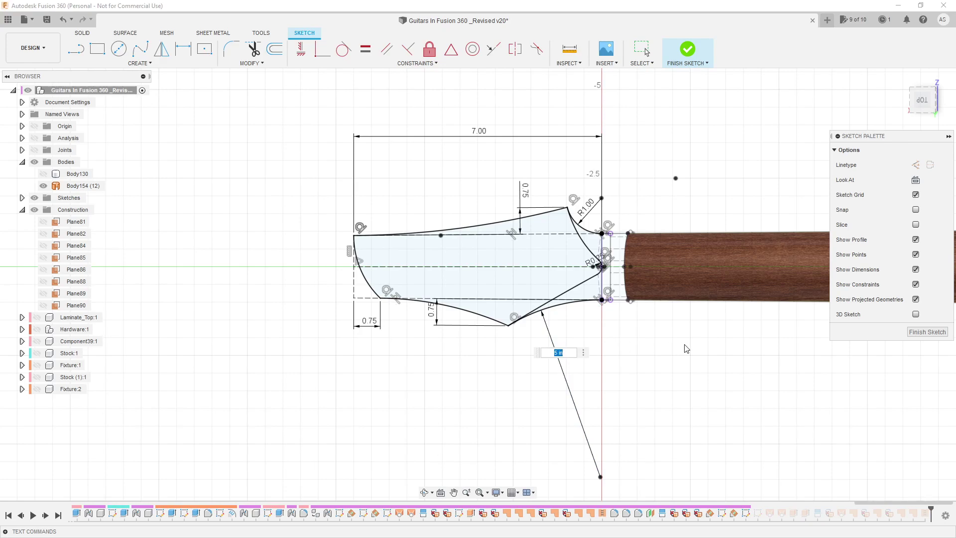
pyautogui.write('2')
pyautogui.press('Return')
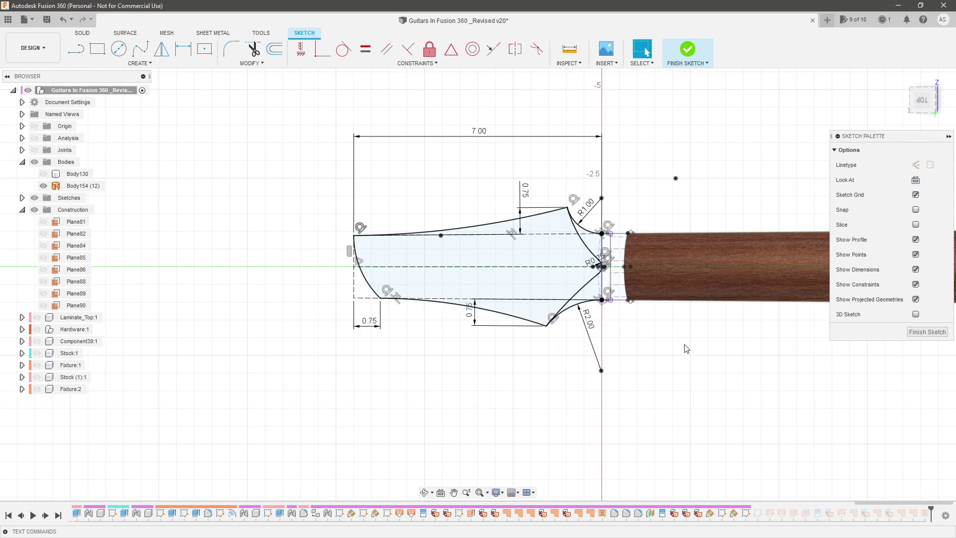
# Finish the outline sketch and examine the headstock transition with the tighter arc.
pyautogui.click(917, 330)
pyautogui.keyDown('shift'); pyautogui.moveTo(574, 272); pyautogui.dragTo(638, 332, button='middle'); pyautogui.keyUp('shift')
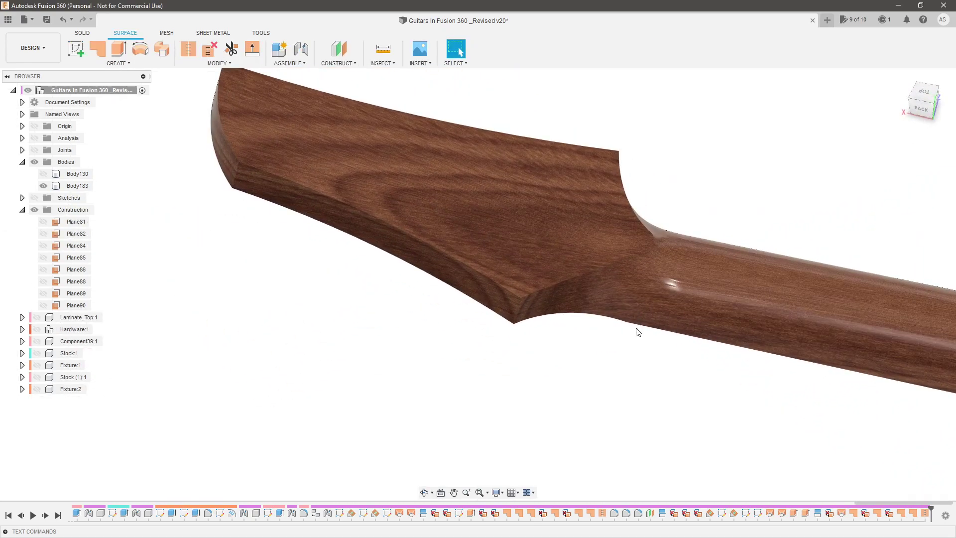
# Reopen the headstock outline sketch, set the radius of the 2 in arc between neck and headstock to 5 in, and finish the sketch.
pyautogui.doubleClick(766, 518)
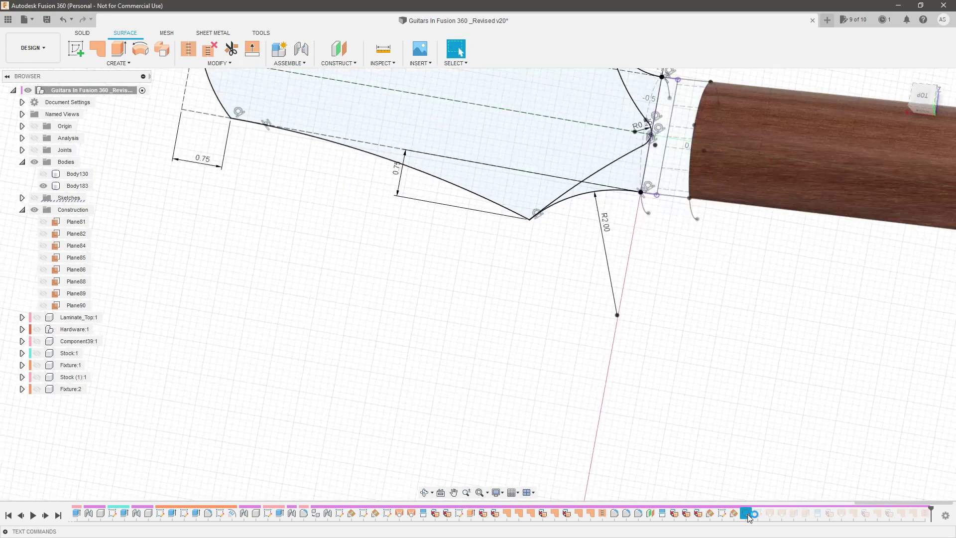
pyautogui.doubleClick(585, 111)
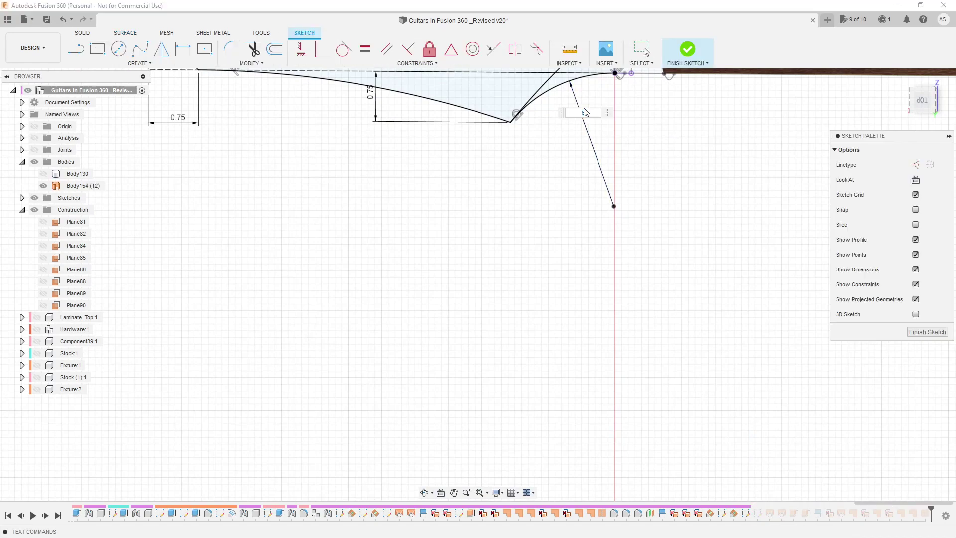
pyautogui.moveTo(585, 111); pyautogui.dragTo(584, 239, button='middle')
pyautogui.scroll(-3, 584, 239)
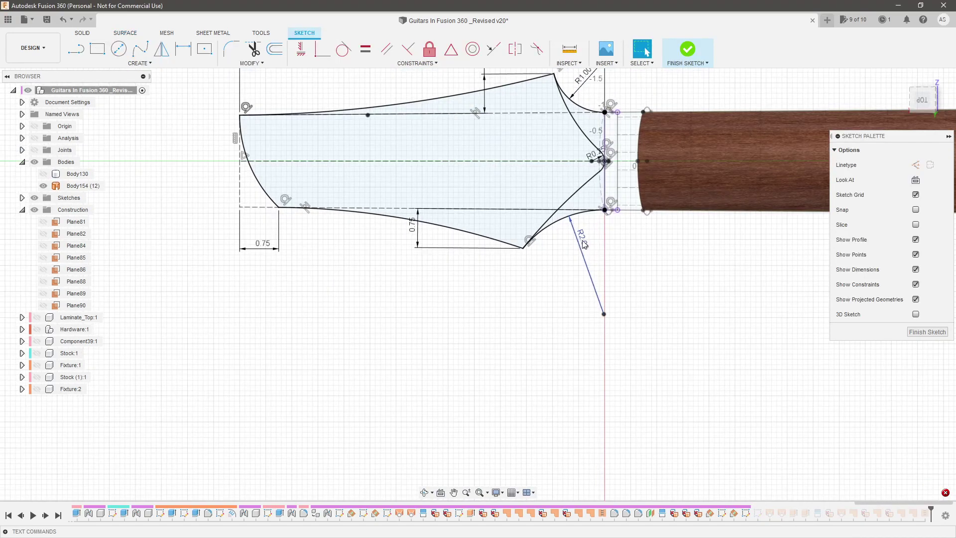
pyautogui.write('5')
pyautogui.press('Return')
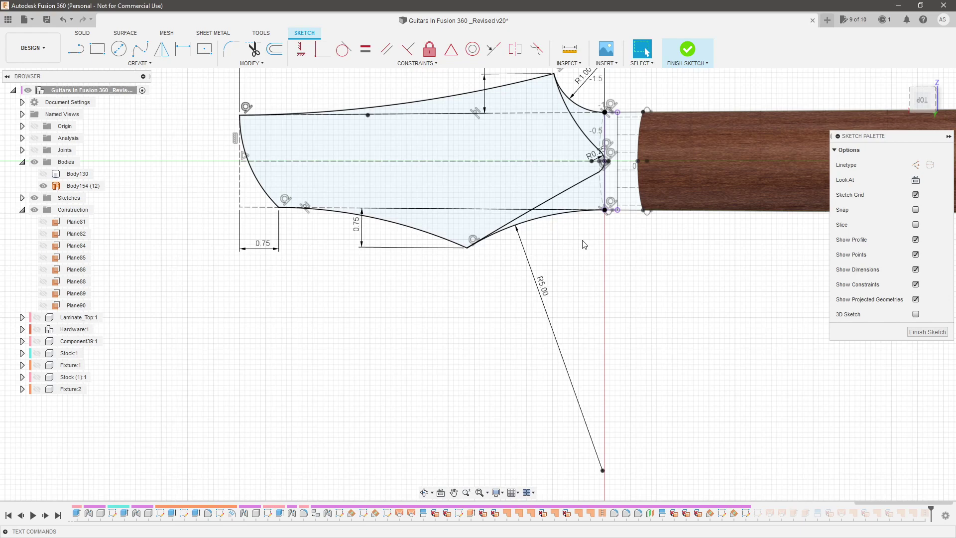
pyautogui.doubleClick(543, 289)
pyautogui.press('Return')
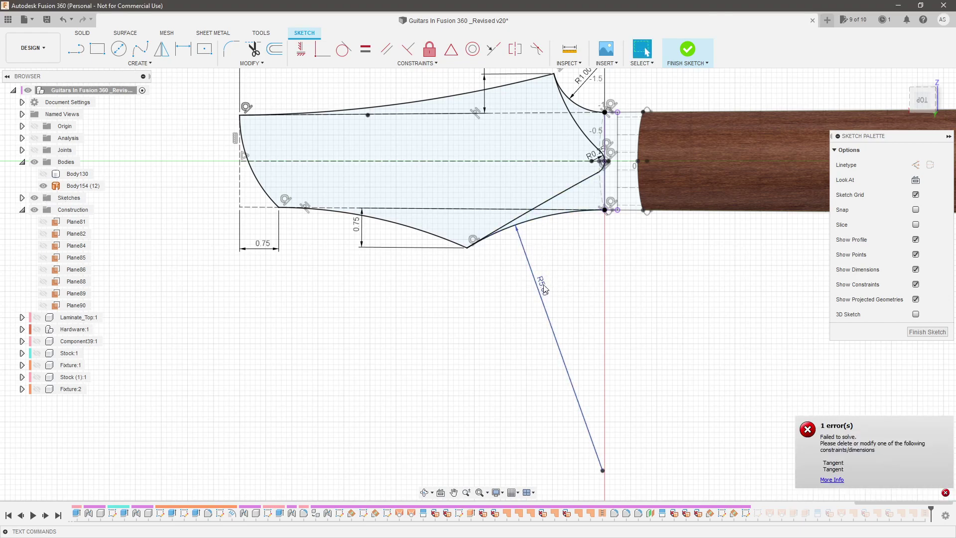
pyautogui.click(557, 200)
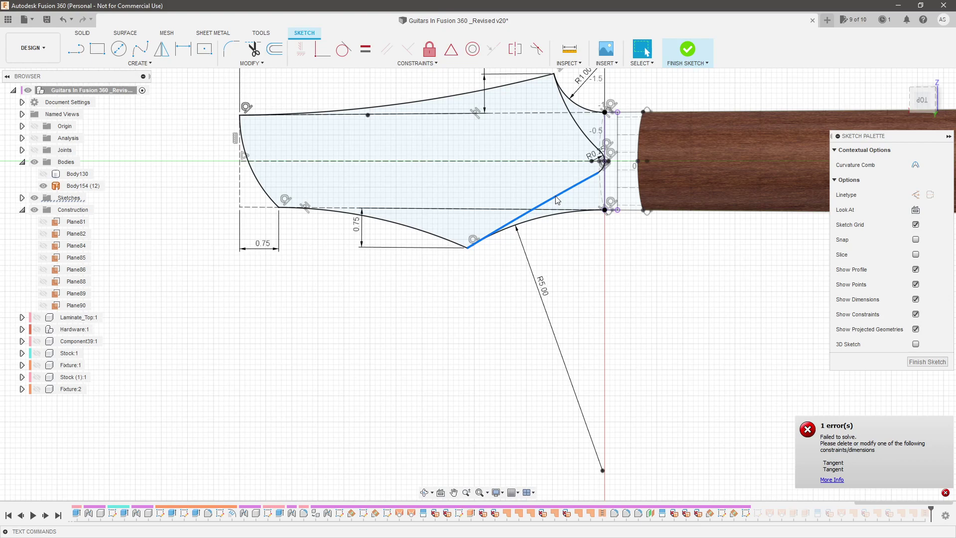
pyautogui.scroll(-1, 550, 217)
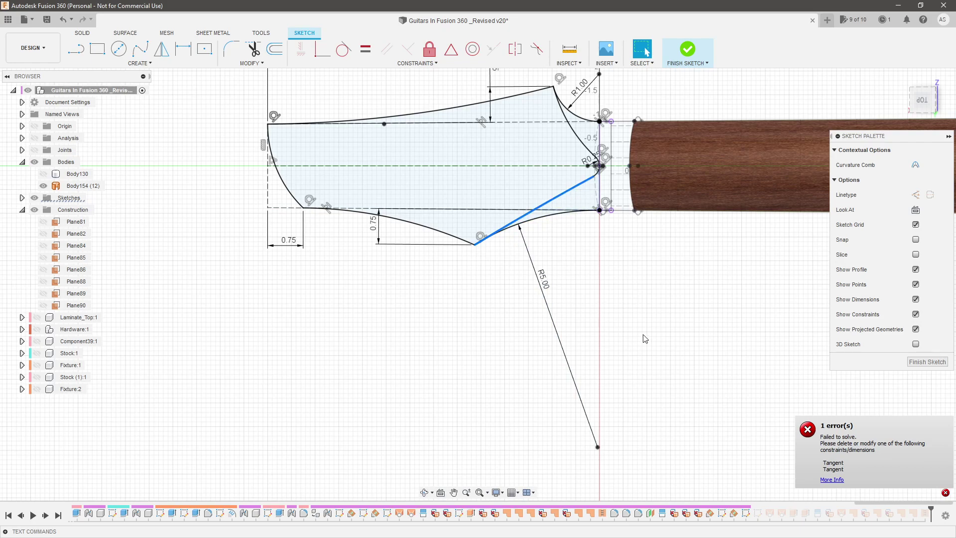
pyautogui.click(669, 317)
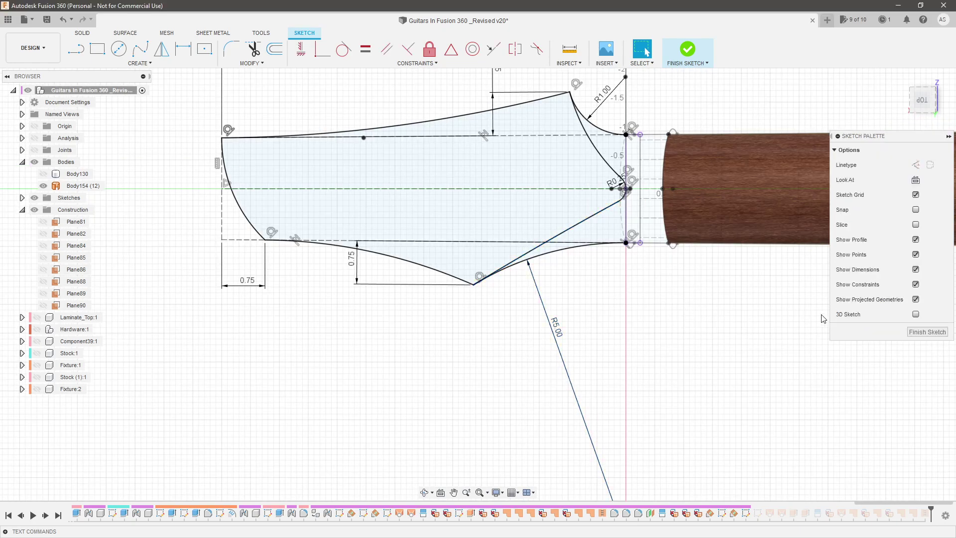
pyautogui.click(927, 333)
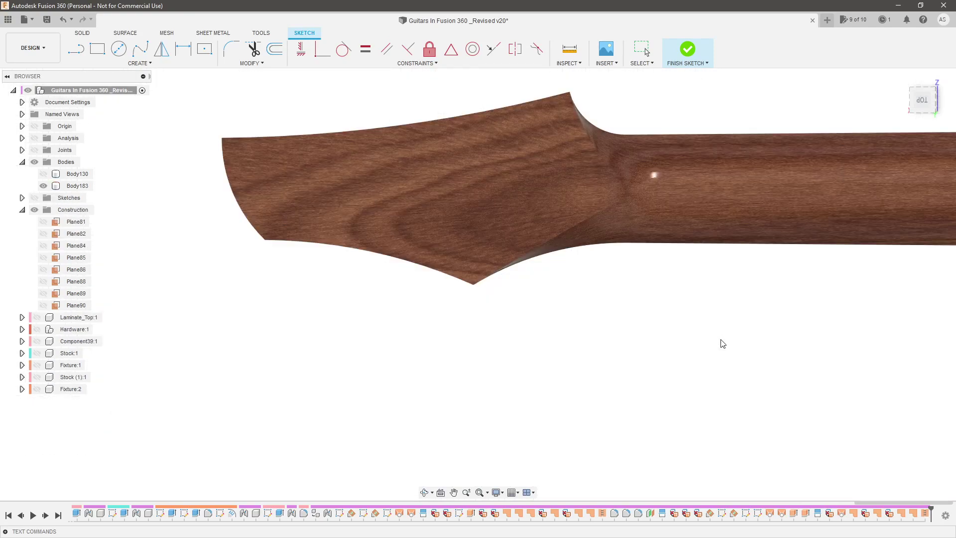
# In the headstock outline sketch, set the radius of the small centreline arc at the neck end to 0.625 in and finish the sketch.
pyautogui.doubleClick(757, 513)
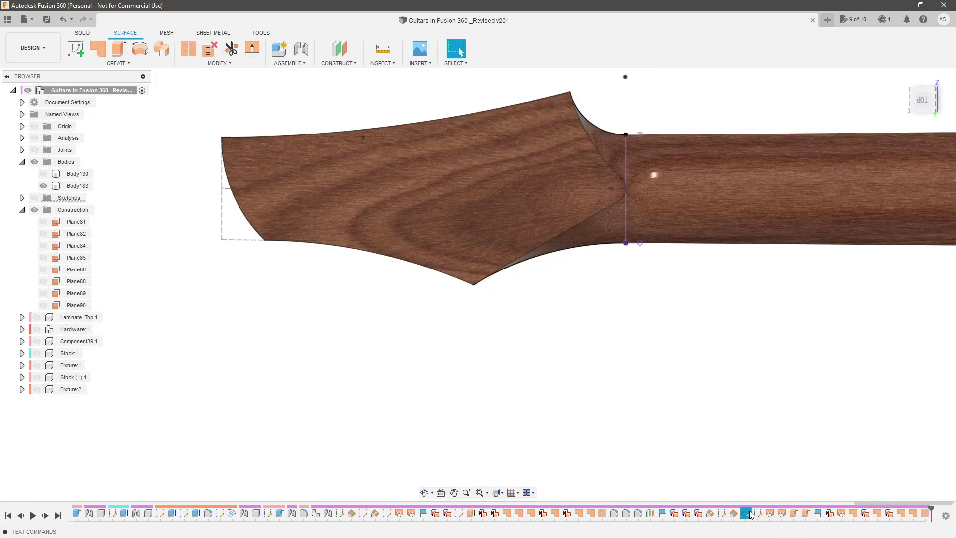
pyautogui.doubleClick(617, 187)
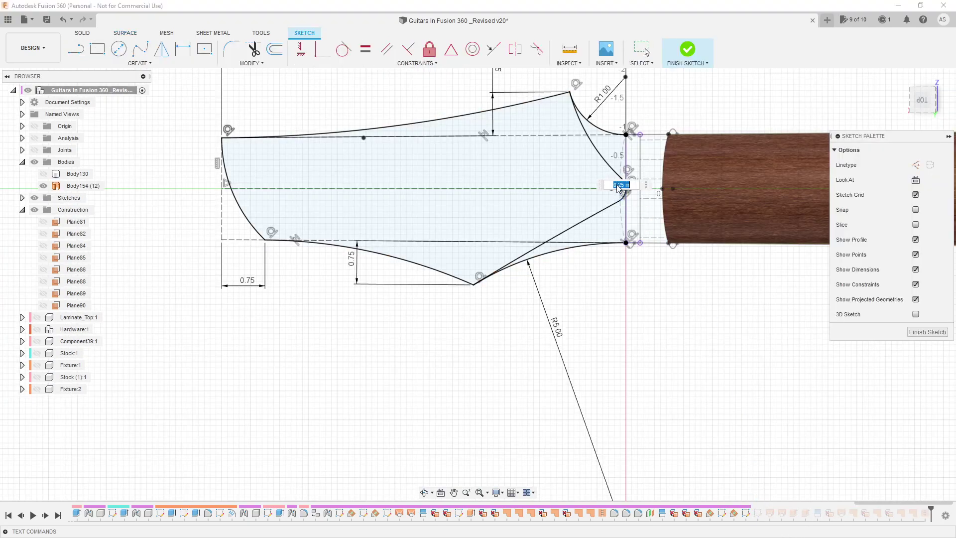
pyautogui.press('Return')
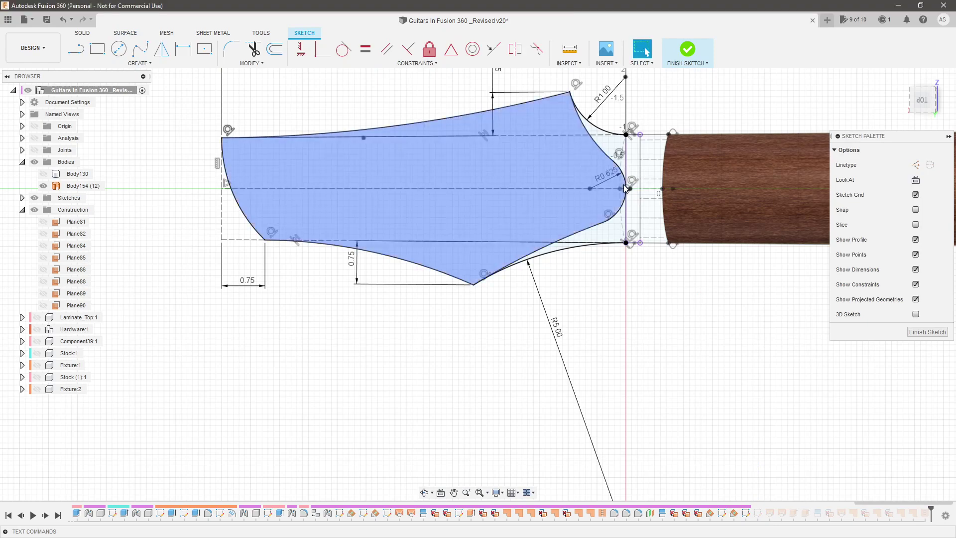
pyautogui.click(928, 331)
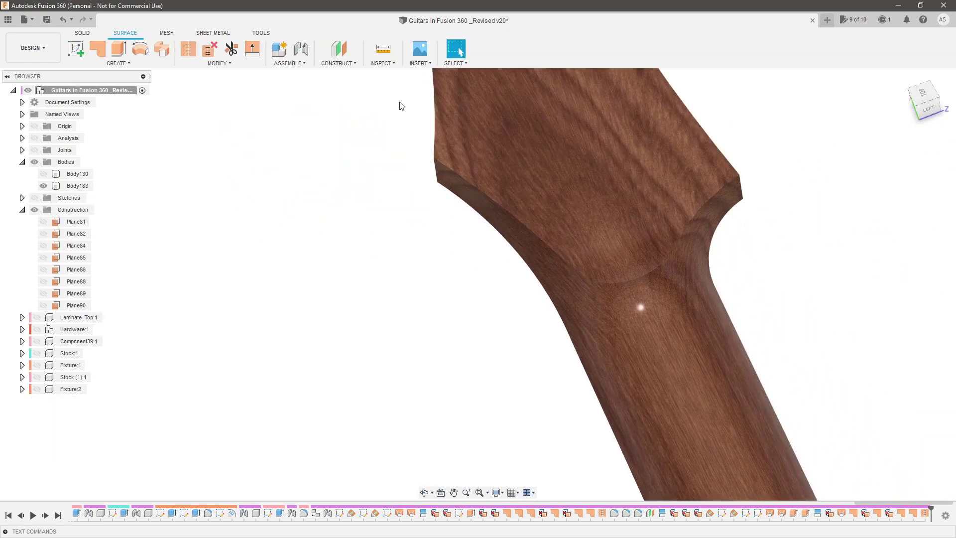
# Start a zebra analysis on the neck and headstock body with 20 stripe repeats and 100 opacity.
pyautogui.click(384, 63)
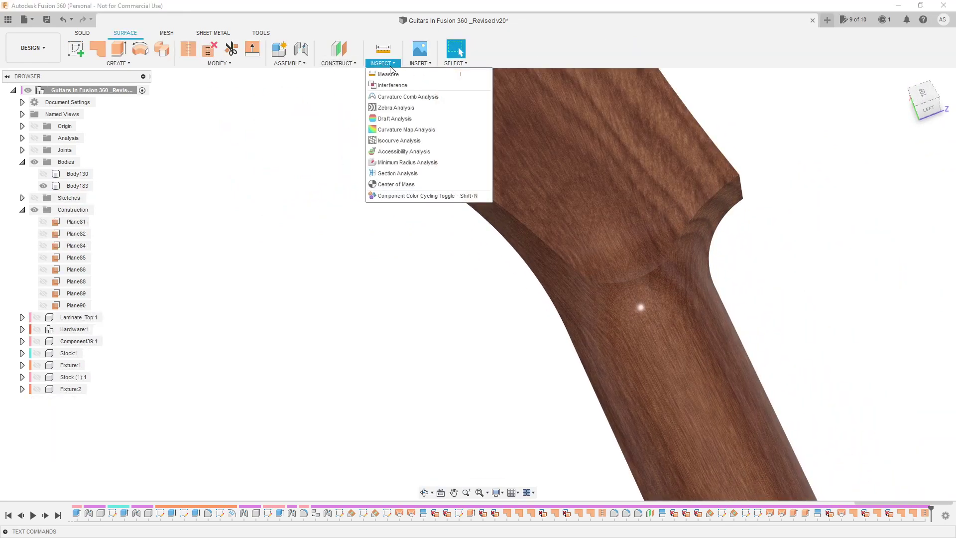
pyautogui.click(404, 109)
pyautogui.click(637, 294)
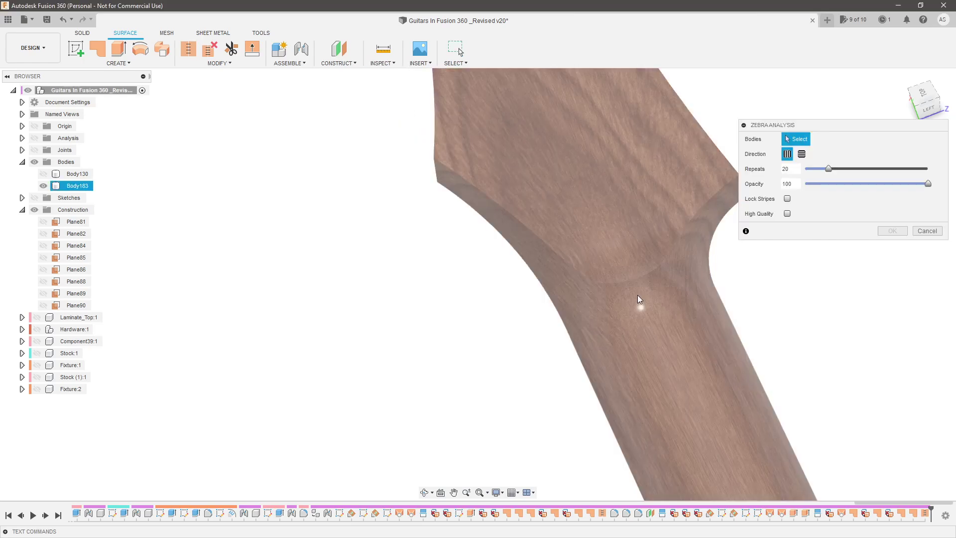
# Examine how the zebra stripes flow across the neck-to-headstock transition from several angles.
pyautogui.keyDown('shift'); pyautogui.moveTo(716, 291); pyautogui.dragTo(762, 307, button='middle'); pyautogui.keyUp('shift')
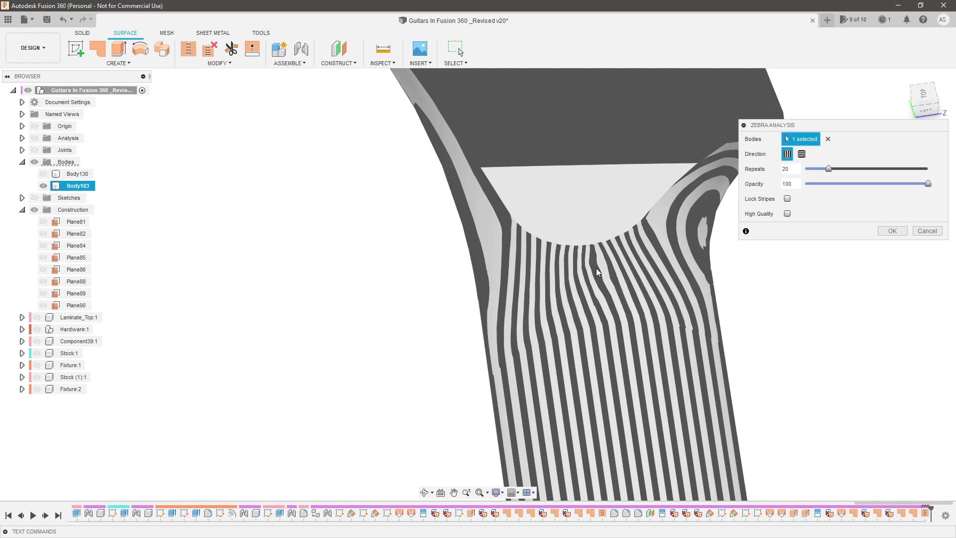
pyautogui.click(935, 95)
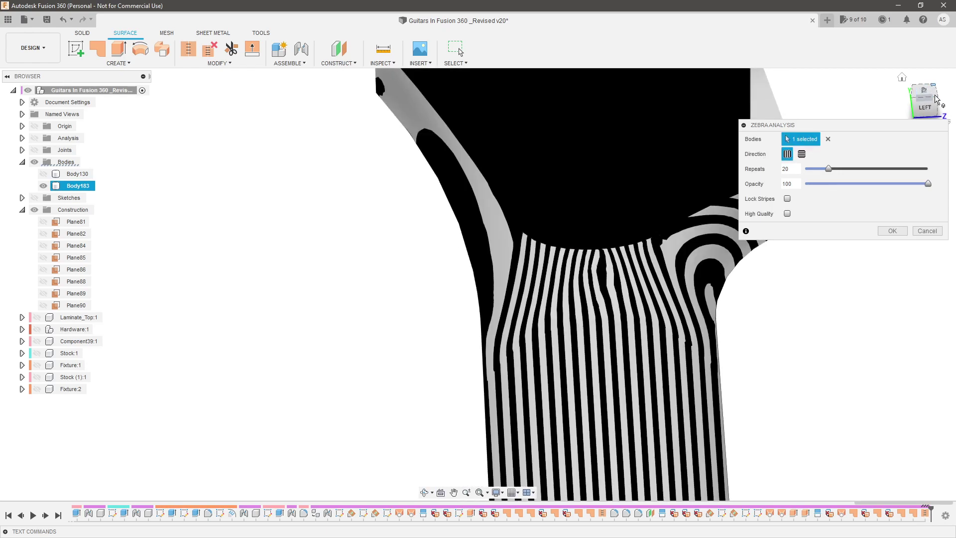
pyautogui.keyDown('shift'); pyautogui.moveTo(697, 224); pyautogui.dragTo(596, 359, button='middle'); pyautogui.keyUp('shift')
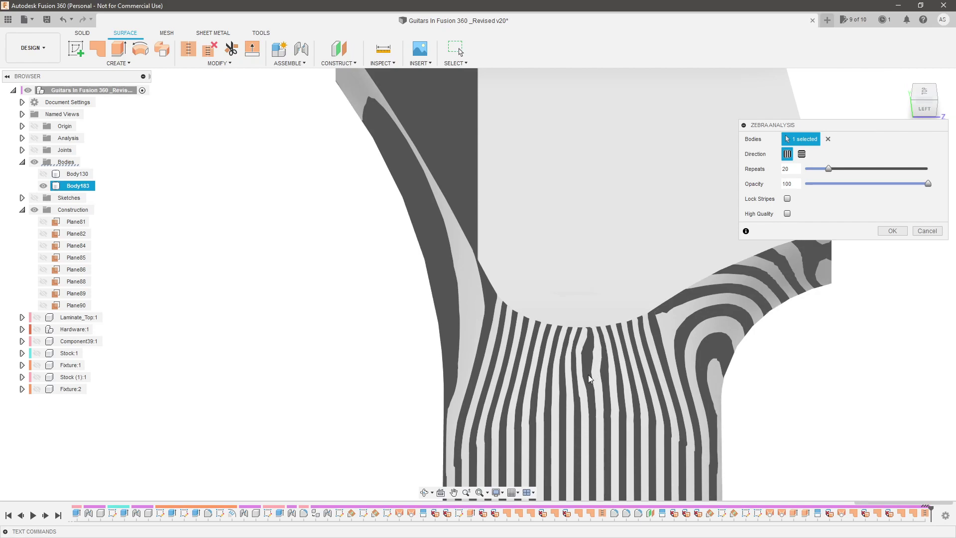
pyautogui.keyDown('shift'); pyautogui.moveTo(589, 339); pyautogui.dragTo(599, 383, button='middle'); pyautogui.keyUp('shift')
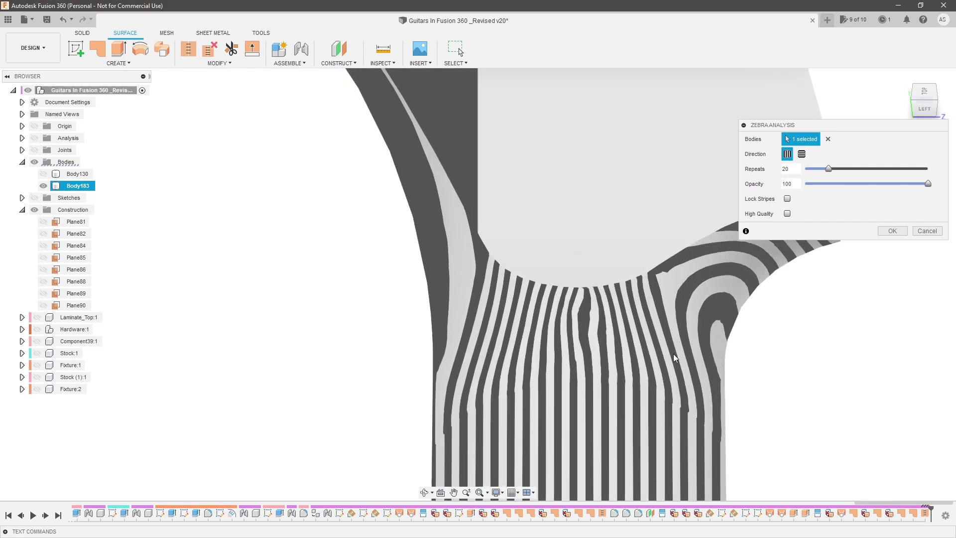
pyautogui.keyDown('shift'); pyautogui.moveTo(691, 297); pyautogui.dragTo(575, 342, button='middle'); pyautogui.keyUp('shift')
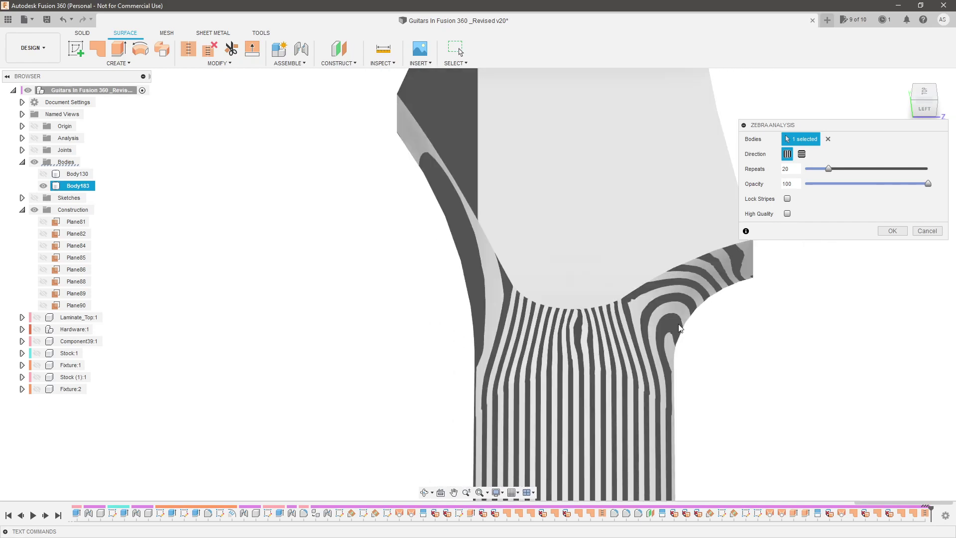
pyautogui.scroll(4, 584, 332)
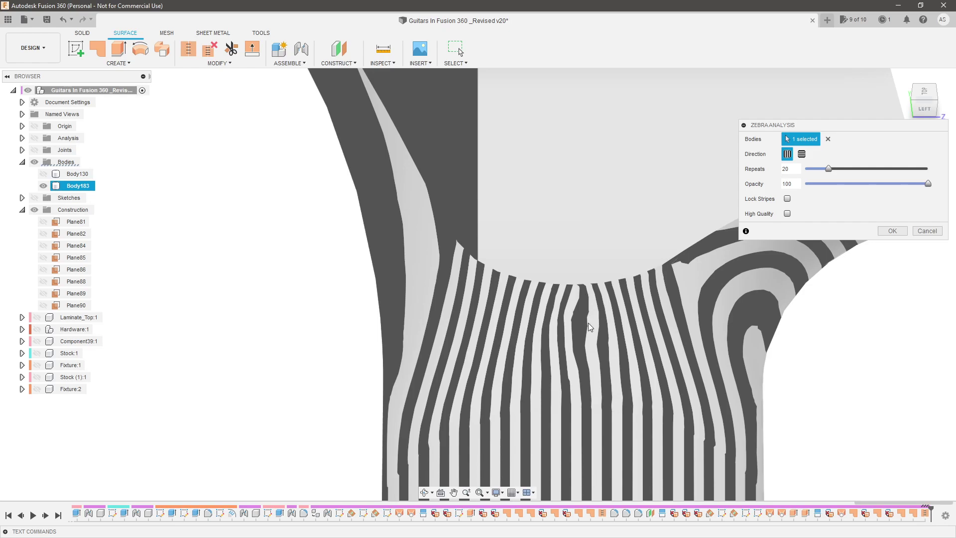
pyautogui.scroll(-2, 715, 335)
pyautogui.keyDown('shift'); pyautogui.moveTo(883, 292); pyautogui.dragTo(885, 261, button='middle'); pyautogui.keyUp('shift')
# Save the zebra analysis and hide its stripes so the wood finish shows.
pyautogui.click(892, 231)
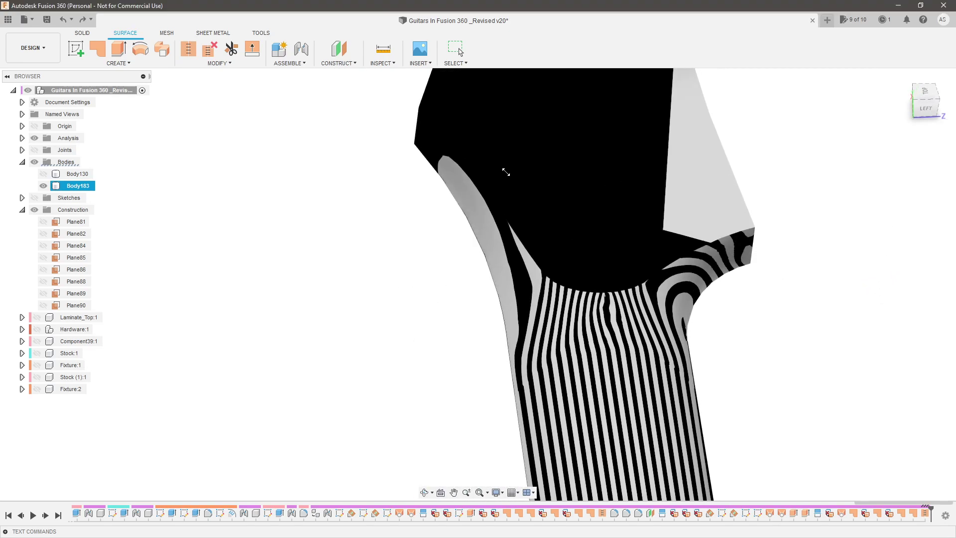
pyautogui.press('Escape')
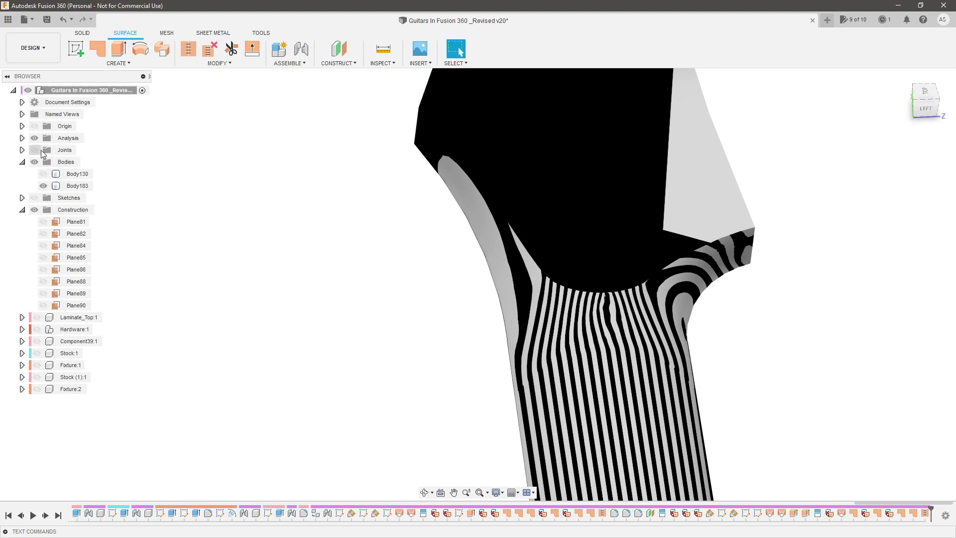
pyautogui.click(34, 138)
# Switch to the Render workspace and view the headstock transition up close.
pyautogui.click(31, 48)
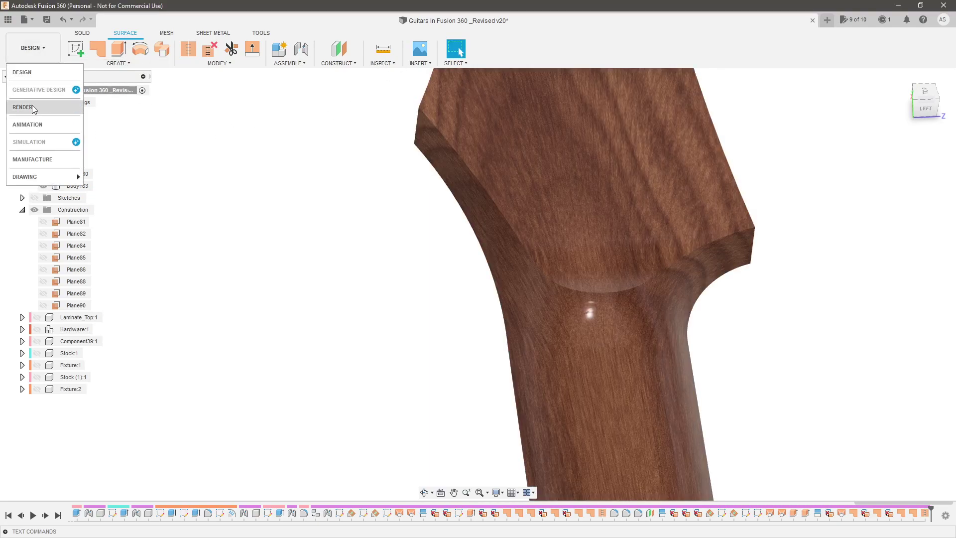
pyautogui.click(32, 106)
pyautogui.scroll(3, 656, 312)
pyautogui.keyDown('shift'); pyautogui.moveTo(656, 312); pyautogui.dragTo(688, 341, button='middle'); pyautogui.keyUp('shift')
pyautogui.keyDown('shift'); pyautogui.moveTo(699, 340); pyautogui.dragTo(641, 315, button='middle'); pyautogui.keyUp('shift')
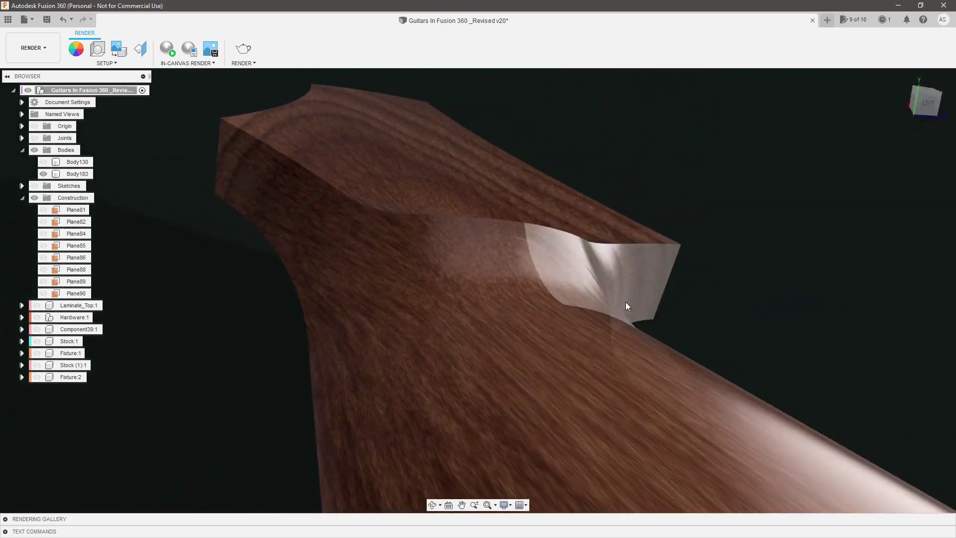
# Examine the rendered neck edges, the blended headstock transition and the full neck from several angles.
pyautogui.keyDown('shift'); pyautogui.moveTo(572, 277); pyautogui.dragTo(510, 287, button='middle'); pyautogui.keyUp('shift')
pyautogui.keyDown('shift'); pyautogui.moveTo(486, 232); pyautogui.dragTo(486, 168, button='middle'); pyautogui.keyUp('shift')
pyautogui.keyDown('shift'); pyautogui.moveTo(546, 198); pyautogui.dragTo(506, 161, button='middle'); pyautogui.keyUp('shift')
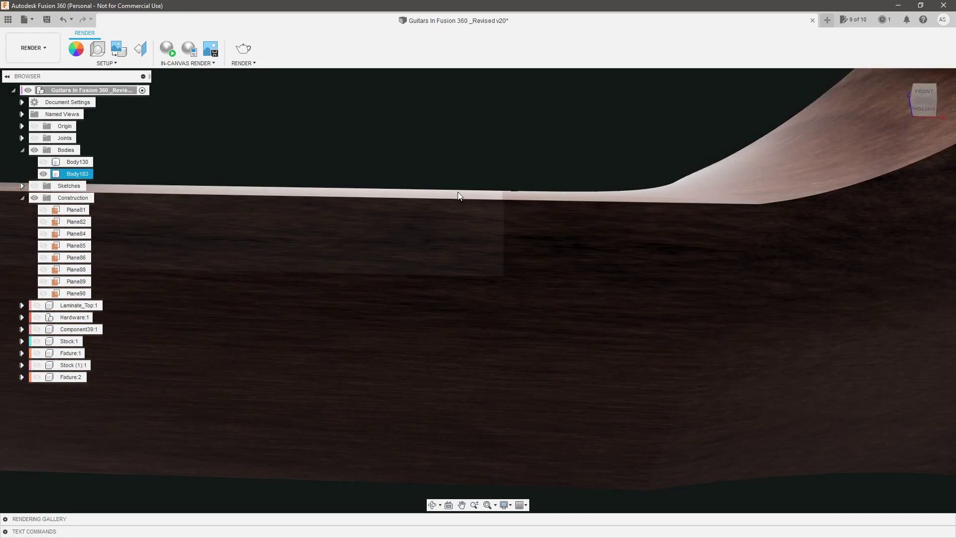
pyautogui.keyDown('shift'); pyautogui.moveTo(555, 195); pyautogui.dragTo(661, 208, button='middle'); pyautogui.keyUp('shift')
pyautogui.scroll(5, 667, 239)
pyautogui.keyDown('shift'); pyautogui.moveTo(653, 294); pyautogui.dragTo(618, 292, button='middle'); pyautogui.keyUp('shift')
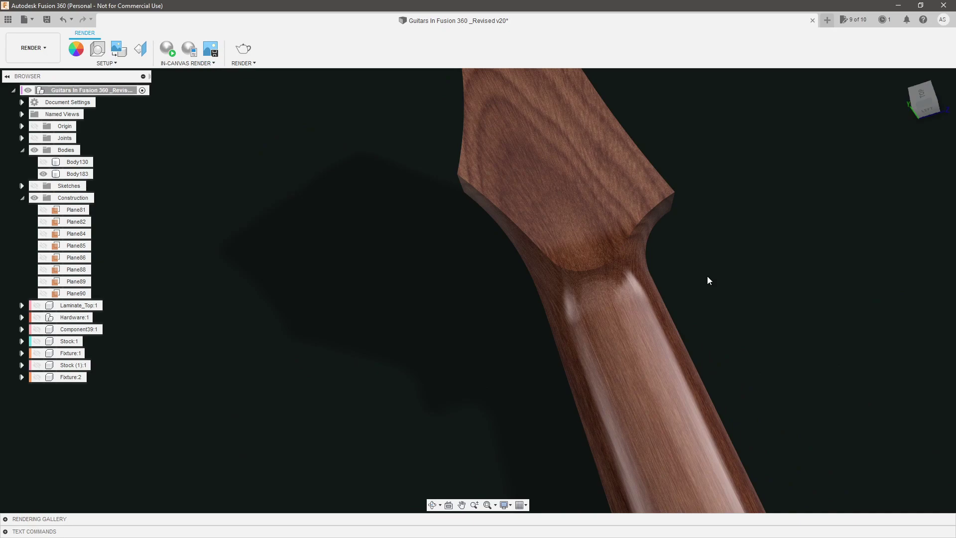
pyautogui.keyDown('shift'); pyautogui.moveTo(707, 276); pyautogui.dragTo(758, 291, button='middle'); pyautogui.keyUp('shift')
pyautogui.scroll(2, 794, 250)
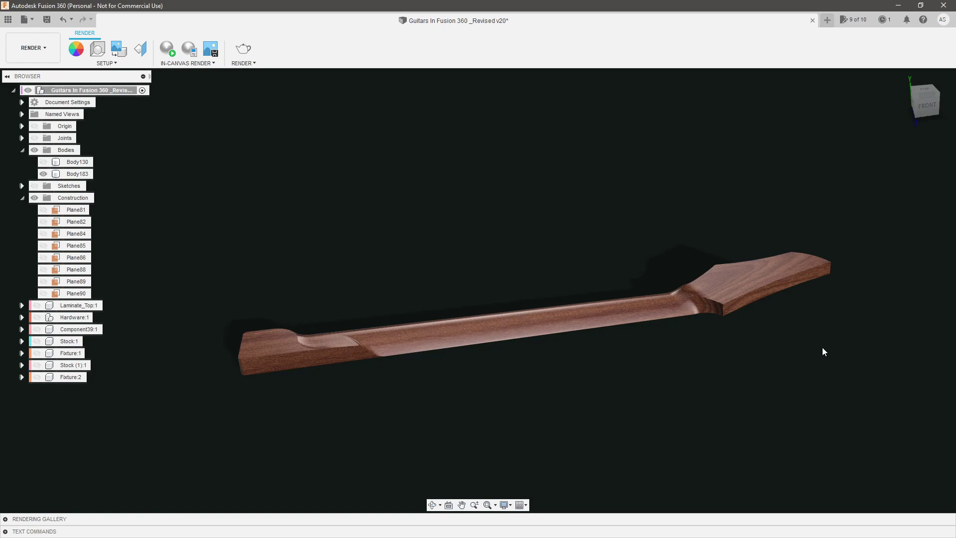
# Inspect the rendered headstock up close and the overall neck from heel to headstock.
pyautogui.scroll(4, 829, 324)
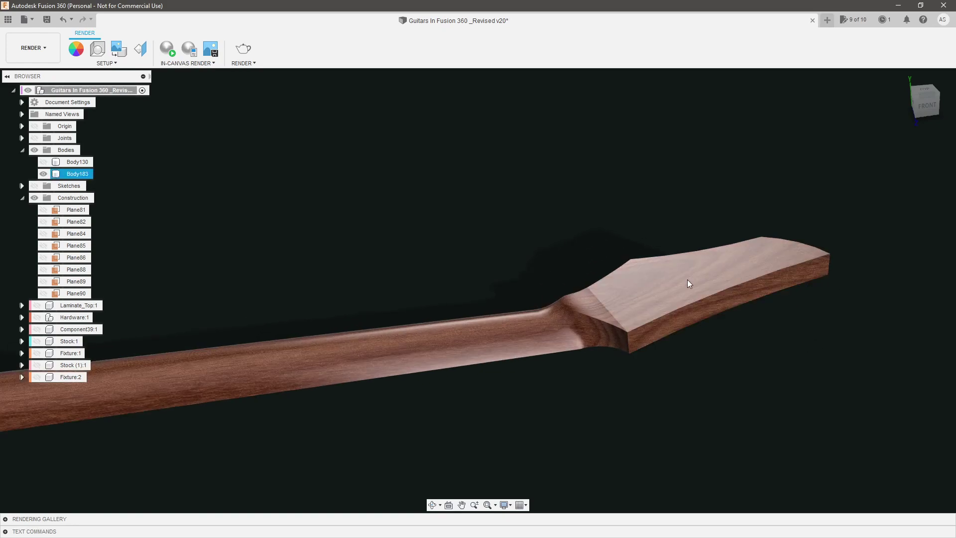
pyautogui.click(717, 302)
pyautogui.scroll(3, 737, 339)
pyautogui.keyDown('shift'); pyautogui.moveTo(757, 375); pyautogui.dragTo(704, 396, button='middle'); pyautogui.keyUp('shift')
pyautogui.click(686, 394)
pyautogui.scroll(-6, 693, 401)
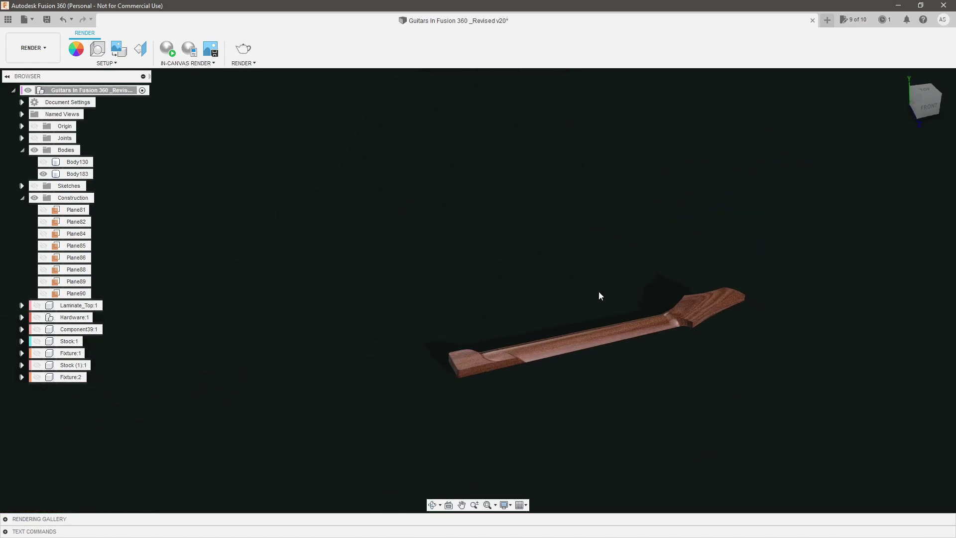
pyautogui.scroll(3, 647, 303)
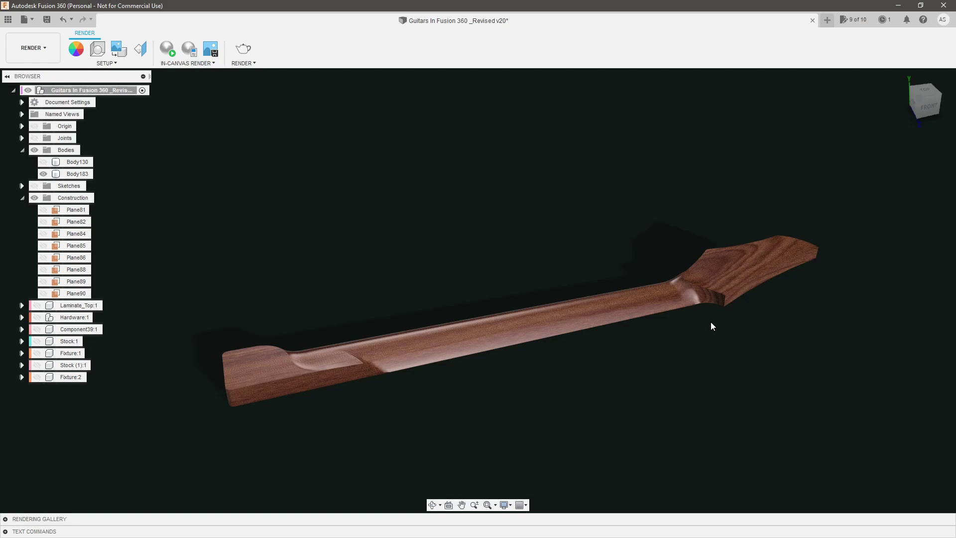
pyautogui.keyDown('shift'); pyautogui.moveTo(712, 326); pyautogui.dragTo(707, 376, button='middle'); pyautogui.keyUp('shift')
pyautogui.scroll(2, 747, 294)
pyautogui.keyDown('shift'); pyautogui.moveTo(773, 309); pyautogui.dragTo(780, 301, button='middle'); pyautogui.keyUp('shift')
pyautogui.scroll(-2, 680, 346)
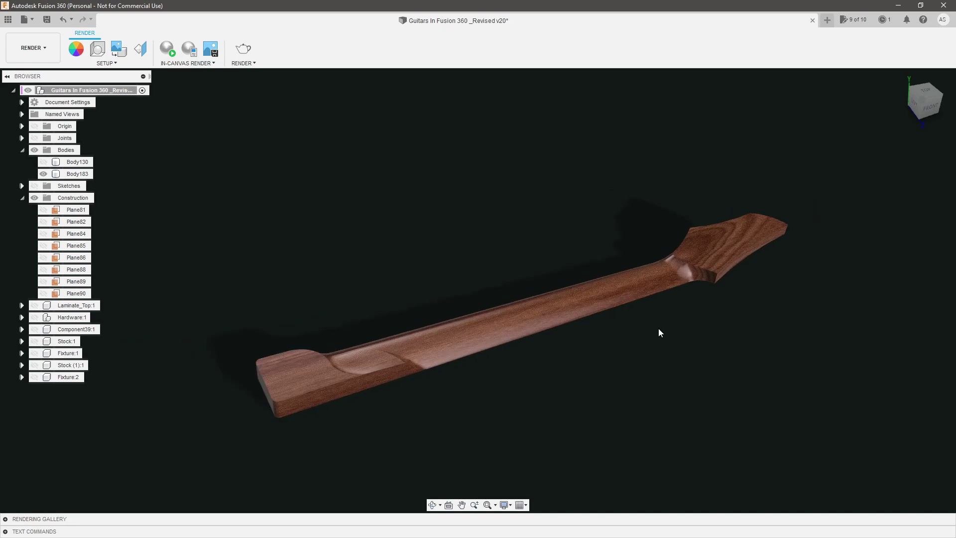